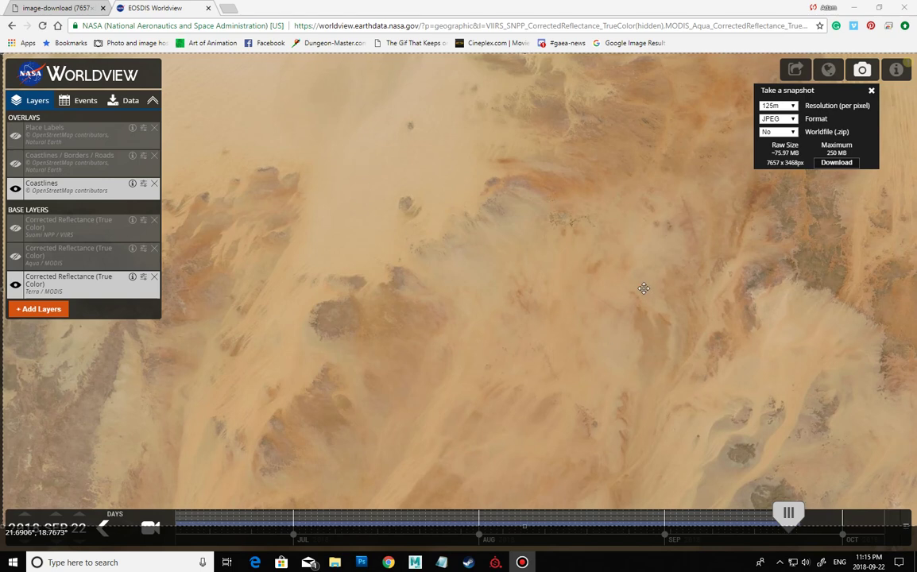
# Switch to the downloaded desert satellite snapshot and view the whole image fitted to the window.
pyautogui.click(837, 163)
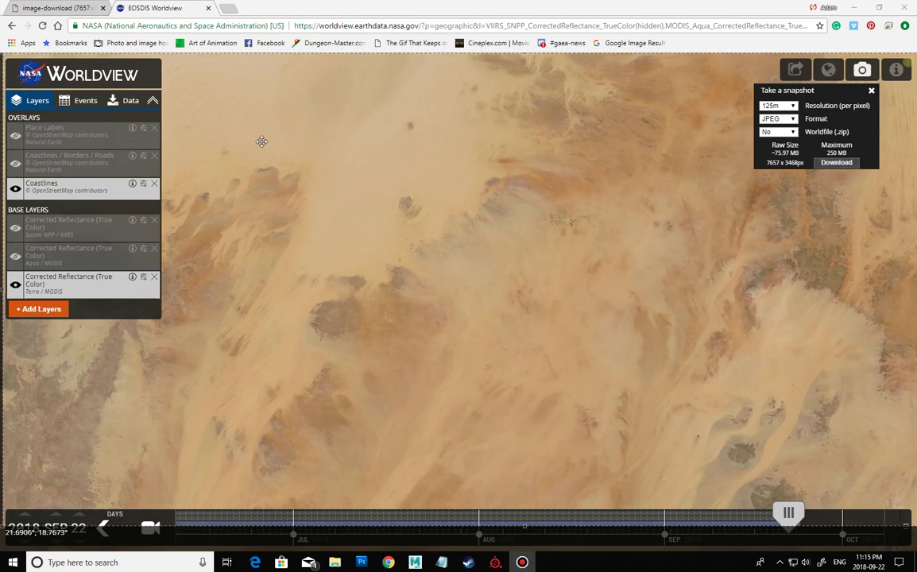
pyautogui.click(49, 10)
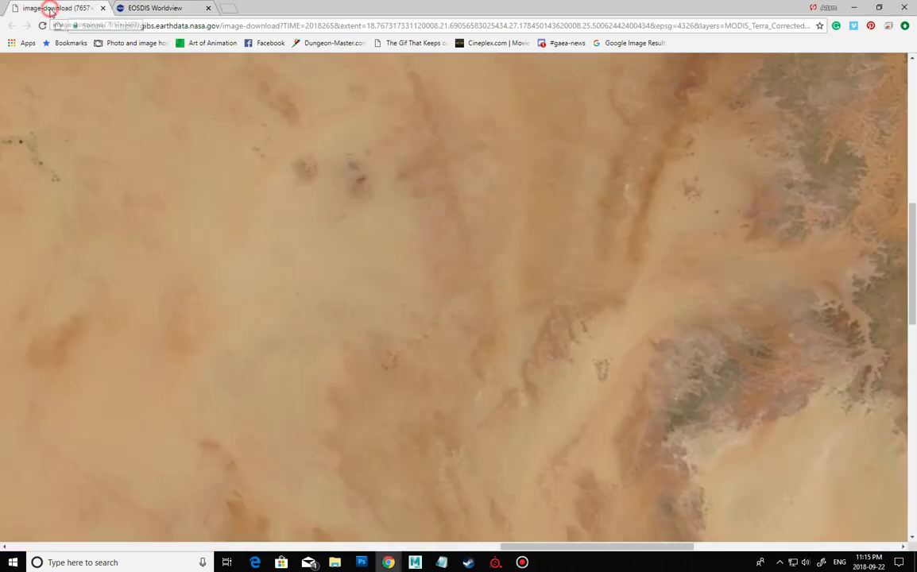
pyautogui.click(516, 299)
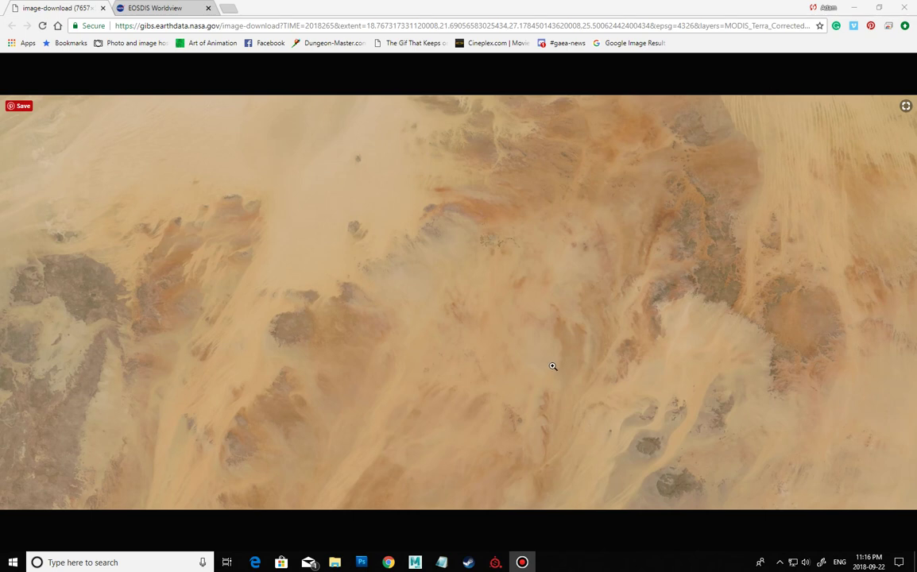
# Switch to Substance Painter and maximize its window with the planet project.
pyautogui.click(497, 565)
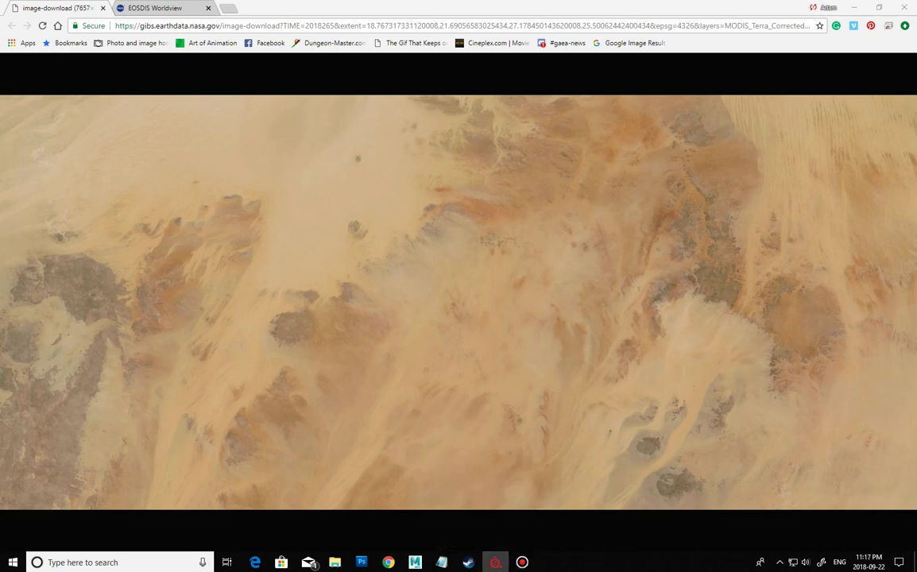
pyautogui.moveTo(916, 158)
pyautogui.mouseDown()
pyautogui.moveTo(449, 87)
pyautogui.moveTo(356, 57)
pyautogui.moveTo(375, 58)
pyautogui.mouseUp()
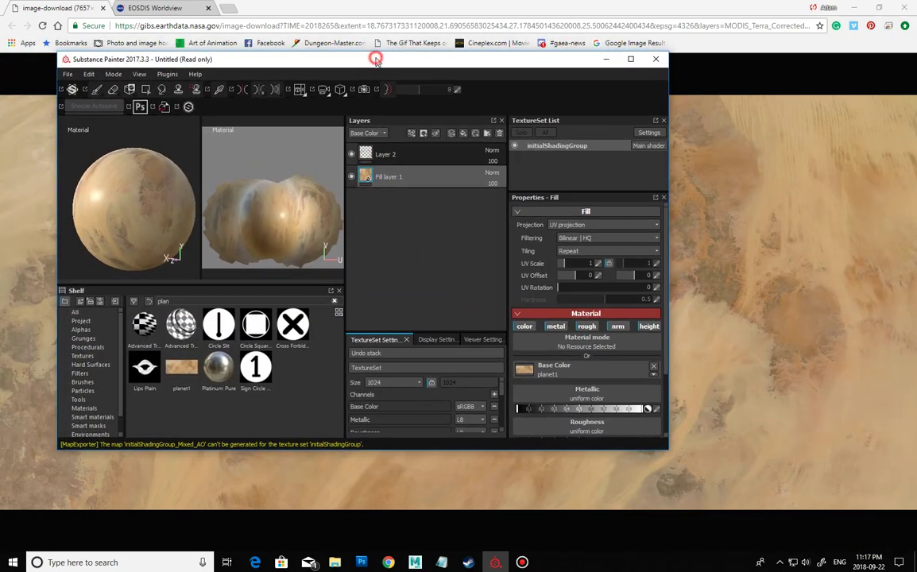
pyautogui.doubleClick(375, 58)
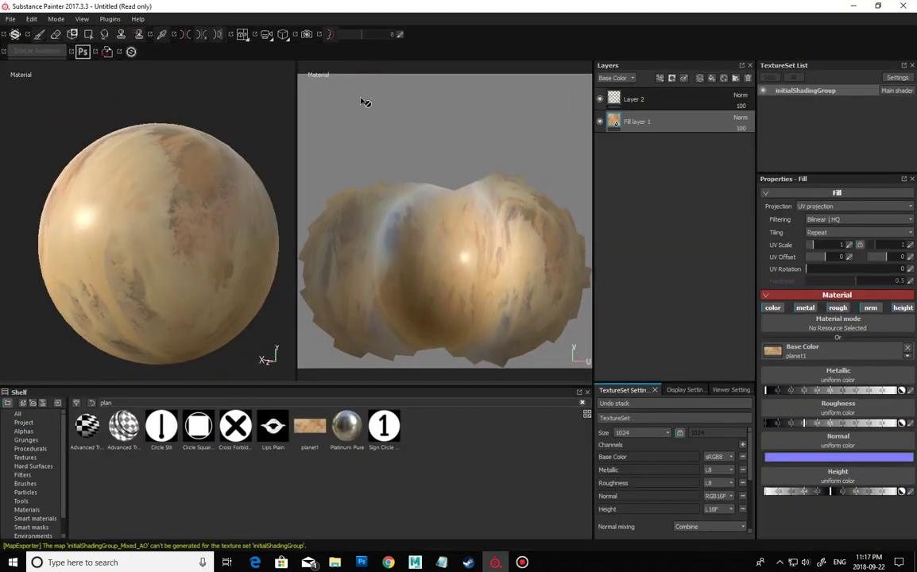
# Hide Layer 2 and examine the seams that the planet1 fill leaves around the sphere.
pyautogui.click(600, 99)
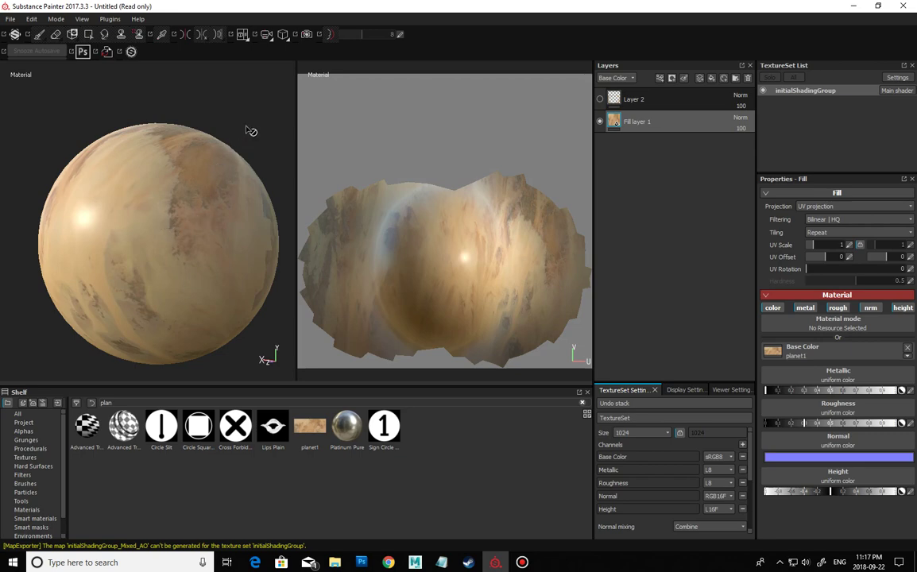
pyautogui.keyDown('alt'); pyautogui.moveTo(245, 126); pyautogui.dragTo(211, 160); pyautogui.keyUp('alt')
pyautogui.keyDown('alt'); pyautogui.moveTo(211, 160); pyautogui.dragTo(89, 209, button='middle'); pyautogui.keyUp('alt')
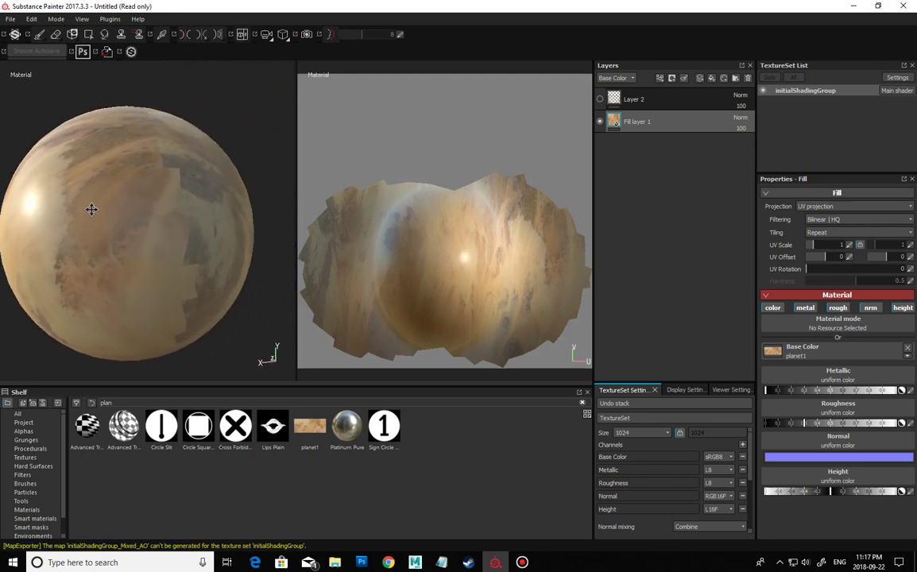
pyautogui.keyDown('alt'); pyautogui.moveTo(195, 229); pyautogui.dragTo(143, 154); pyautogui.keyUp('alt')
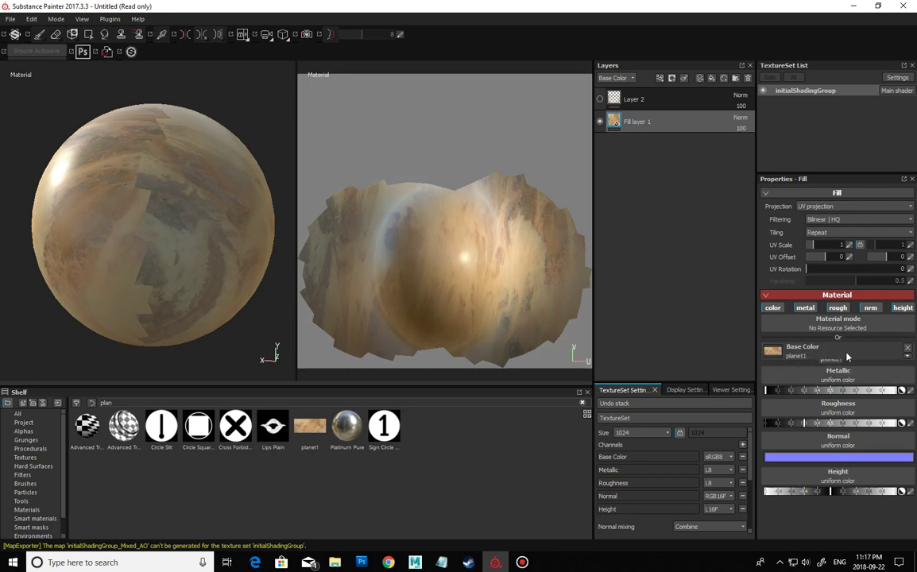
# Activate the Projection tool on Layer 2 with planet1 as base color and make the layer visible.
pyautogui.click(11, 19)
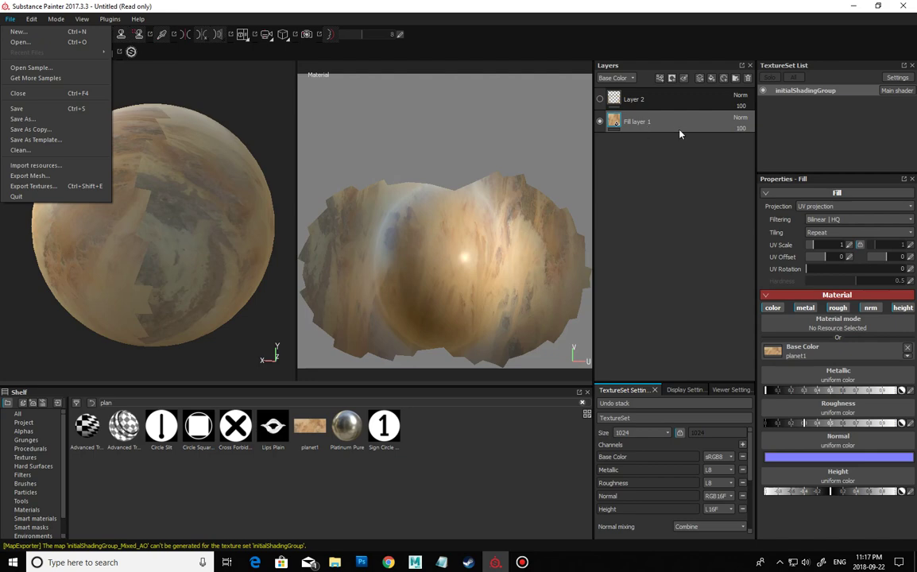
pyautogui.click(660, 102)
pyautogui.click(660, 99)
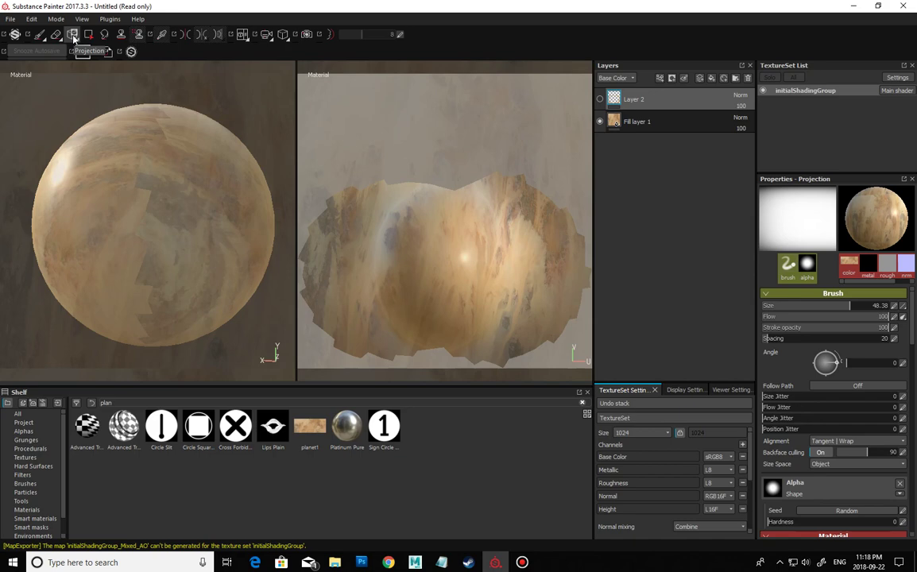
pyautogui.scroll(-3, 878, 476)
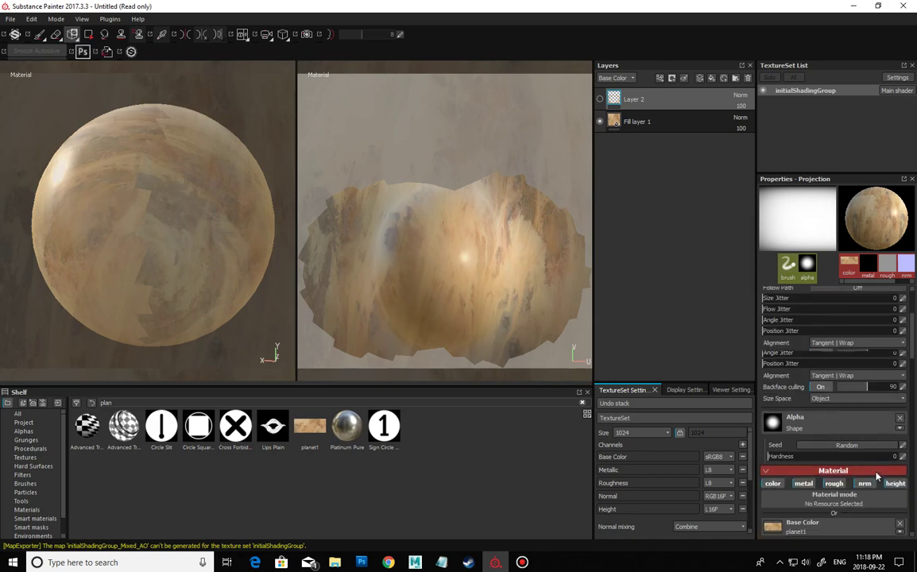
pyautogui.scroll(-2, 877, 475)
pyautogui.scroll(1, 858, 445)
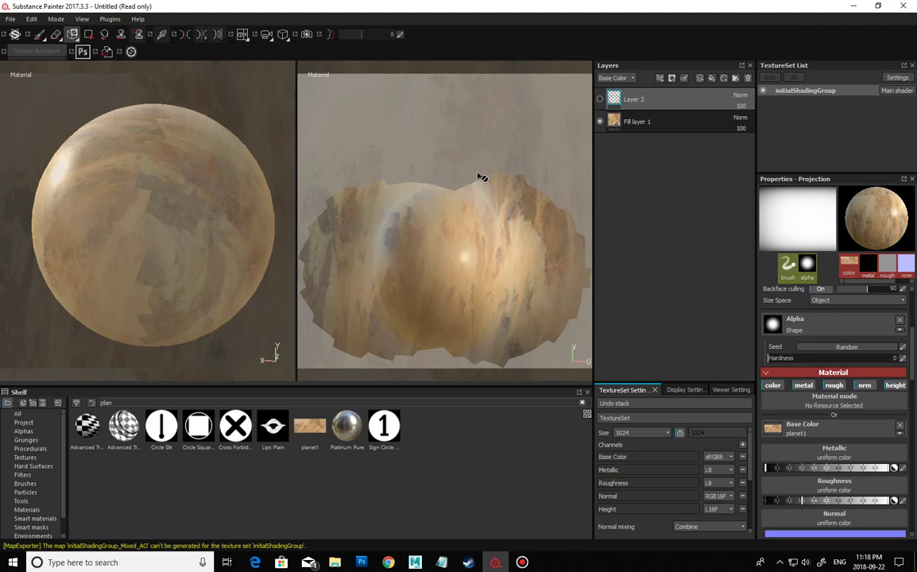
pyautogui.click(600, 121)
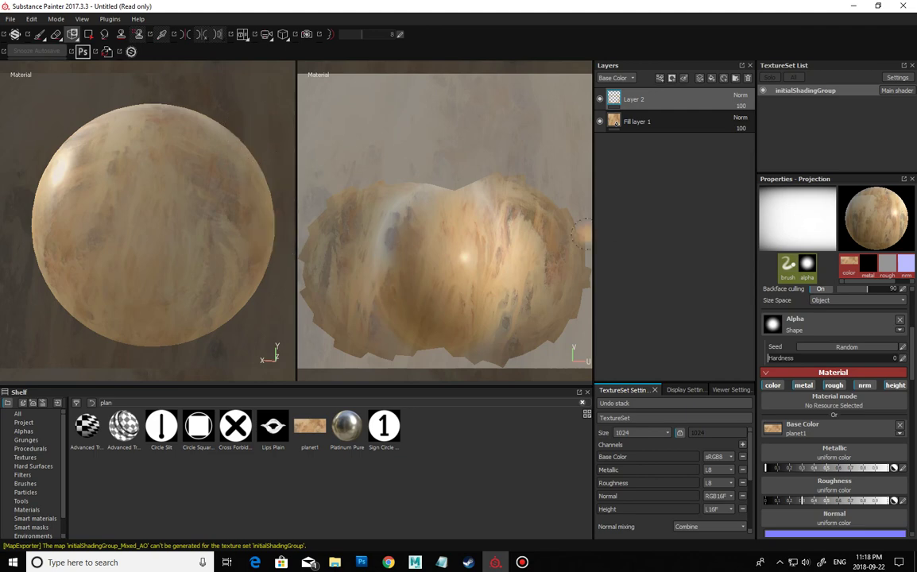
pyautogui.scroll(4, 857, 449)
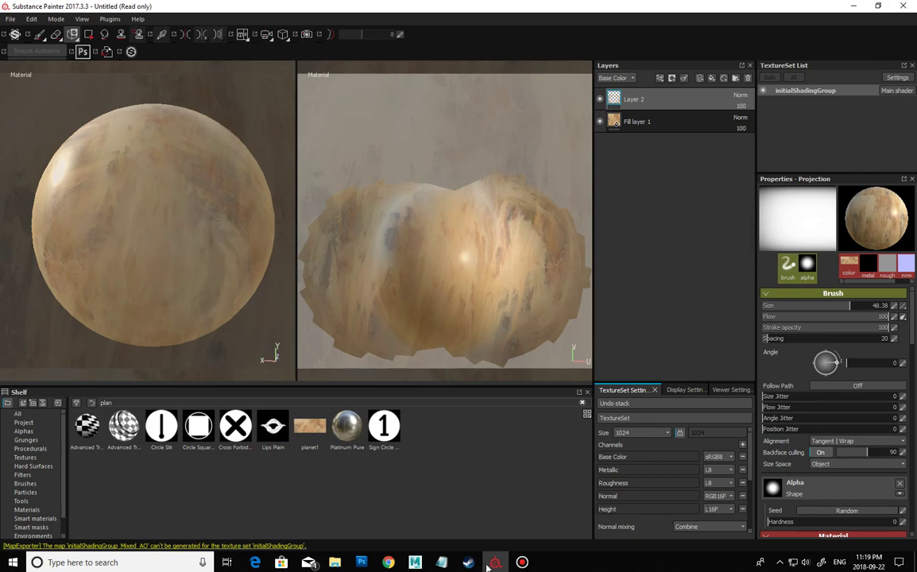
# Switch to the Steam library and launch Substance B2M 3.
pyautogui.moveTo(467, 562)
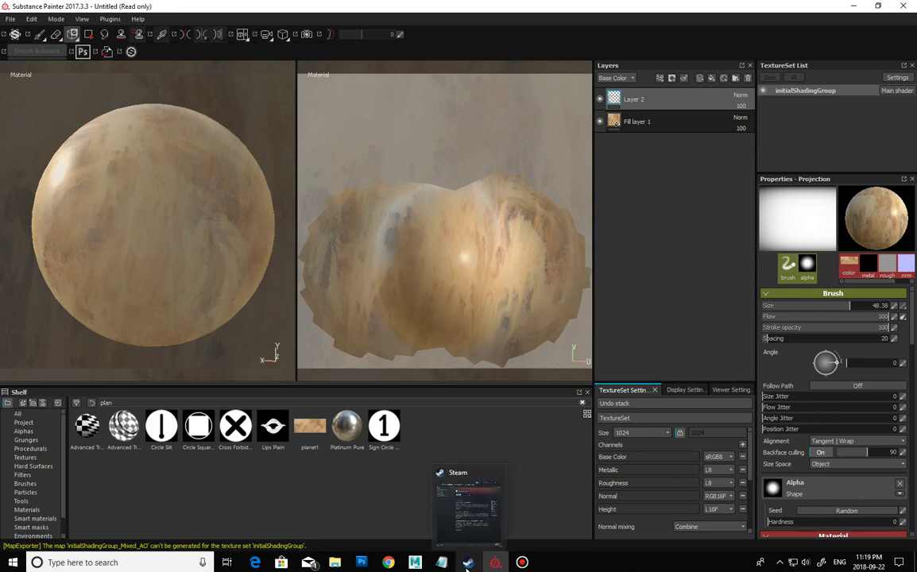
pyautogui.click(467, 508)
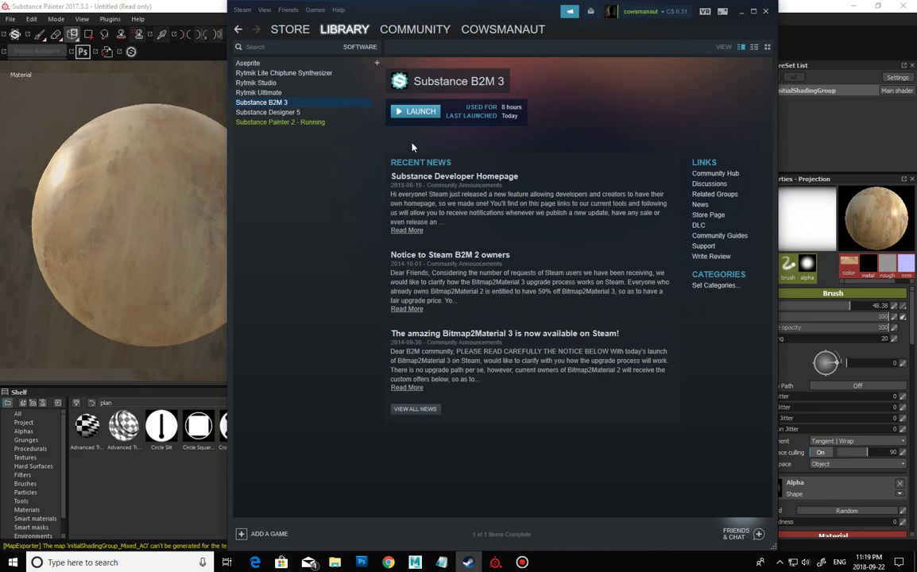
pyautogui.click(423, 114)
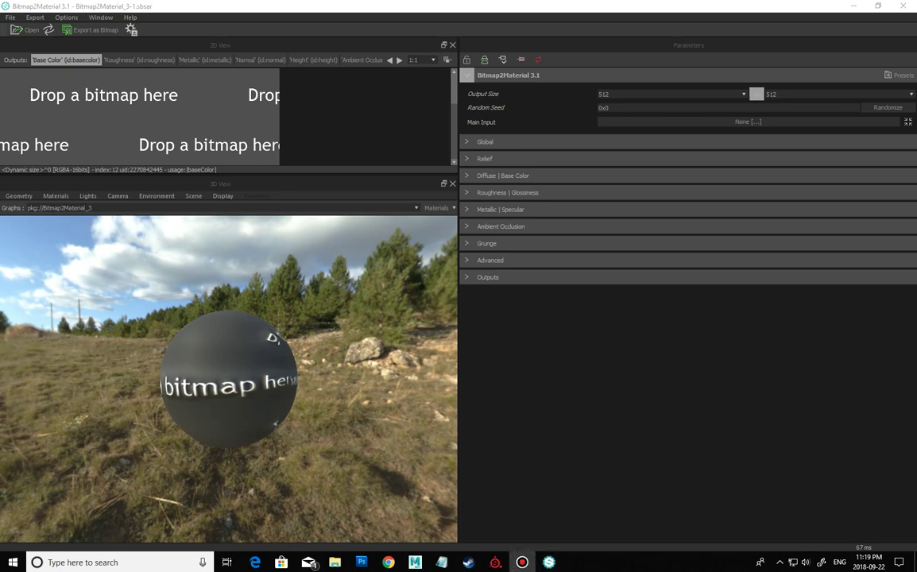
pyautogui.click(19, 195)
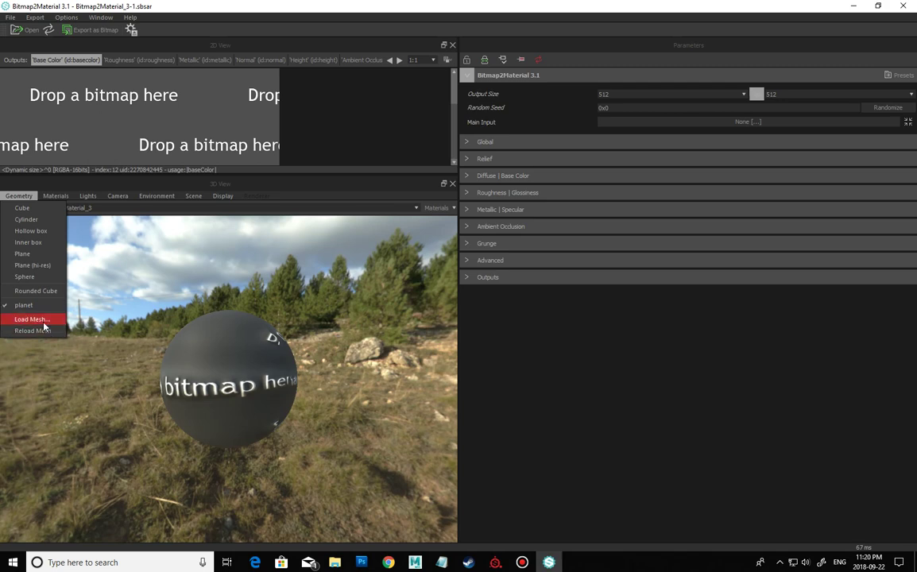
pyautogui.click(357, 389)
pyautogui.moveTo(273, 387); pyautogui.dragTo(295, 380)
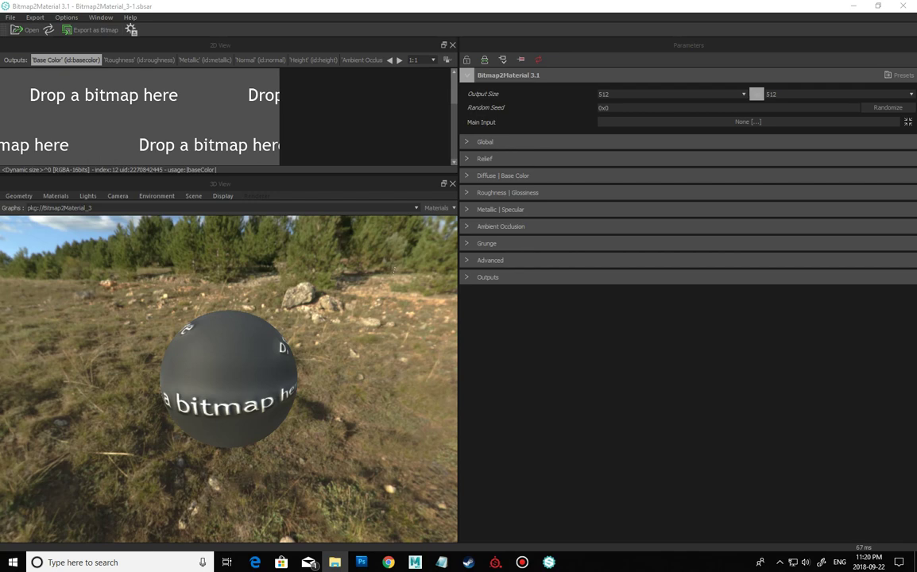
# Load Bitmap2Material_3_Base_Color.png as the material's Main Input.
pyautogui.moveTo(759, 211); pyautogui.dragTo(194, 121)
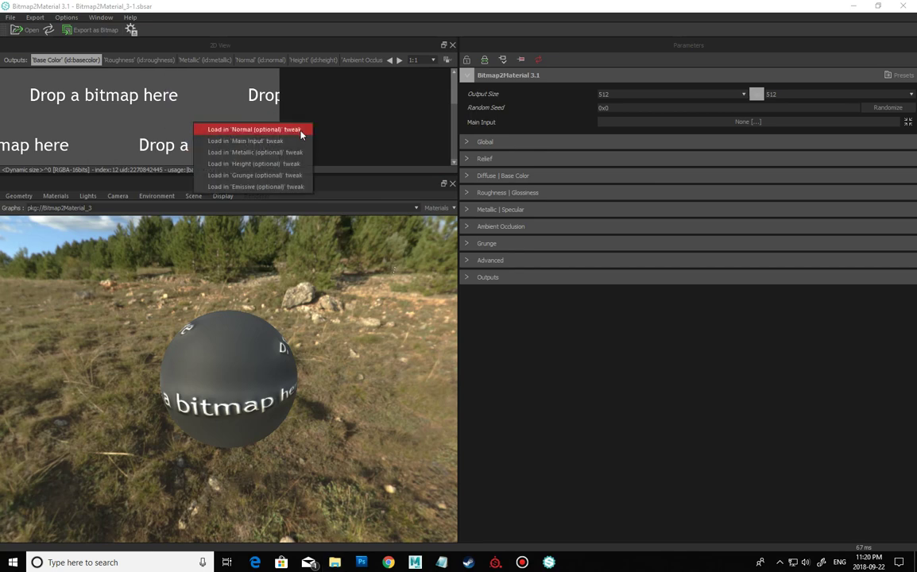
pyautogui.click(299, 142)
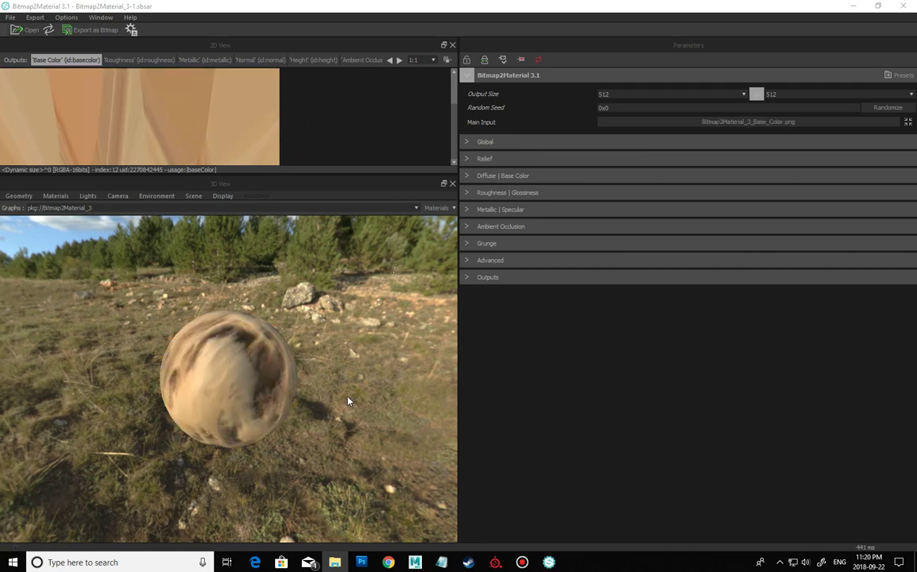
pyautogui.moveTo(347, 401); pyautogui.dragTo(333, 422)
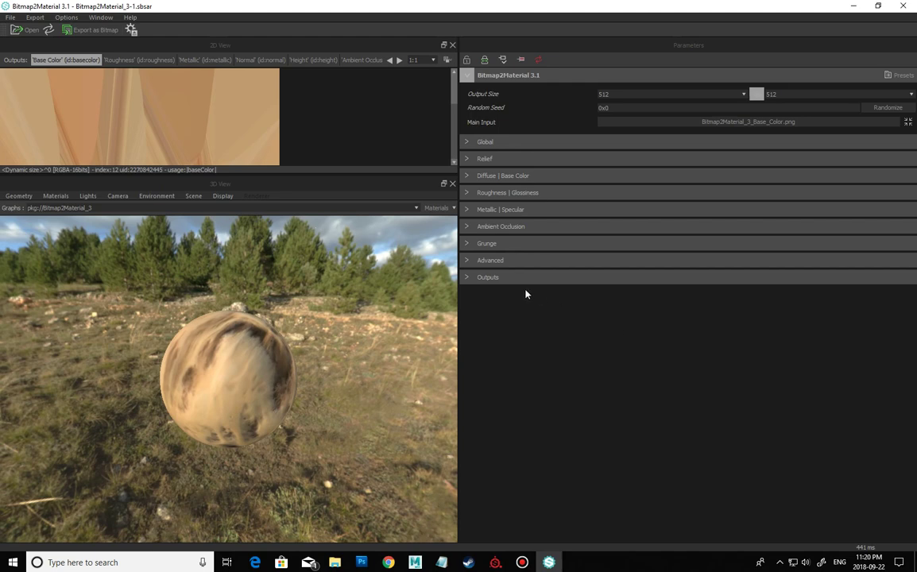
# Set the material's output size to 1024 by 1024.
pyautogui.click(635, 94)
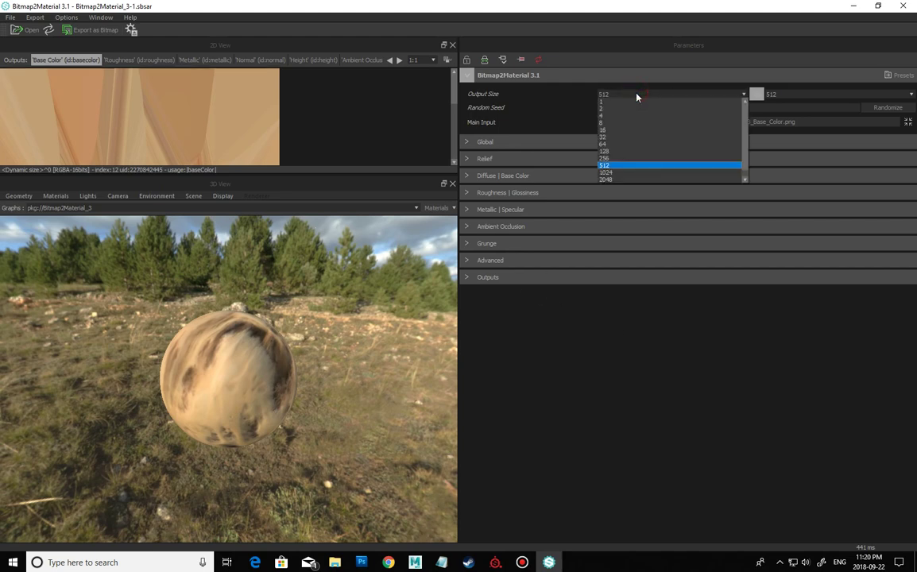
pyautogui.click(625, 174)
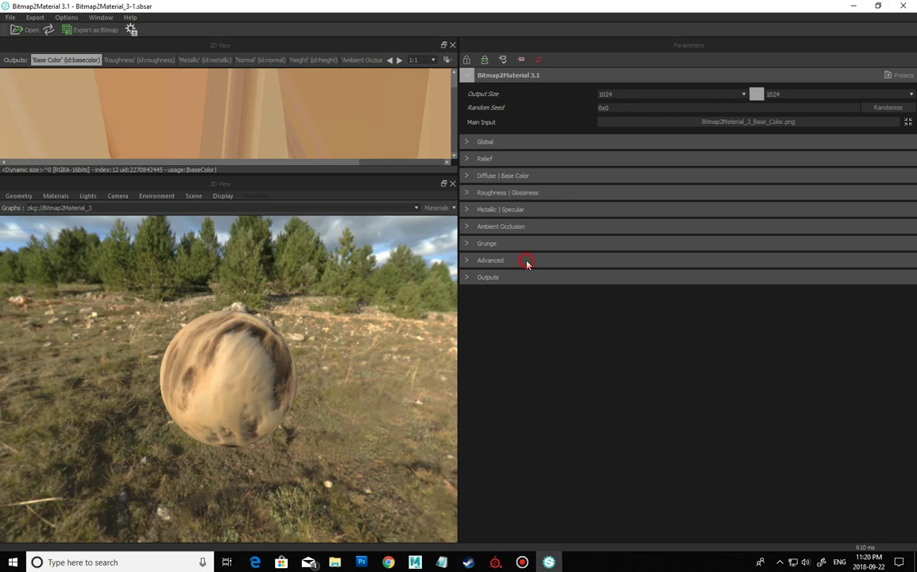
pyautogui.click(466, 260)
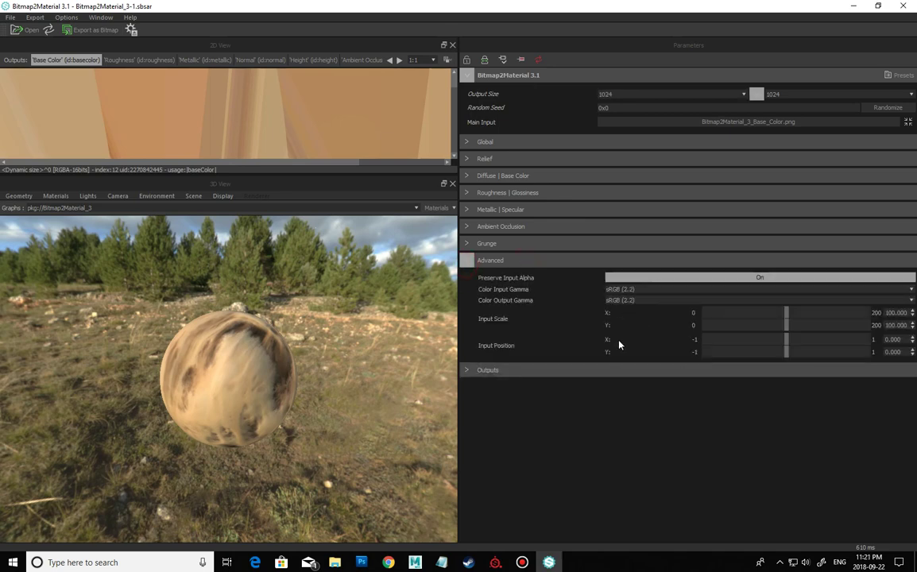
pyautogui.click(468, 262)
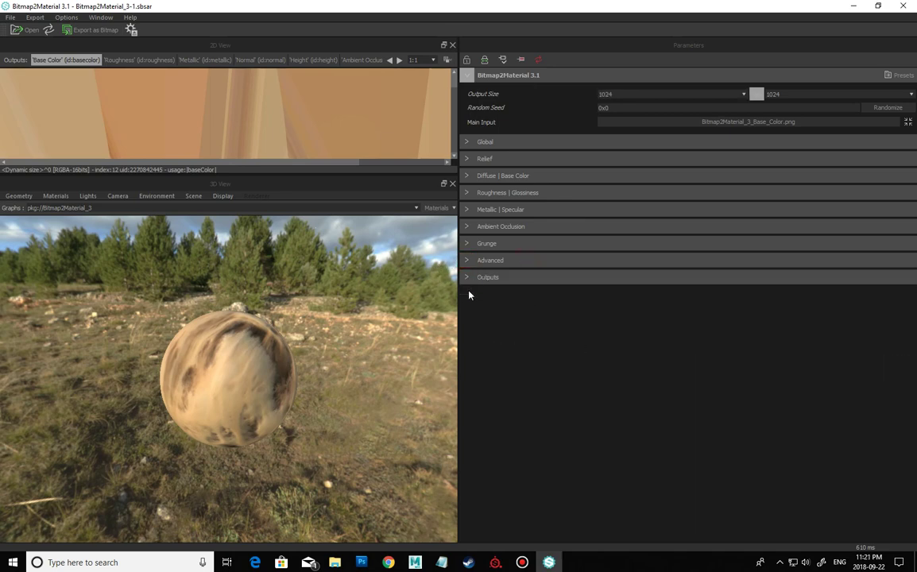
# Turn off the Roughness, Metallic and Ambient Occlusion outputs, keeping Base Color, Normal and Height on.
pyautogui.click(468, 280)
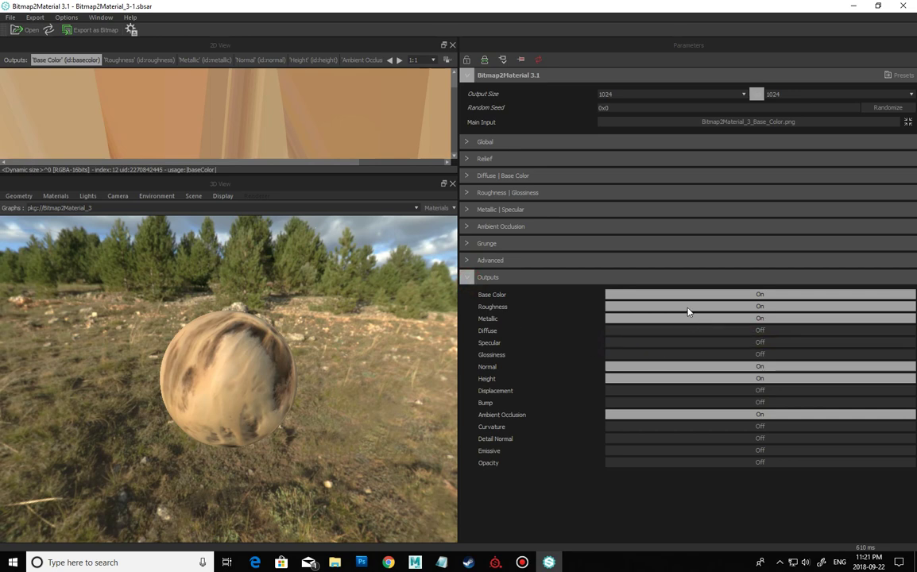
pyautogui.click(765, 308)
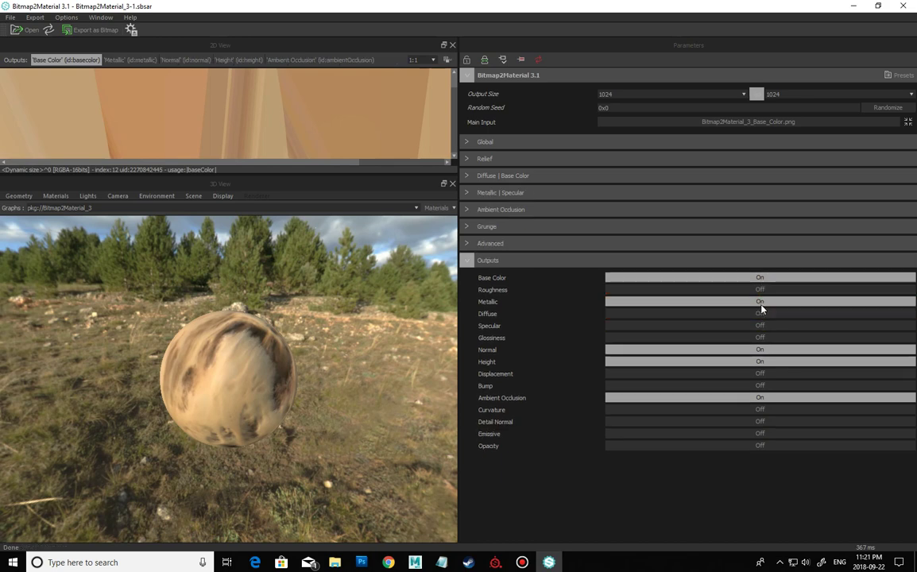
pyautogui.click(760, 302)
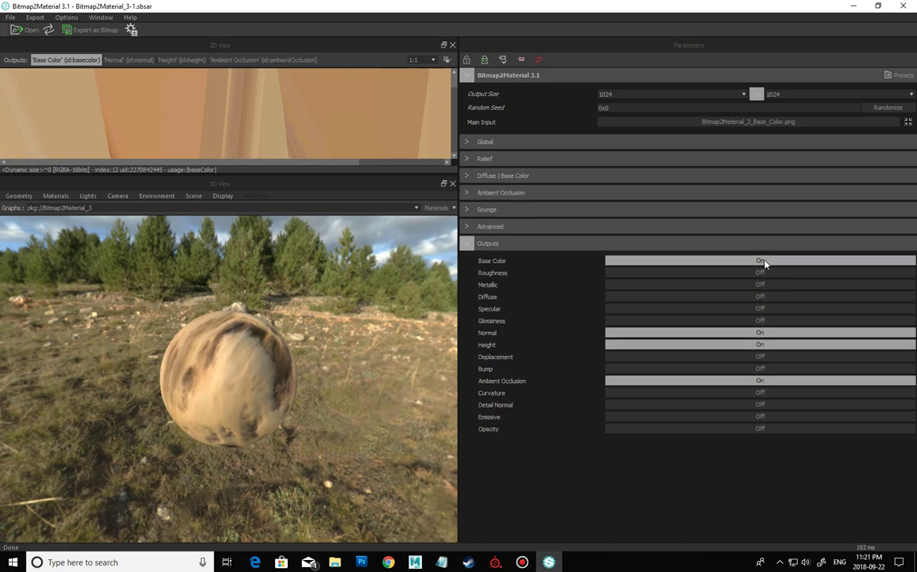
pyautogui.click(759, 384)
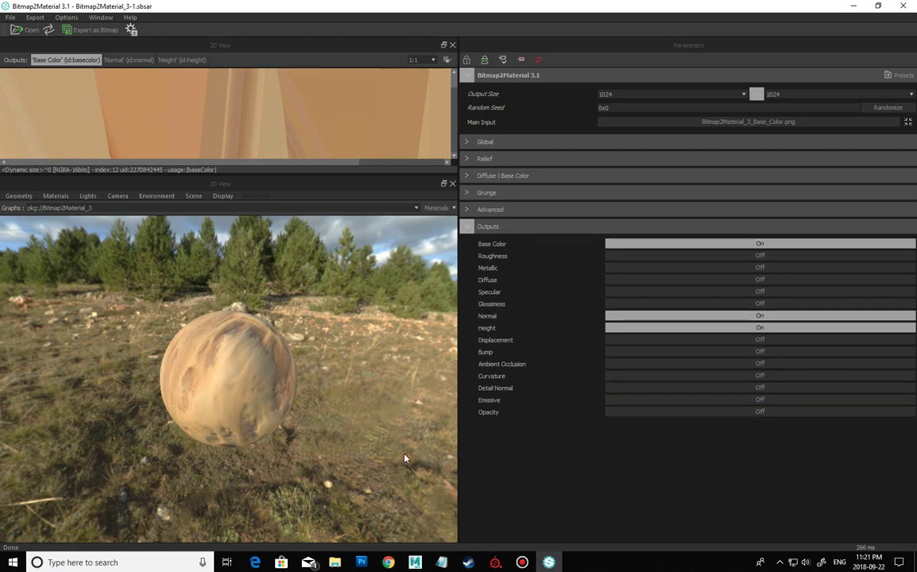
# Show the Relief settings and examine the planet's surface bumps up close from several angles.
pyautogui.moveTo(282, 369); pyautogui.dragTo(253, 444)
pyautogui.moveTo(233, 430); pyautogui.dragTo(465, 345)
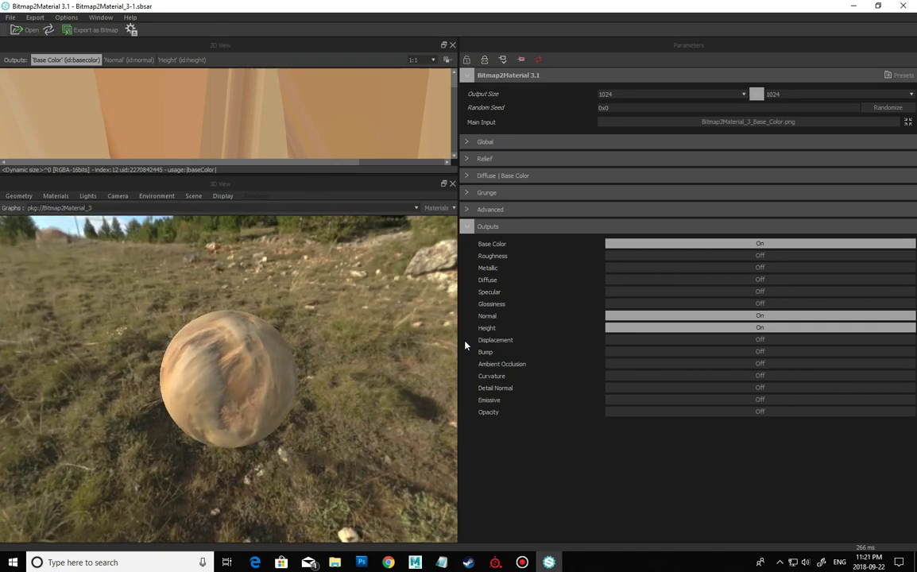
pyautogui.click(483, 159)
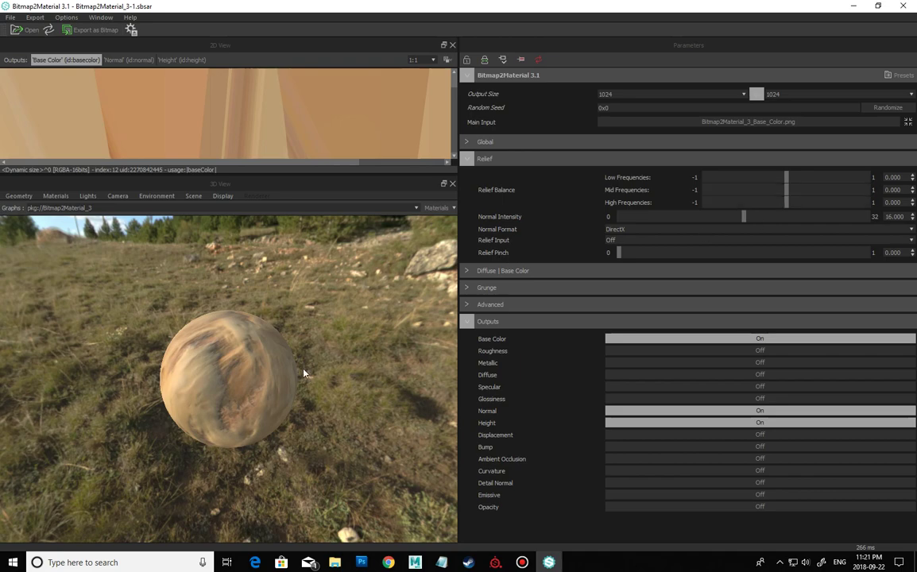
pyautogui.moveTo(288, 386); pyautogui.dragTo(250, 372)
pyautogui.moveTo(245, 376); pyautogui.dragTo(100, 298, button='right')
pyautogui.moveTo(292, 363); pyautogui.dragTo(250, 240, button='right')
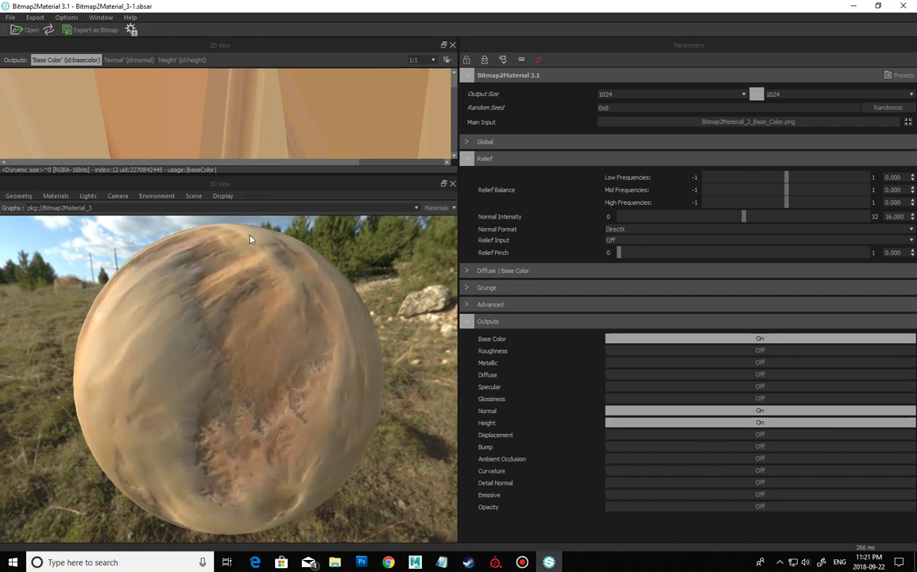
pyautogui.scroll(4, 254, 367)
pyautogui.scroll(-6, 254, 367)
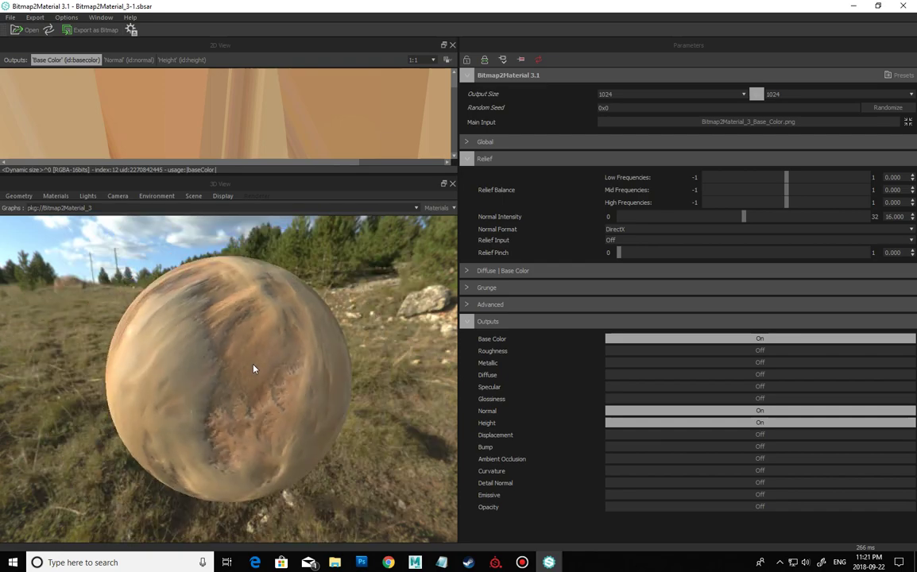
# Set the relief balance to -1.000 low, -0.660 mid and 0.795 high frequencies, and the Normal Intensity to 1.250.
pyautogui.scroll(5, 255, 368)
pyautogui.scroll(-3, 254, 368)
pyautogui.scroll(3, 254, 368)
pyautogui.scroll(-3, 239, 374)
pyautogui.moveTo(199, 403); pyautogui.dragTo(260, 387)
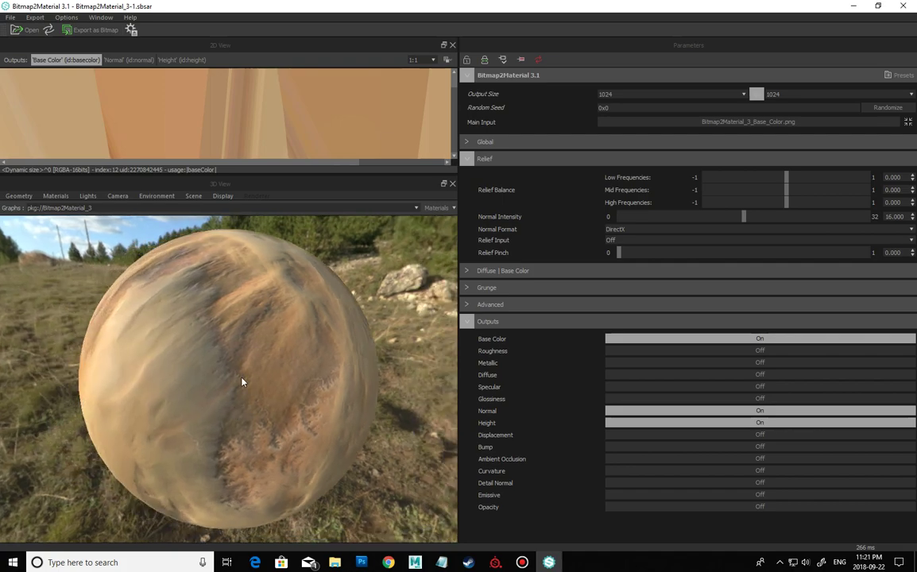
pyautogui.moveTo(170, 406); pyautogui.dragTo(542, 316)
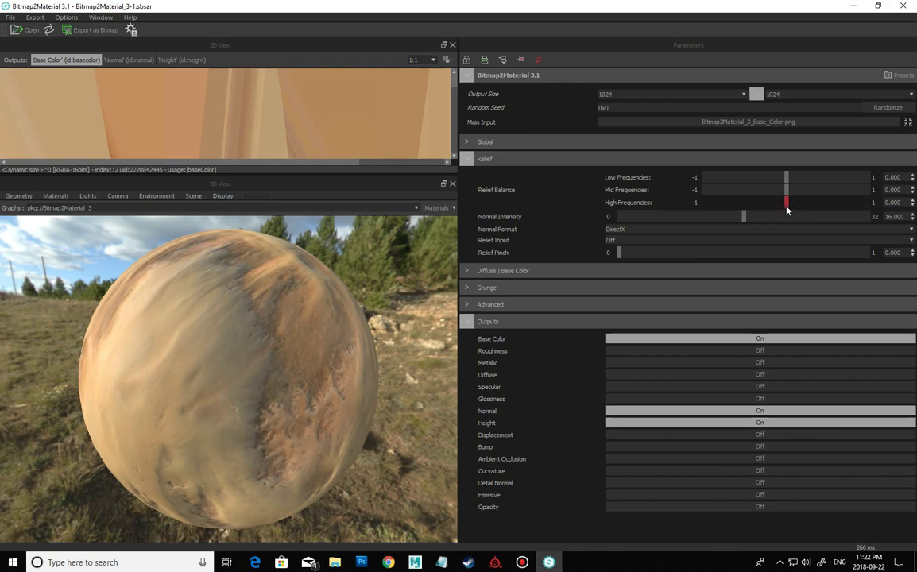
pyautogui.moveTo(787, 202); pyautogui.dragTo(852, 201)
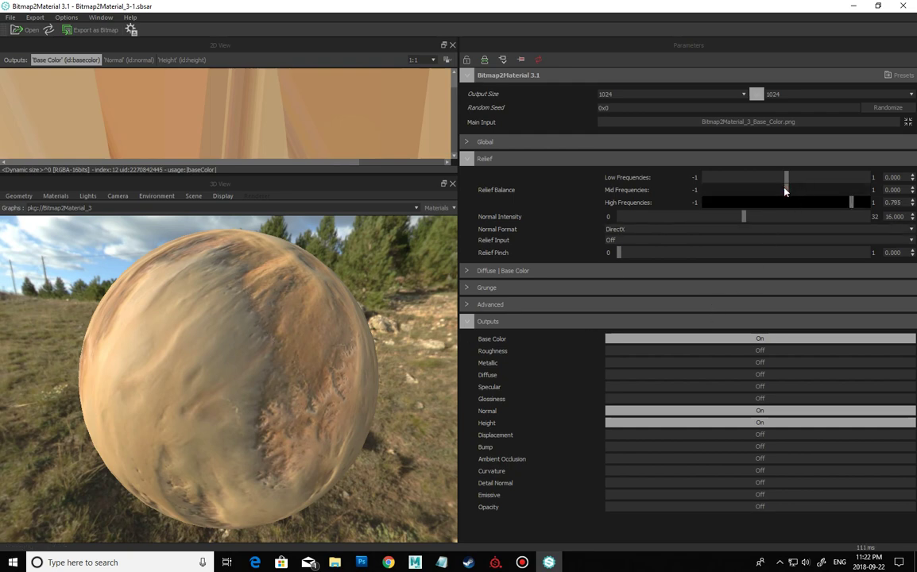
pyautogui.moveTo(785, 191); pyautogui.dragTo(809, 190)
pyautogui.moveTo(786, 177); pyautogui.dragTo(698, 180)
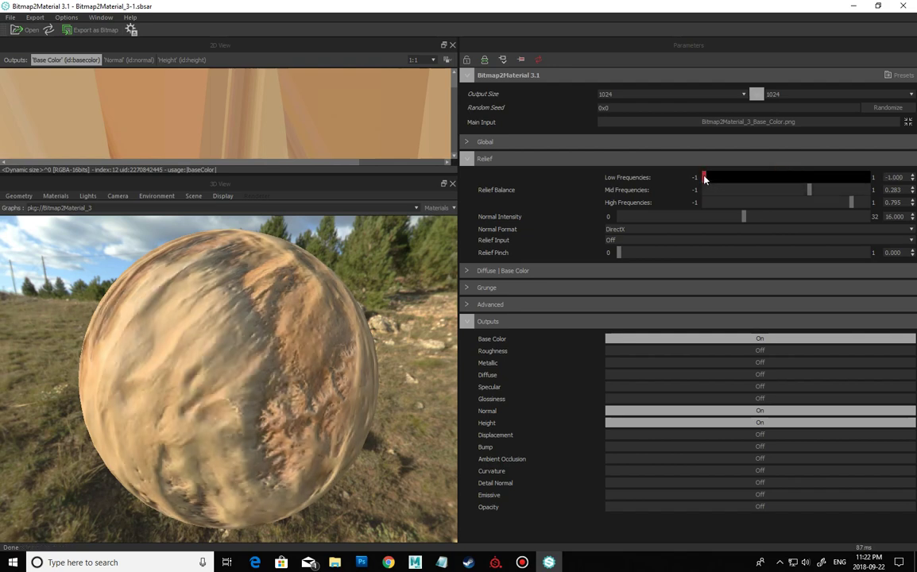
pyautogui.moveTo(810, 193); pyautogui.dragTo(735, 194)
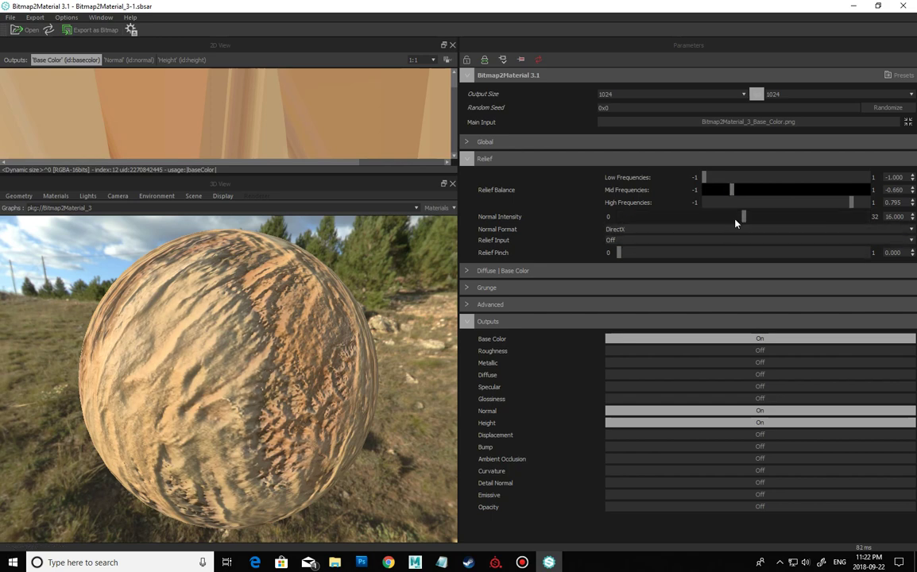
pyautogui.moveTo(743, 217); pyautogui.dragTo(628, 222)
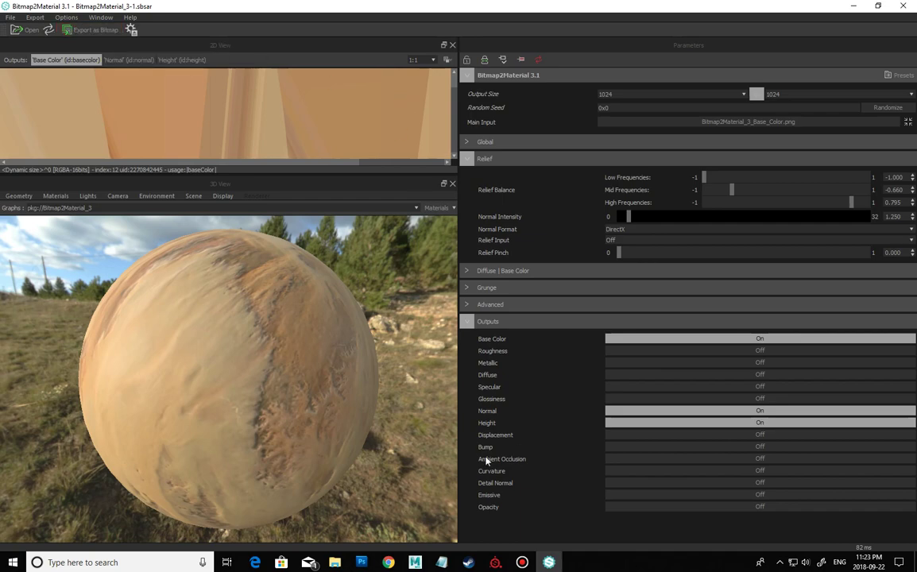
# Switch to the Bitmap2Material_3_Base_Color.png document in Photoshop and hide Layer 5 copy 6, Layer 4 and Layer 3.
pyautogui.click(362, 562)
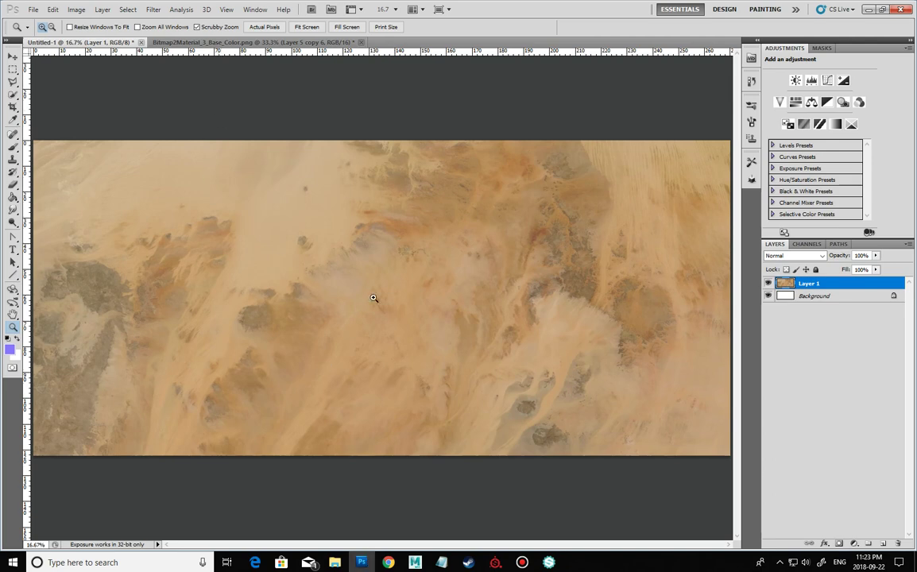
pyautogui.click(203, 44)
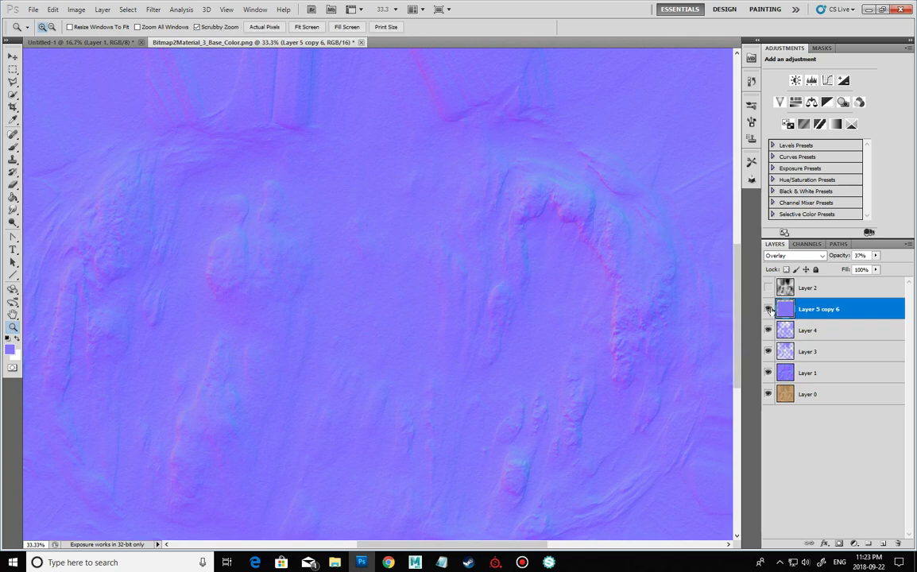
pyautogui.moveTo(769, 309); pyautogui.dragTo(768, 364)
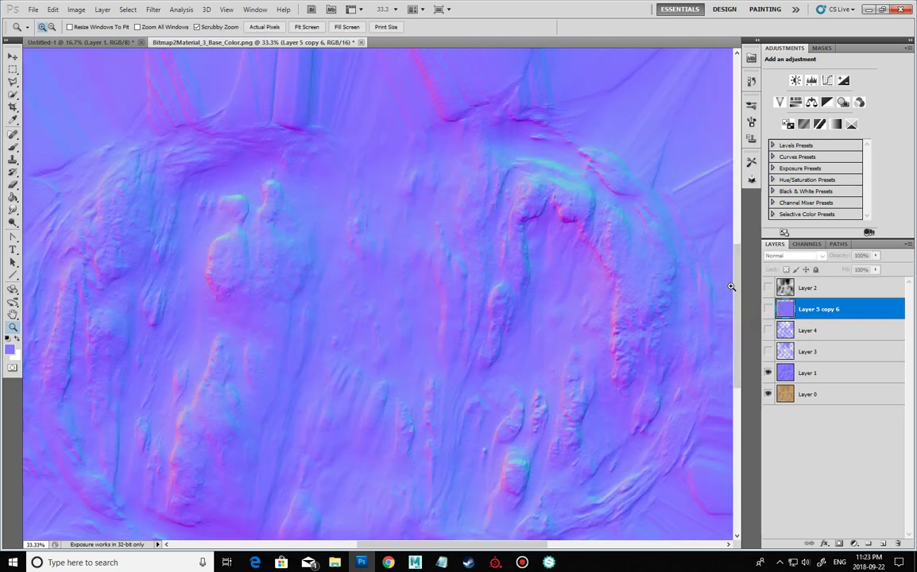
# Compare the base color, normal and height maps by toggling the visibility of Layer 1 and Layer 2.
pyautogui.click(768, 372)
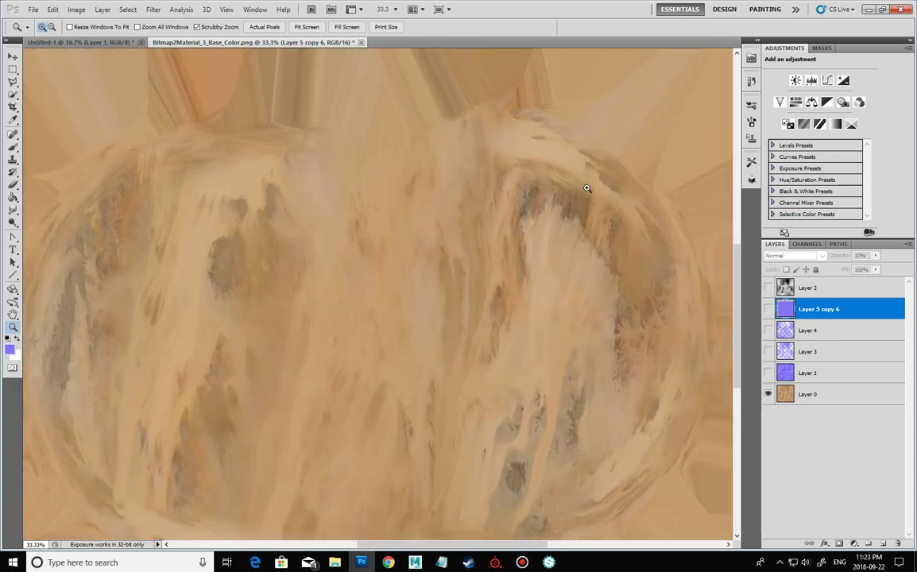
pyautogui.click(769, 372)
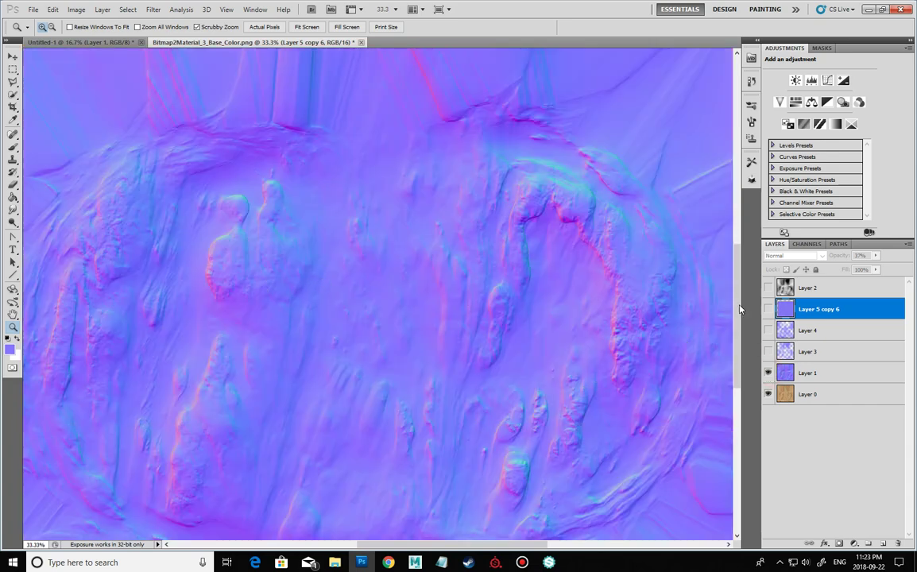
pyautogui.click(768, 289)
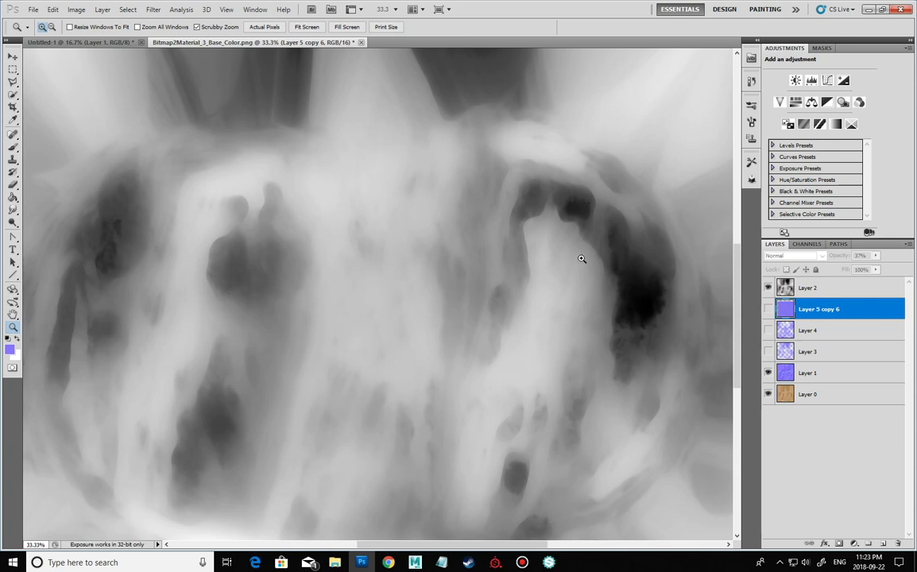
pyautogui.click(767, 287)
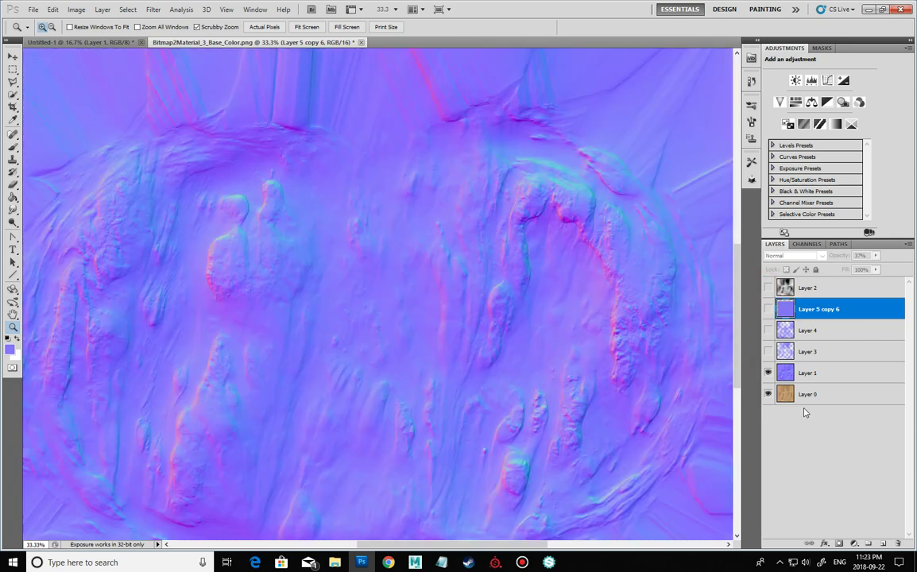
# Check the foreground color's RGB values in the Color Picker and return to the Zoom tool.
pyautogui.click(10, 350)
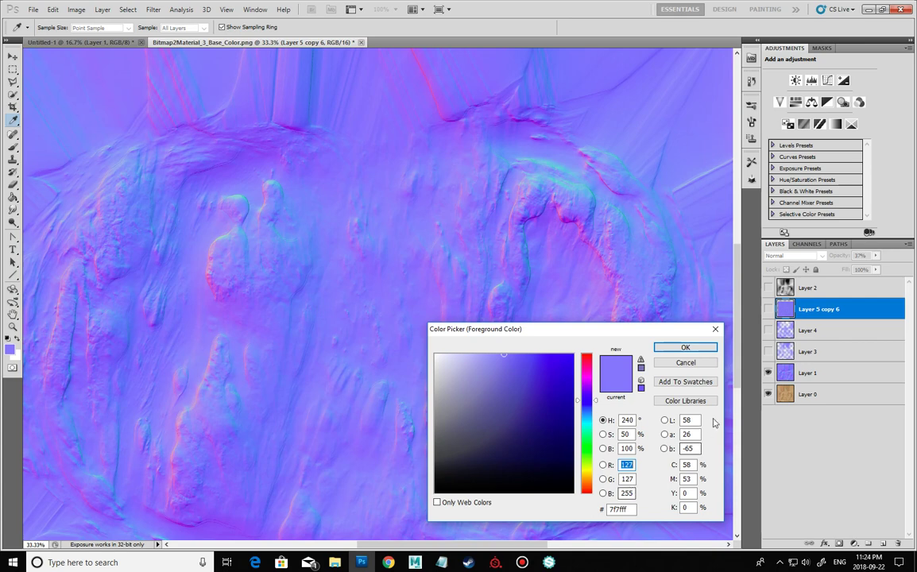
pyautogui.click(714, 334)
pyautogui.press('z')
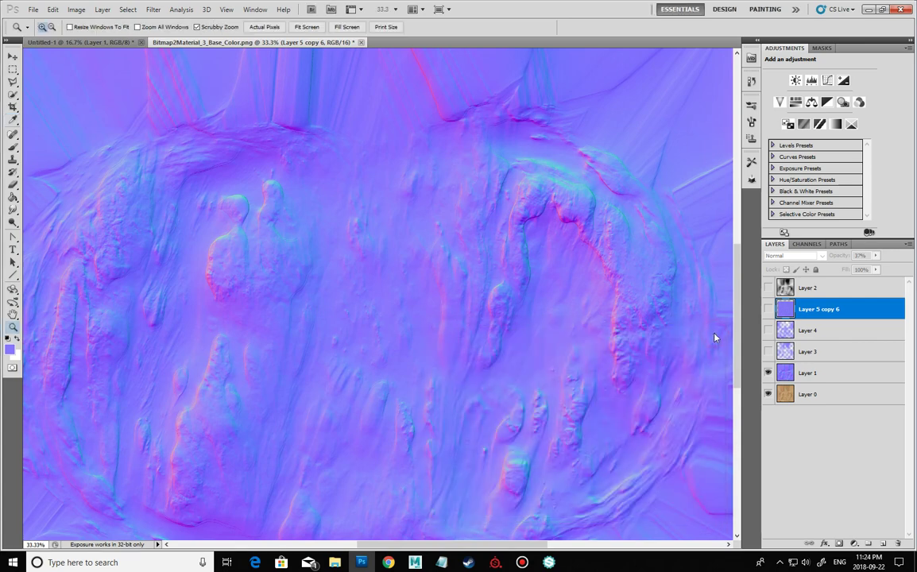
# Show Layer 3 and Layer 4 again and check the opacity and blend mode of each.
pyautogui.click(768, 352)
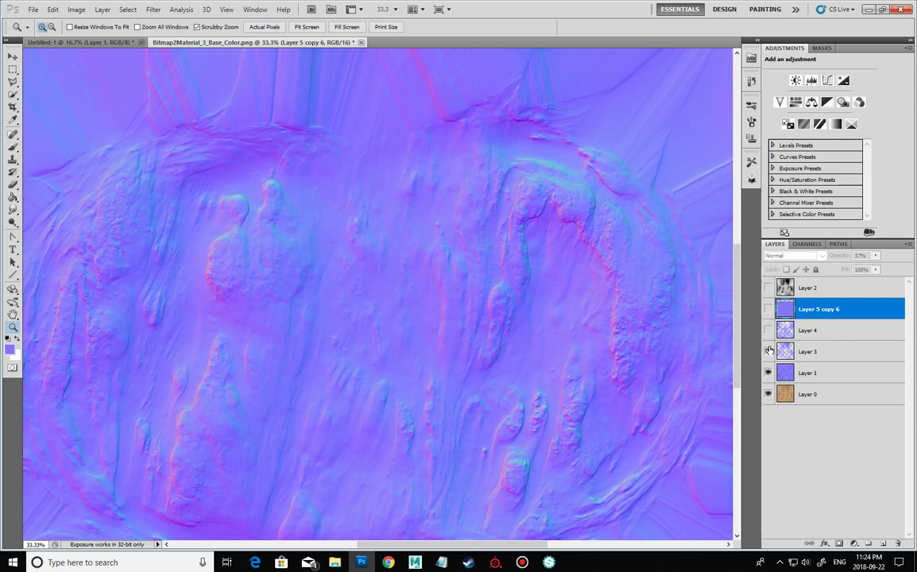
pyautogui.click(769, 331)
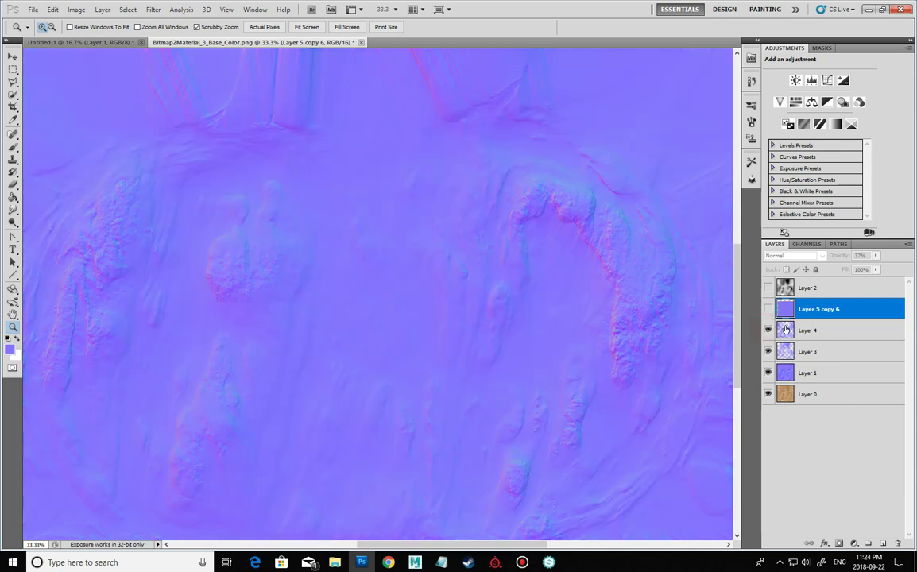
pyautogui.click(797, 331)
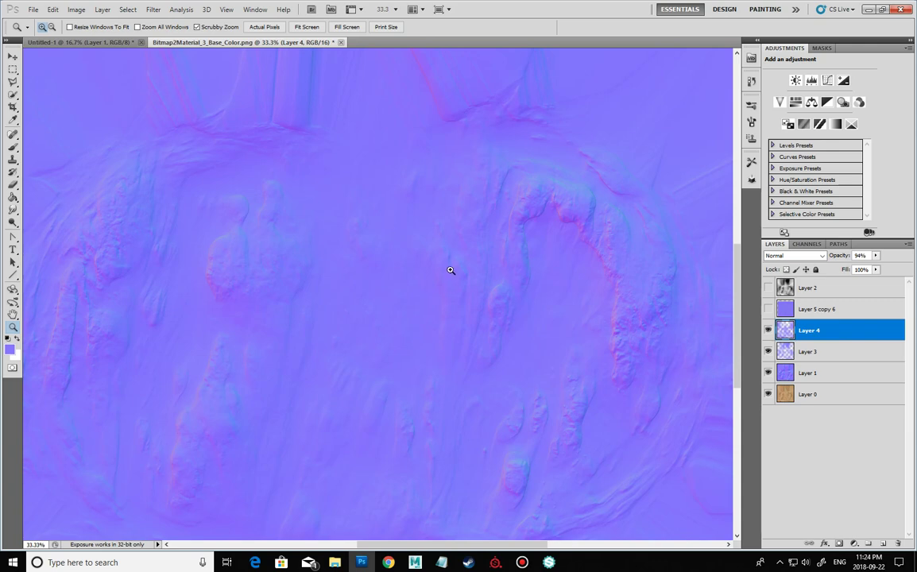
pyautogui.click(833, 351)
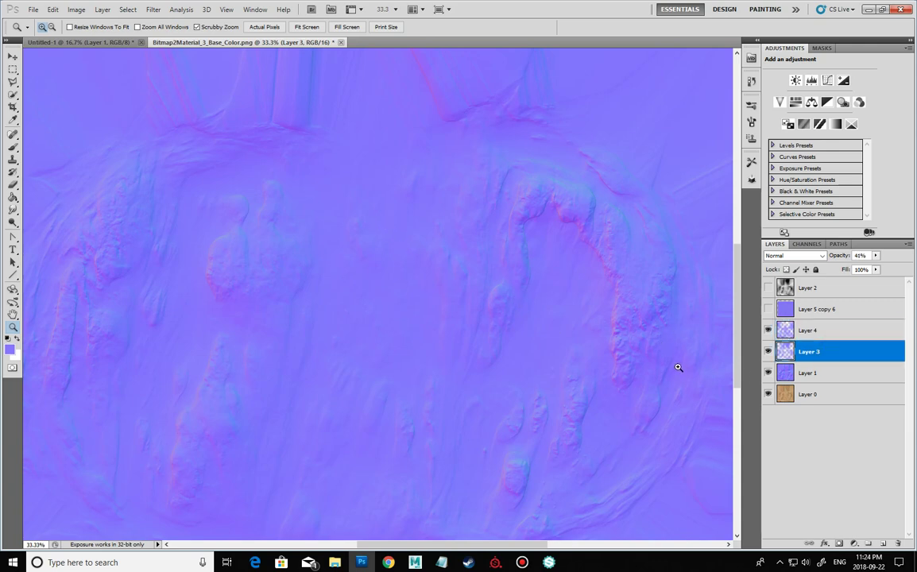
# Show Layer 5 copy 6, examine its fine surface detail at 100% zoom, and check its blend mode and opacity.
pyautogui.click(768, 310)
pyautogui.click(395, 353)
pyautogui.click(341, 346)
pyautogui.click(342, 346)
pyautogui.click(341, 346)
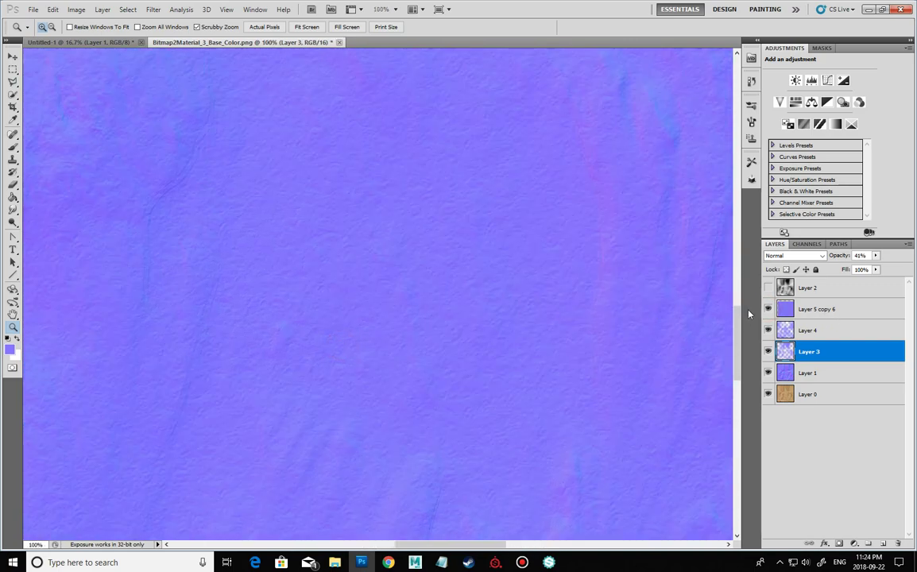
pyautogui.click(768, 310)
pyautogui.click(820, 309)
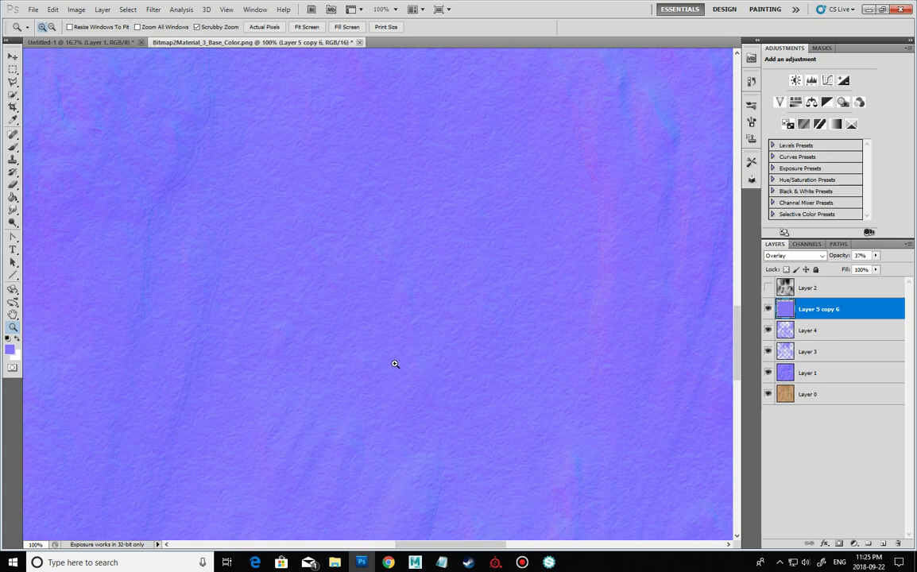
pyautogui.keyDown('alt'); pyautogui.click(384, 339); pyautogui.keyUp('alt')
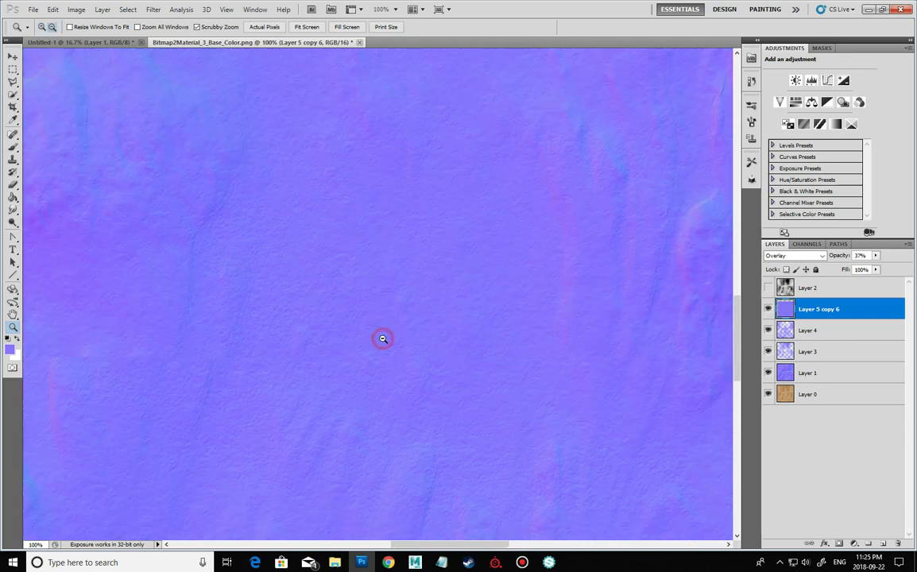
pyautogui.keyDown('alt'); pyautogui.click(383, 339); pyautogui.keyUp('alt')
pyautogui.keyDown('alt'); pyautogui.click(383, 339); pyautogui.keyUp('alt')
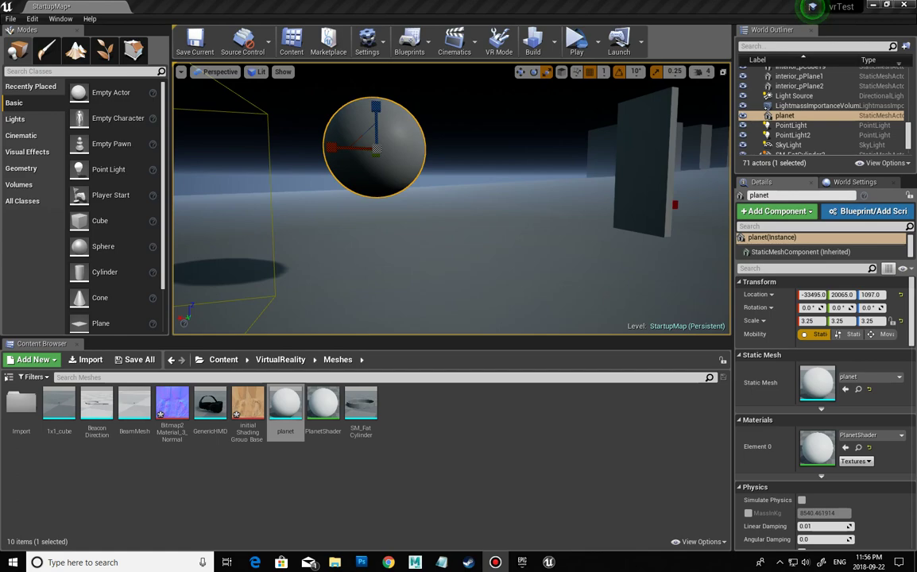
# Bring the PlanetShader material window into view over the Unreal level editor and maximize it.
pyautogui.moveTo(914, 131); pyautogui.dragTo(440, 69)
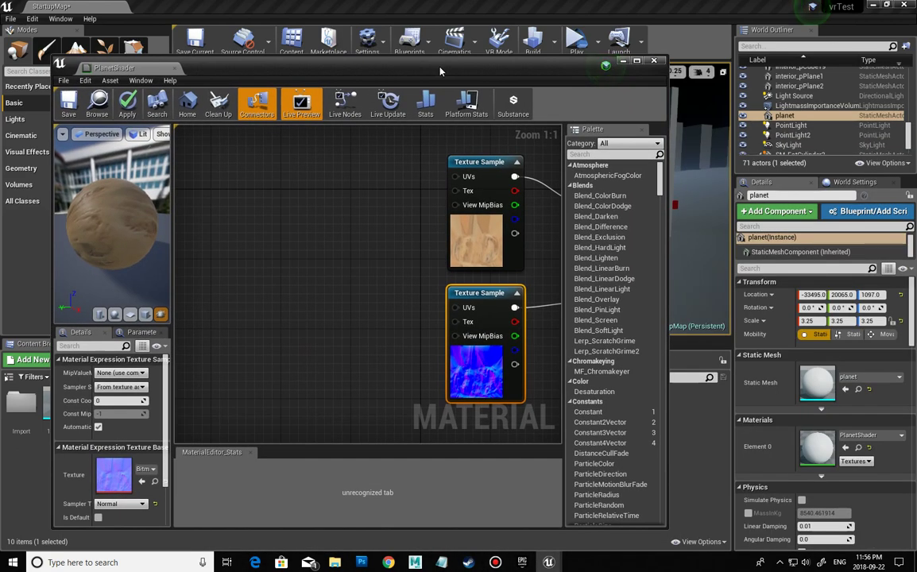
pyautogui.doubleClick(481, 66)
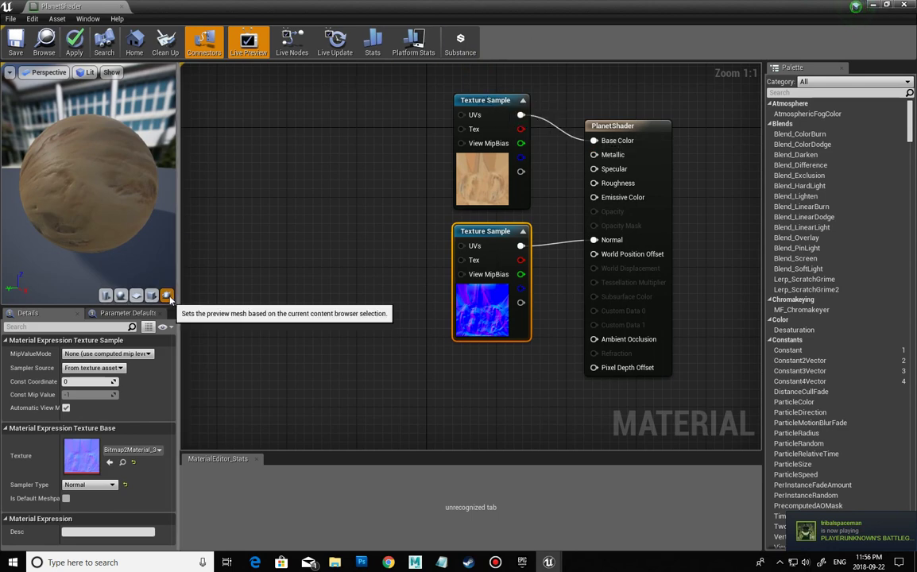
pyautogui.doubleClick(218, 8)
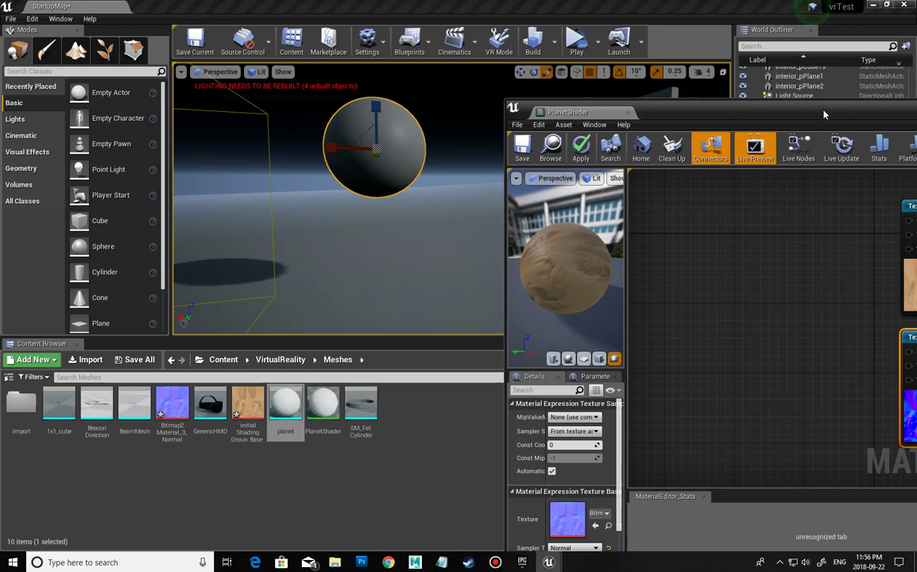
pyautogui.moveTo(825, 115); pyautogui.dragTo(507, 72)
pyautogui.doubleClick(506, 72)
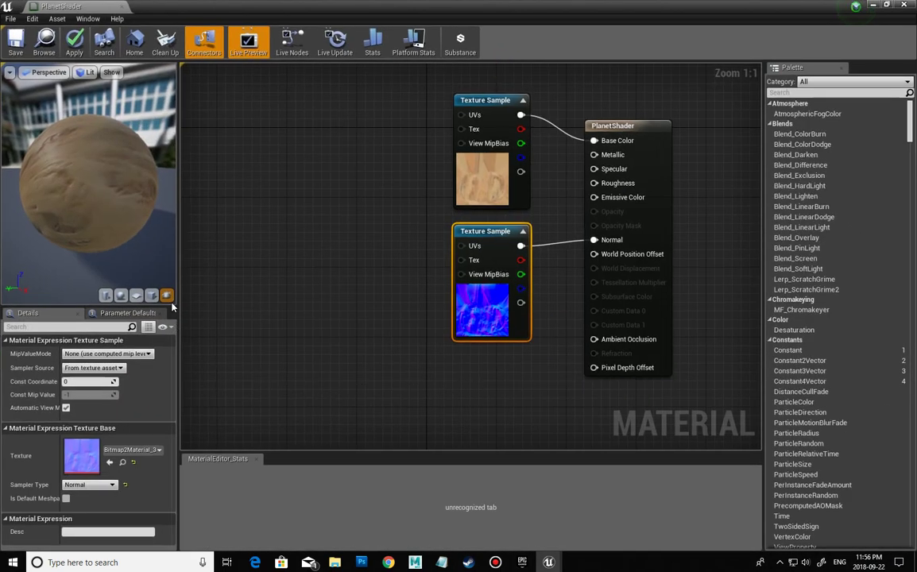
# Compare the material preview on the default sphere and on the selected planet mesh, examining its surface up close.
pyautogui.moveTo(138, 238); pyautogui.dragTo(32, 230)
pyautogui.moveTo(67, 167)
pyautogui.mouseDown()
pyautogui.moveTo(55, 168)
pyautogui.moveTo(68, 167)
pyautogui.mouseUp()
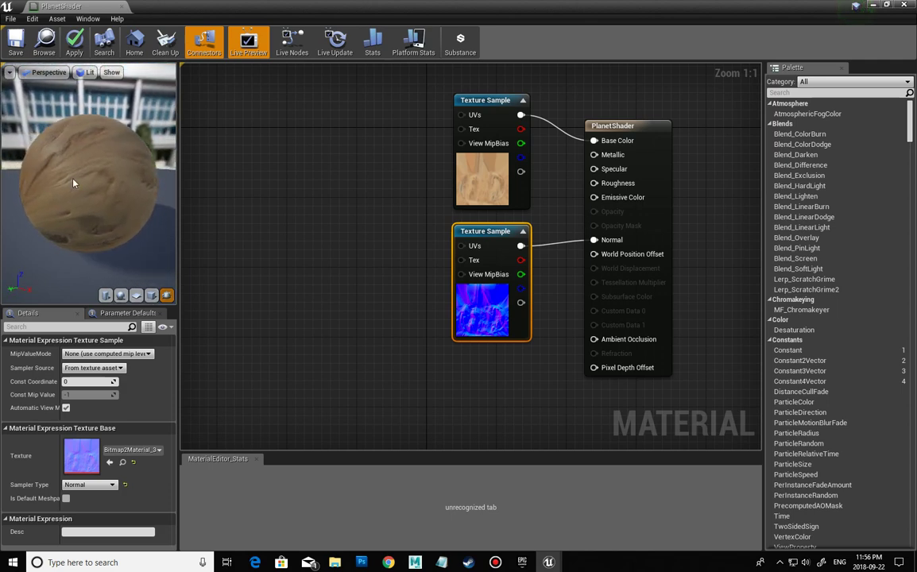
pyautogui.click(121, 296)
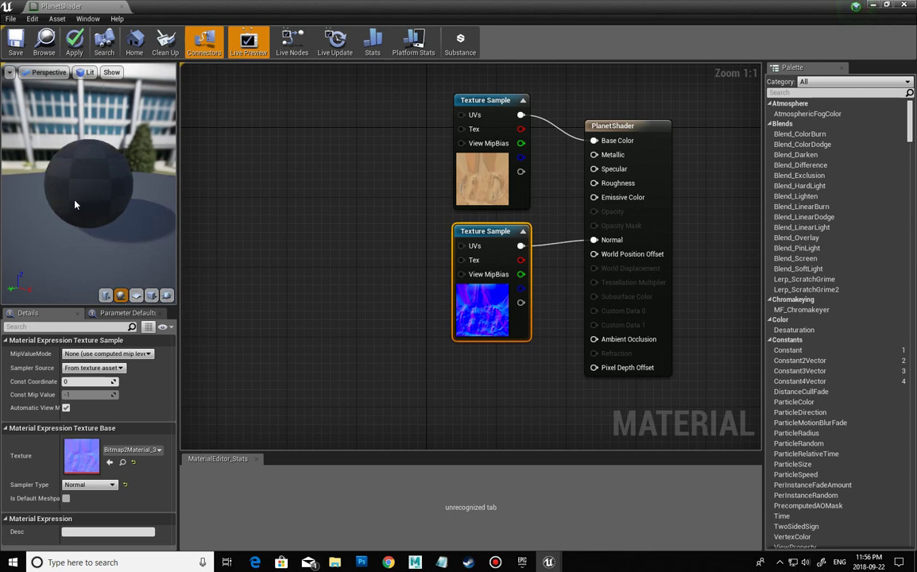
pyautogui.moveTo(75, 205)
pyautogui.mouseDown()
pyautogui.moveTo(48, 179)
pyautogui.moveTo(93, 167)
pyautogui.moveTo(171, 252)
pyautogui.mouseUp()
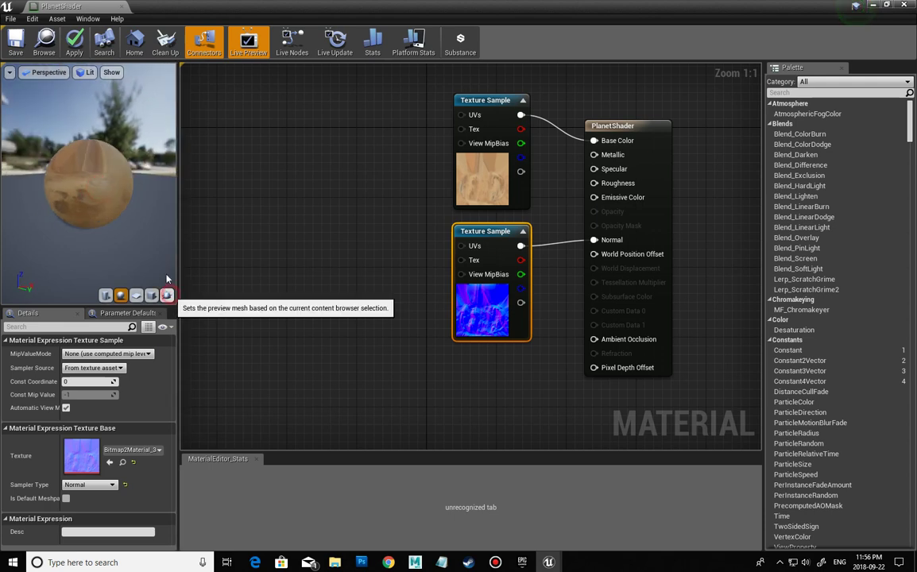
pyautogui.click(166, 295)
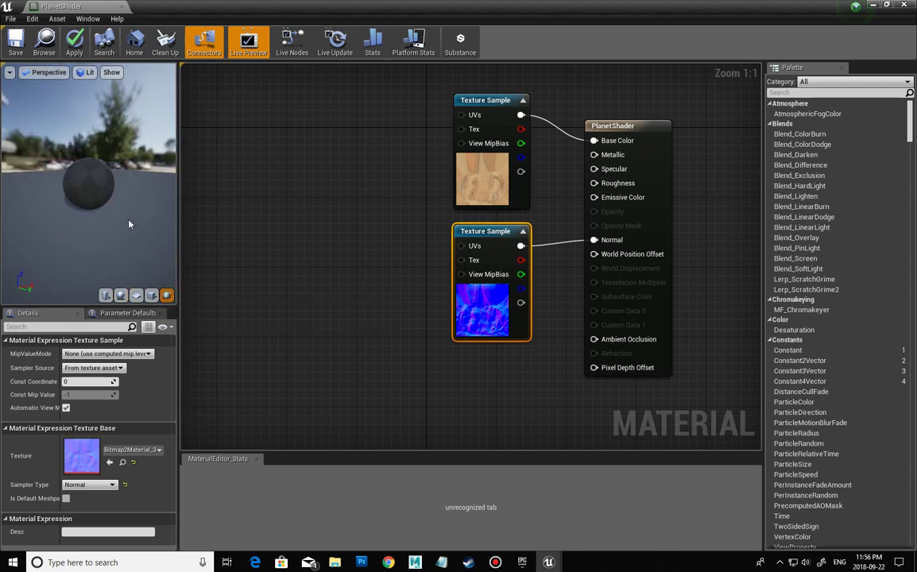
pyautogui.scroll(5, 123, 228)
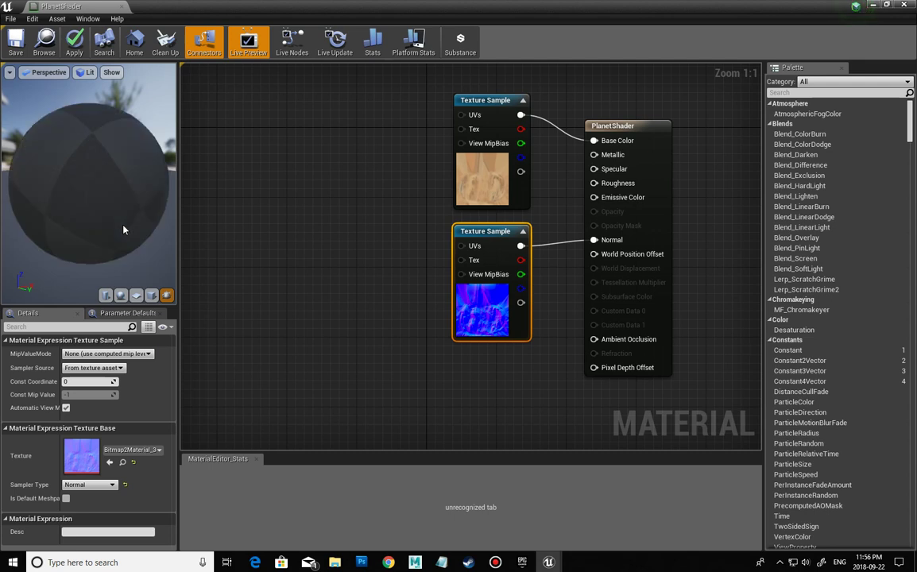
pyautogui.moveTo(99, 202); pyautogui.dragTo(130, 225)
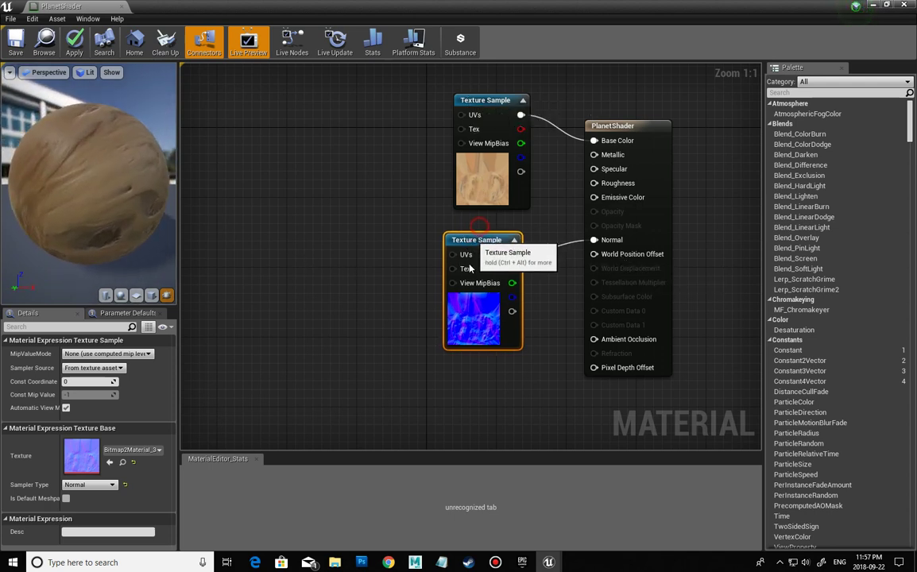
# Space out the base color and normal Texture Sample nodes and add a Constant node between them.
pyautogui.moveTo(481, 231); pyautogui.dragTo(472, 291)
pyautogui.moveTo(488, 100); pyautogui.dragTo(417, 92)
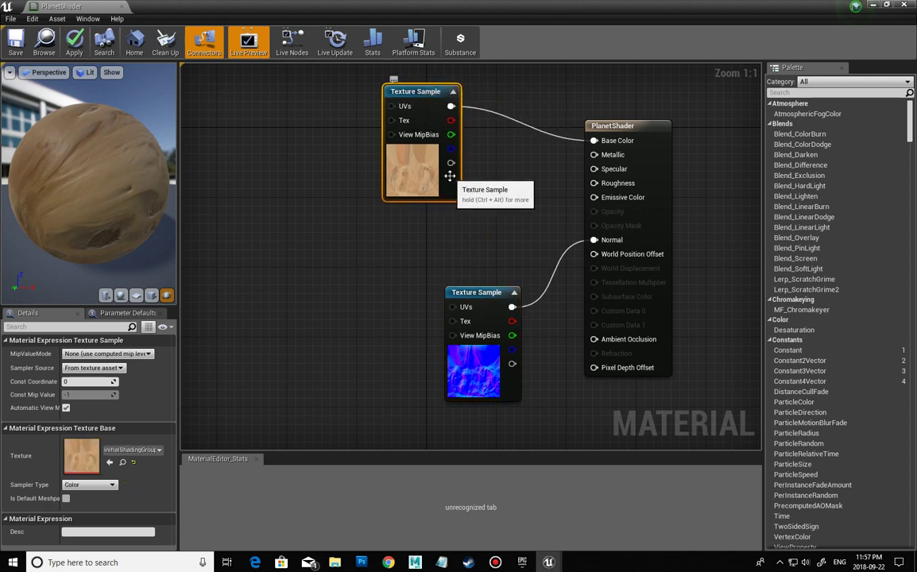
pyautogui.click(499, 207)
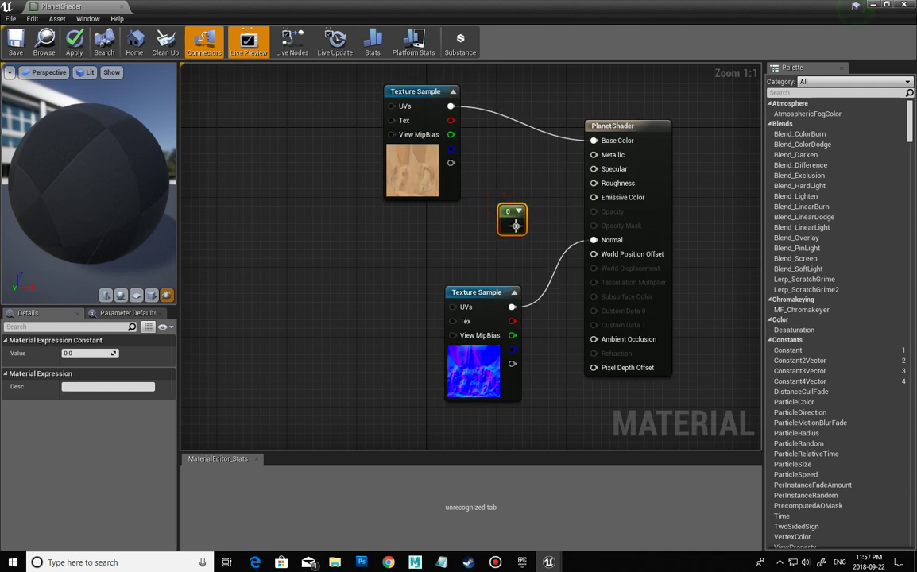
# Connect the 0 Constant to the material's Metallic and Specular inputs and check the planet preview from several angles.
pyautogui.moveTo(517, 228); pyautogui.dragTo(594, 169)
pyautogui.moveTo(525, 220); pyautogui.dragTo(594, 154)
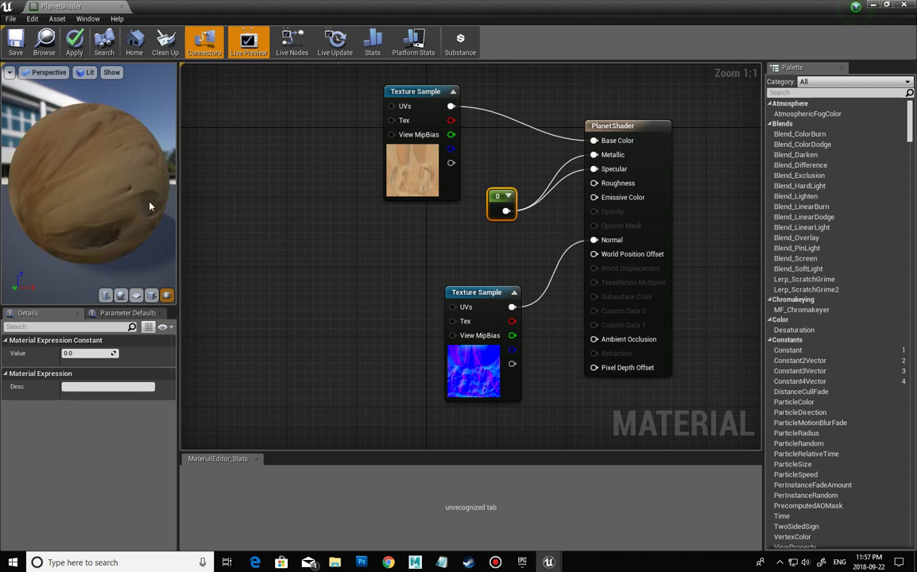
pyautogui.moveTo(78, 156)
pyautogui.mouseDown()
pyautogui.moveTo(78, 207)
pyautogui.moveTo(87, 179)
pyautogui.moveTo(73, 164)
pyautogui.moveTo(45, 173)
pyautogui.mouseUp()
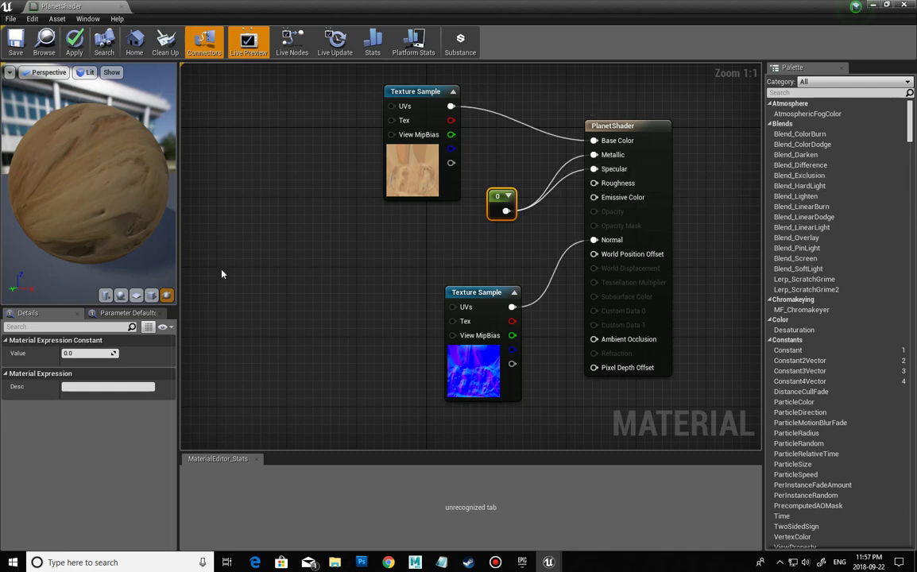
pyautogui.moveTo(119, 205); pyautogui.dragTo(171, 209)
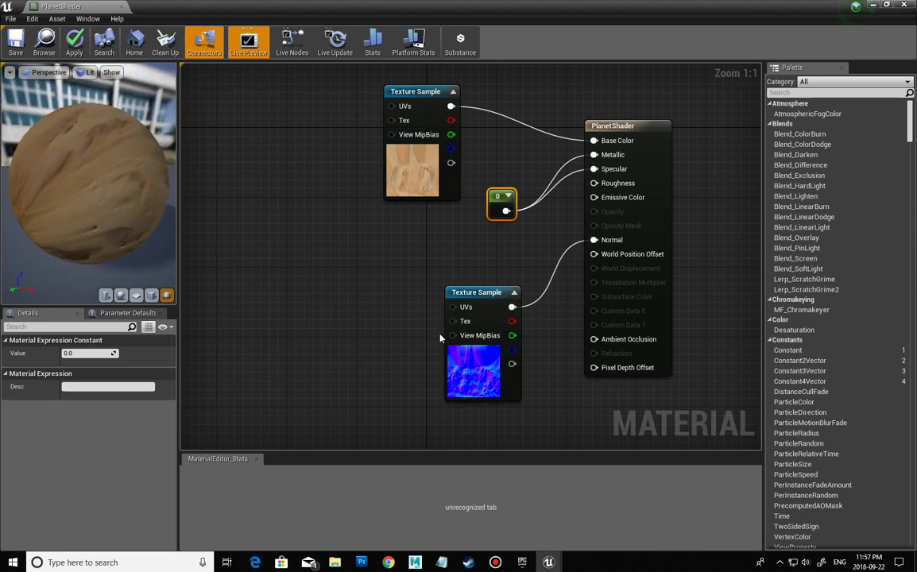
# Place the normal map's Texture Sample beneath the base color sample and examine the preview planet's surface up close.
pyautogui.moveTo(475, 286); pyautogui.dragTo(386, 241)
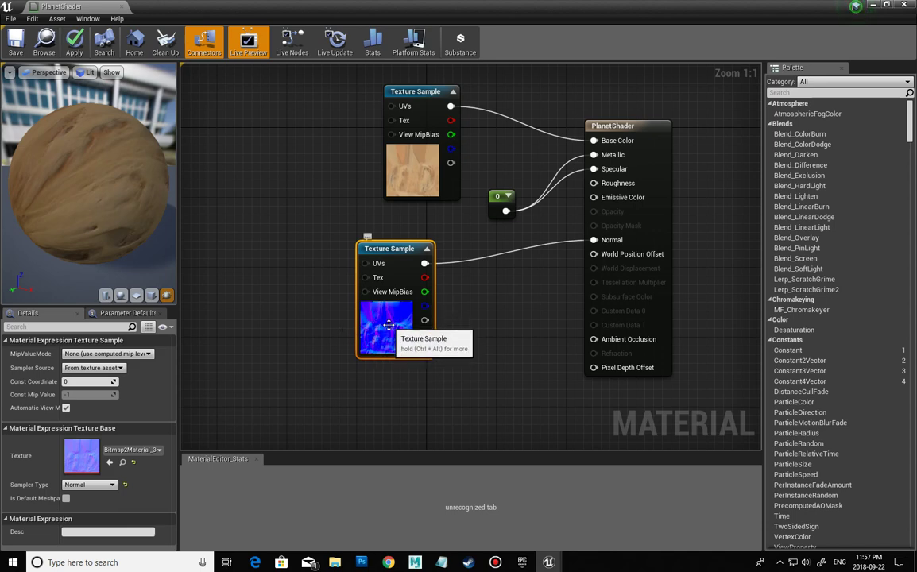
pyautogui.moveTo(93, 205); pyautogui.dragTo(111, 213)
pyautogui.scroll(5, 111, 211)
pyautogui.scroll(-5, 110, 212)
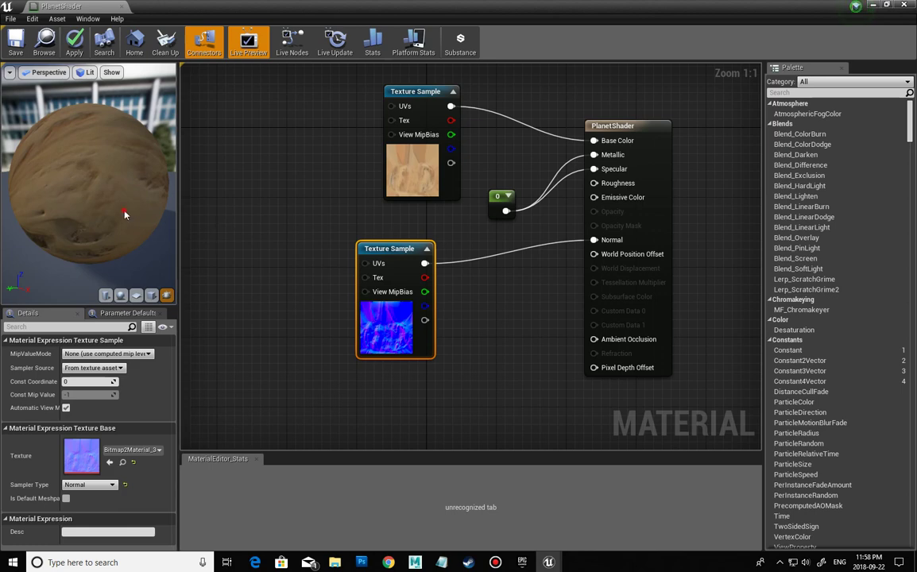
pyautogui.moveTo(124, 215)
pyautogui.mouseDown()
pyautogui.moveTo(102, 210)
pyautogui.moveTo(130, 213)
pyautogui.mouseUp()
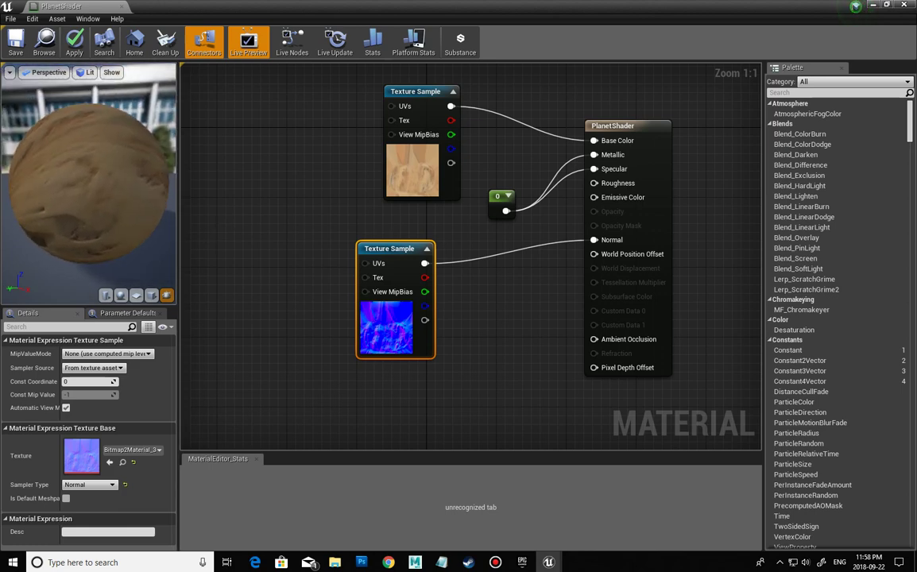
# Add a Fresnel node to the upper part of the graph and move both Texture Sample nodes lower to make room.
pyautogui.rightClick(267, 217)
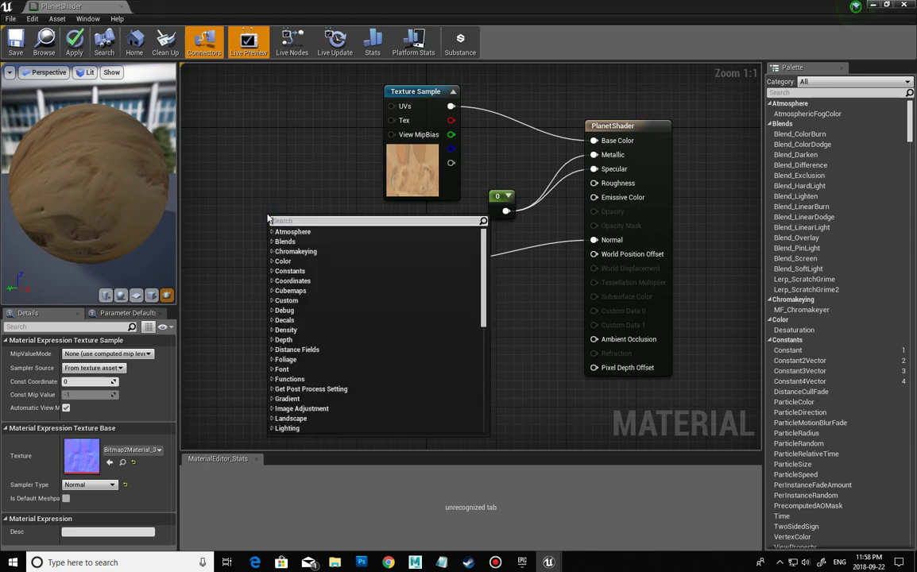
pyautogui.write('fres')
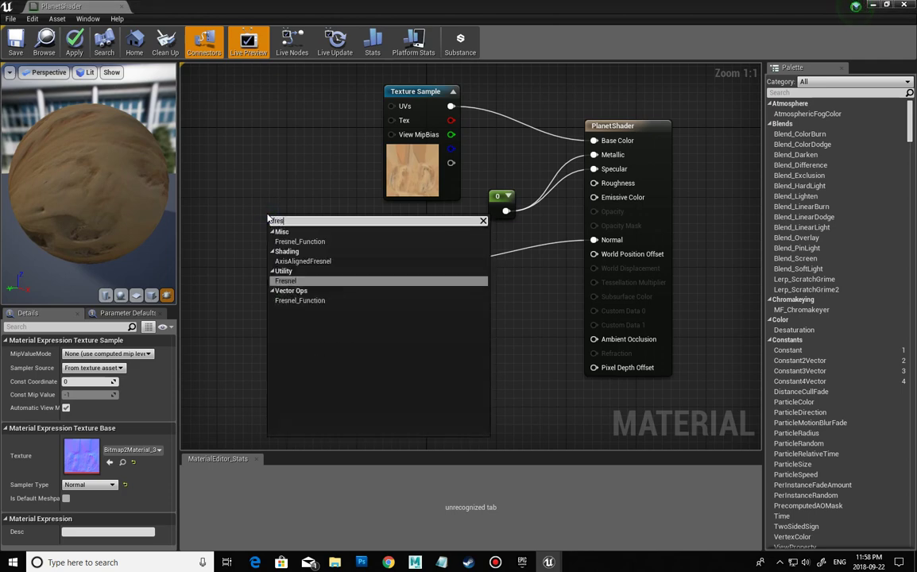
pyautogui.click(298, 282)
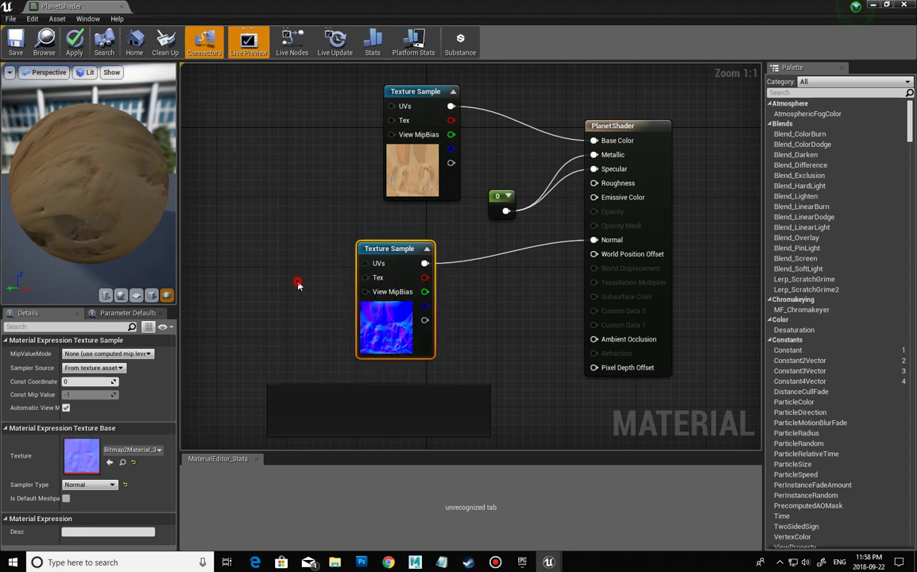
pyautogui.moveTo(314, 216); pyautogui.dragTo(255, 130)
pyautogui.moveTo(408, 272); pyautogui.dragTo(479, 377)
pyautogui.moveTo(440, 113); pyautogui.dragTo(317, 269)
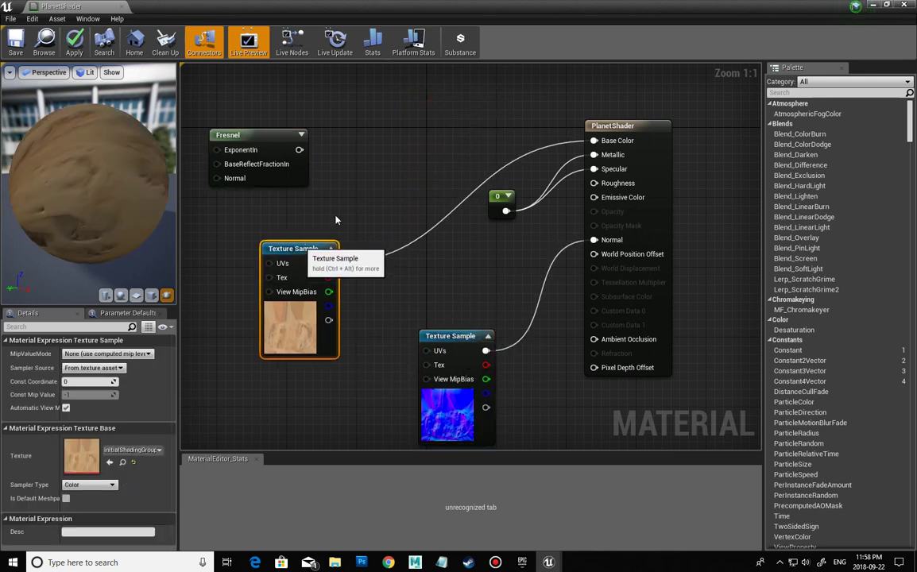
# Add an Add node above the Constant and place a Constant3Vector node between it and the Fresnel.
pyautogui.click(411, 127)
pyautogui.moveTo(434, 132); pyautogui.dragTo(461, 118)
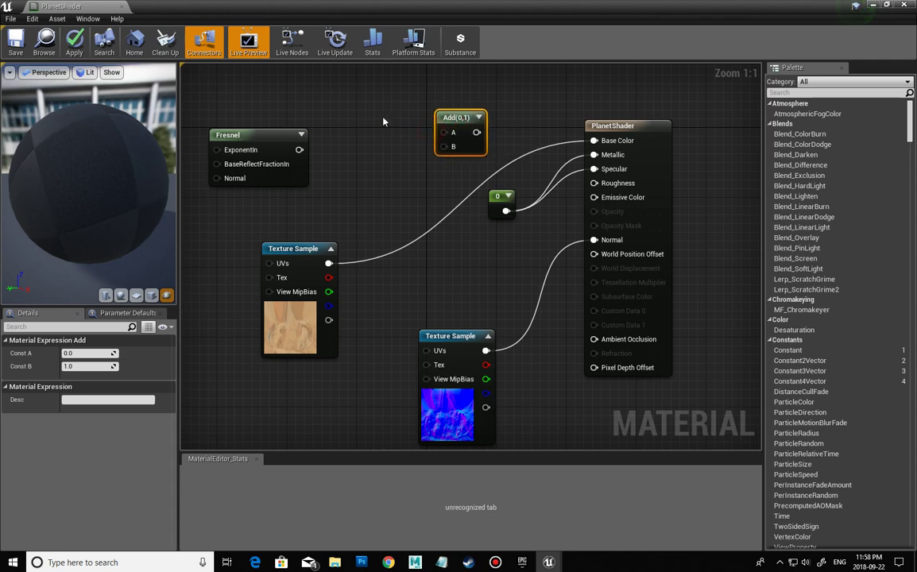
pyautogui.click(381, 118)
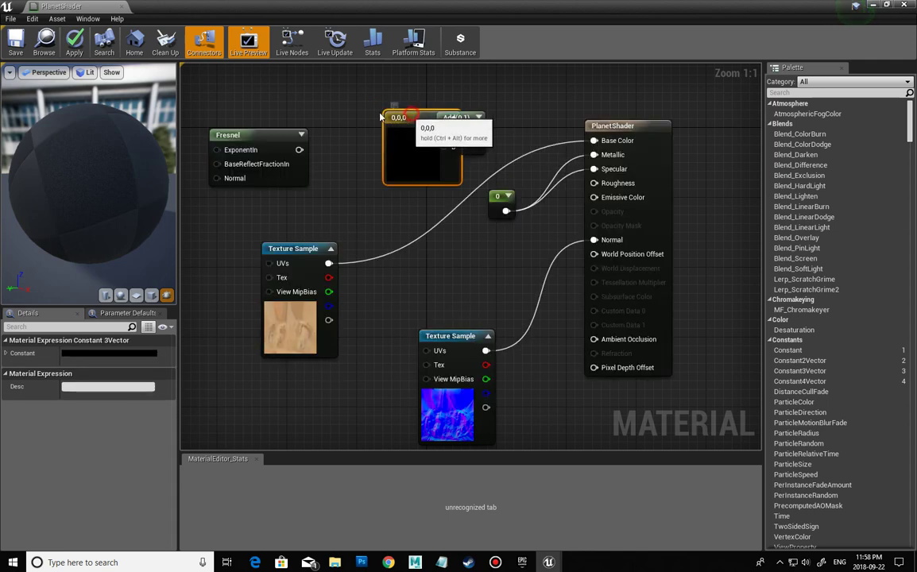
pyautogui.moveTo(381, 118); pyautogui.dragTo(330, 92)
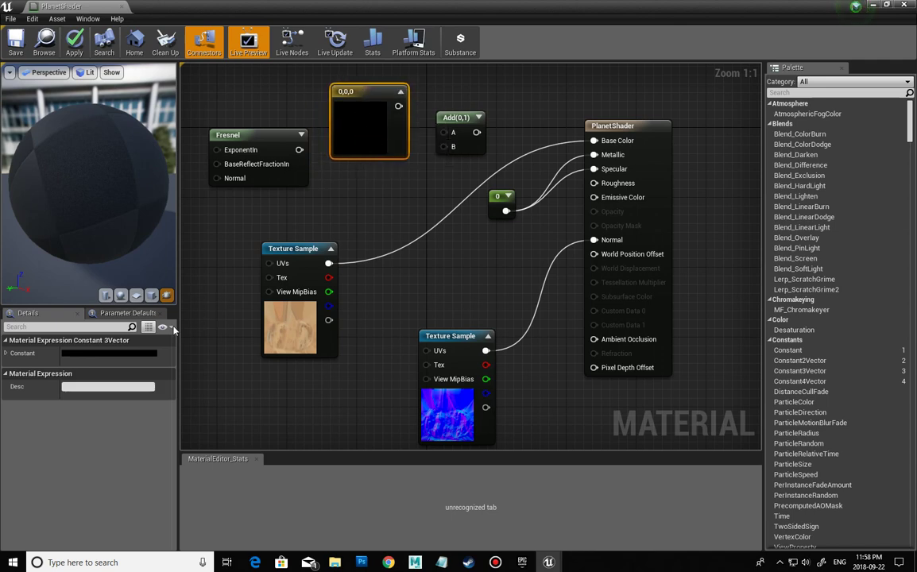
# Set the Constant3Vector to light cyan (R 0.557292, G 0.947428, B 1.0) and move it higher, clear of the Add node.
pyautogui.click(86, 353)
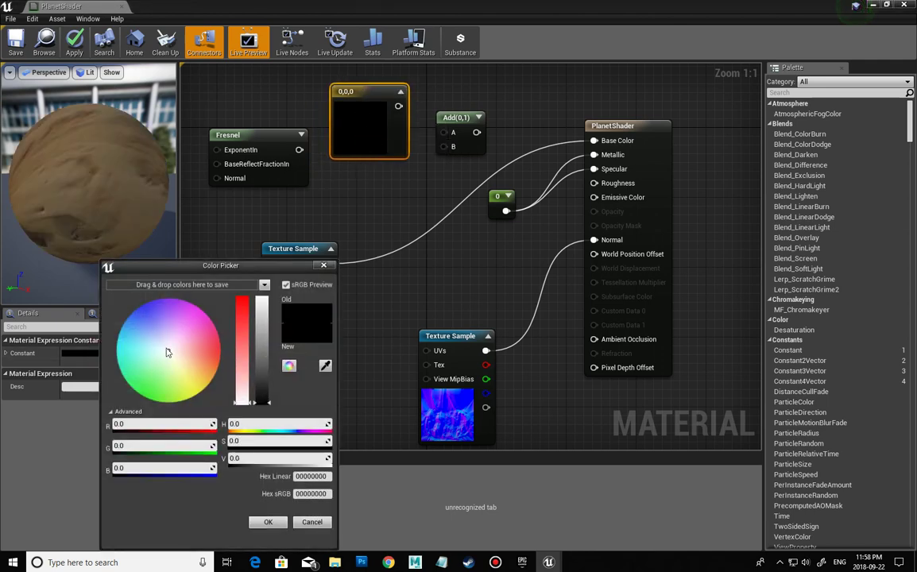
pyautogui.moveTo(167, 349); pyautogui.dragTo(151, 348)
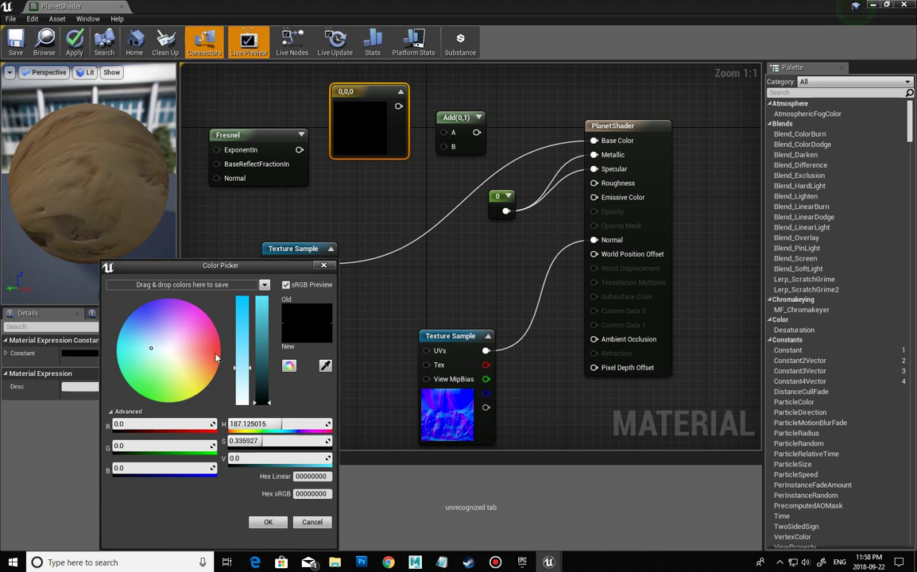
pyautogui.moveTo(261, 305); pyautogui.dragTo(270, 278)
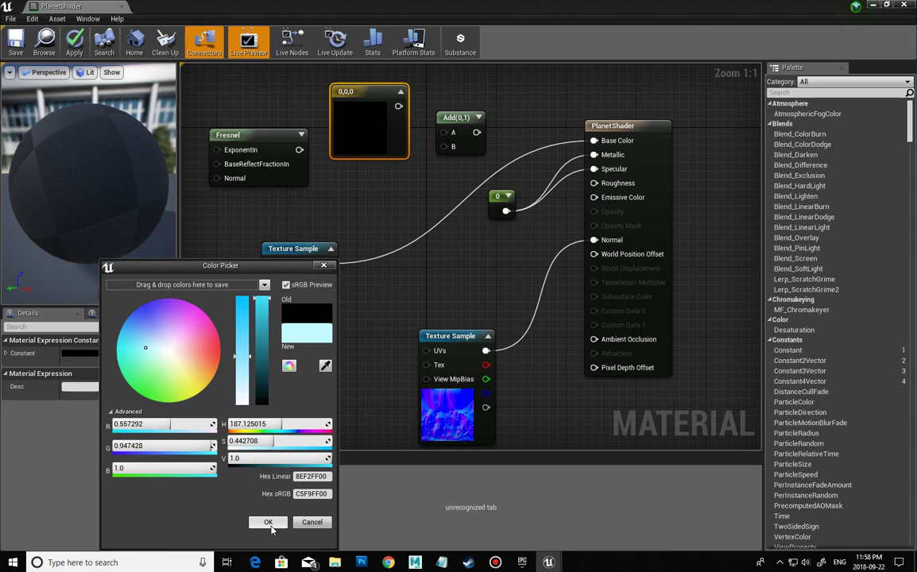
pyautogui.click(269, 522)
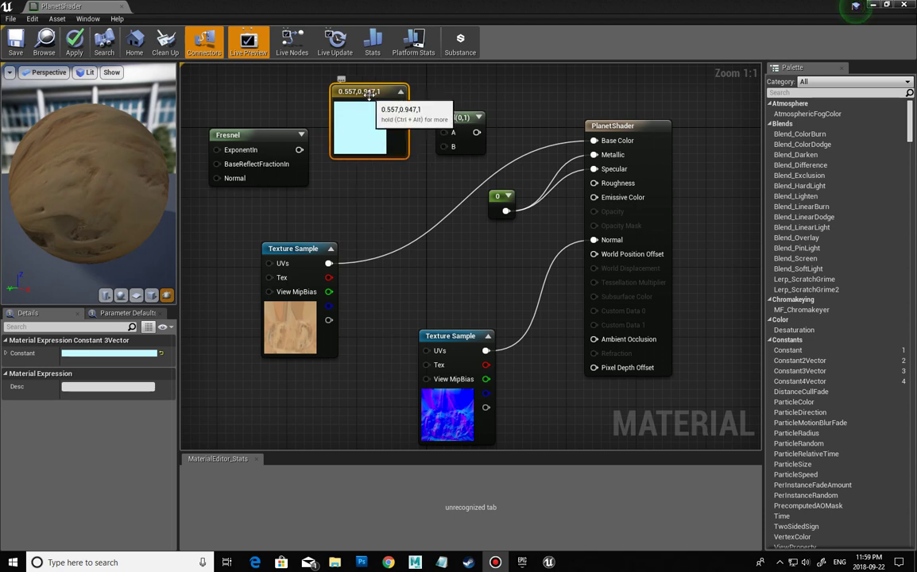
pyautogui.moveTo(368, 93)
pyautogui.mouseDown()
pyautogui.moveTo(368, 77)
pyautogui.moveTo(359, 89)
pyautogui.mouseUp()
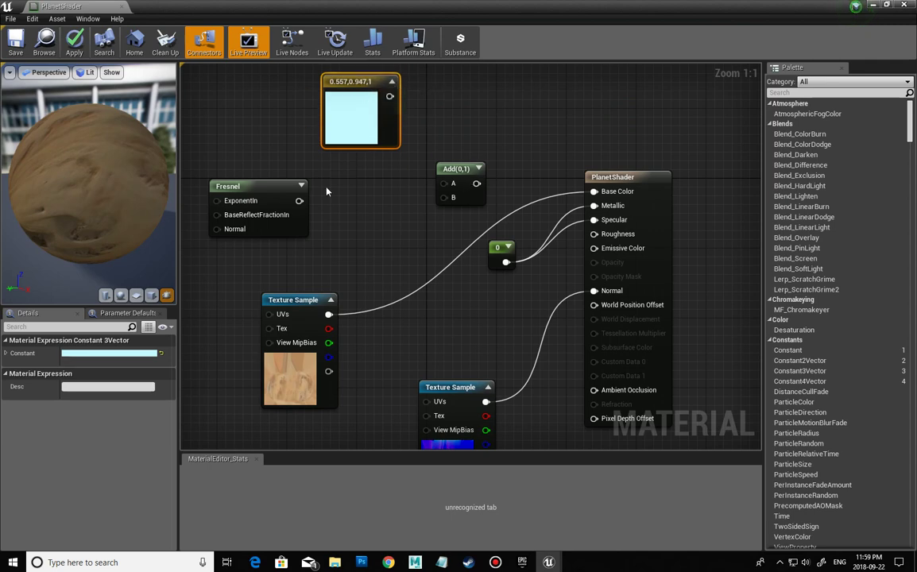
# Connect the light cyan color to the Add node's A input and the Fresnel to its B input, repositioning the Fresnel.
pyautogui.moveTo(258, 189); pyautogui.dragTo(443, 197)
pyautogui.moveTo(390, 96); pyautogui.dragTo(447, 192)
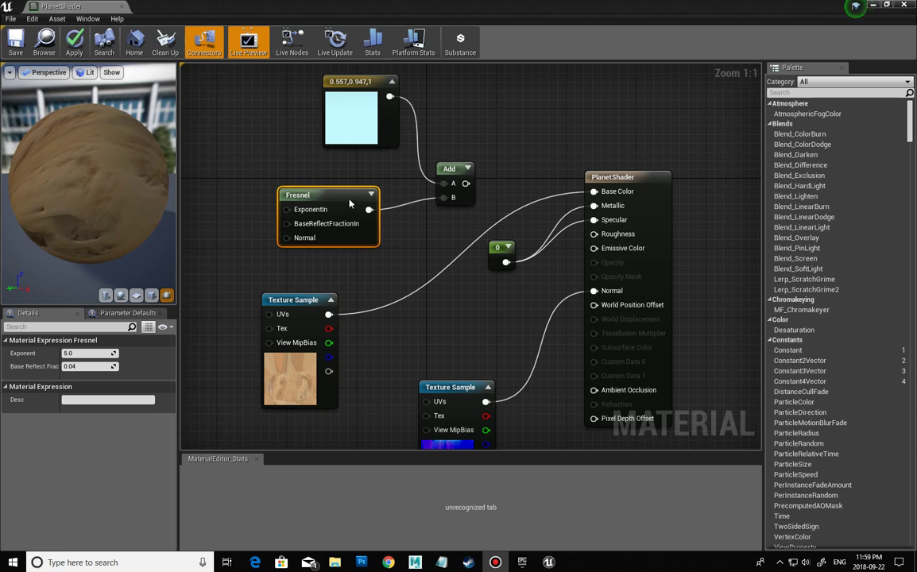
pyautogui.moveTo(350, 203); pyautogui.dragTo(314, 177)
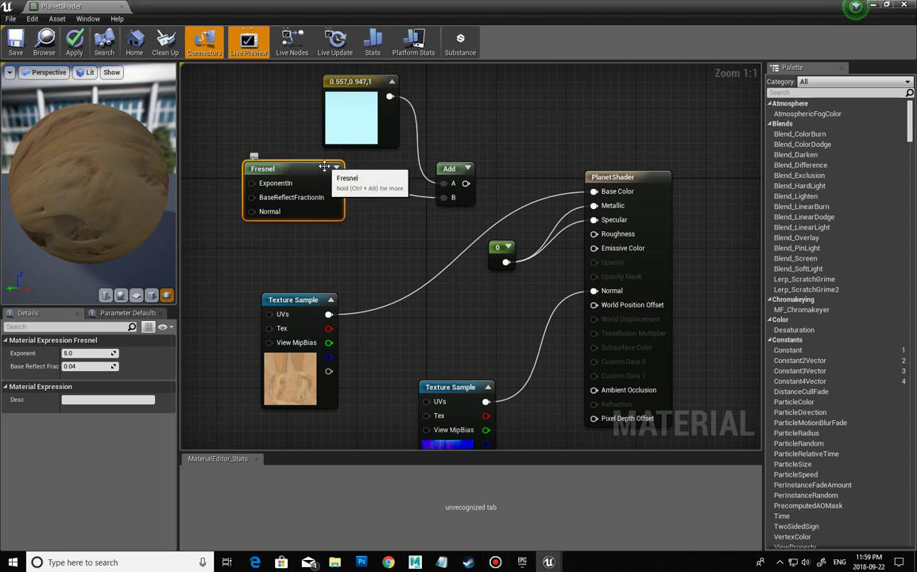
# Add a Multiply node and connect the light cyan color to its A input and the Fresnel to its B input.
pyautogui.press('m')
pyautogui.click(469, 123)
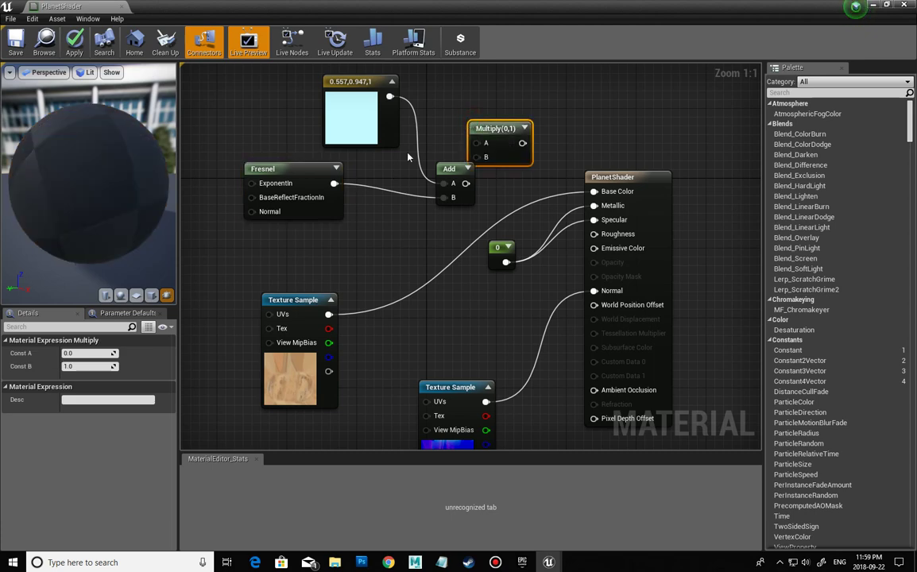
pyautogui.moveTo(389, 96); pyautogui.dragTo(476, 143)
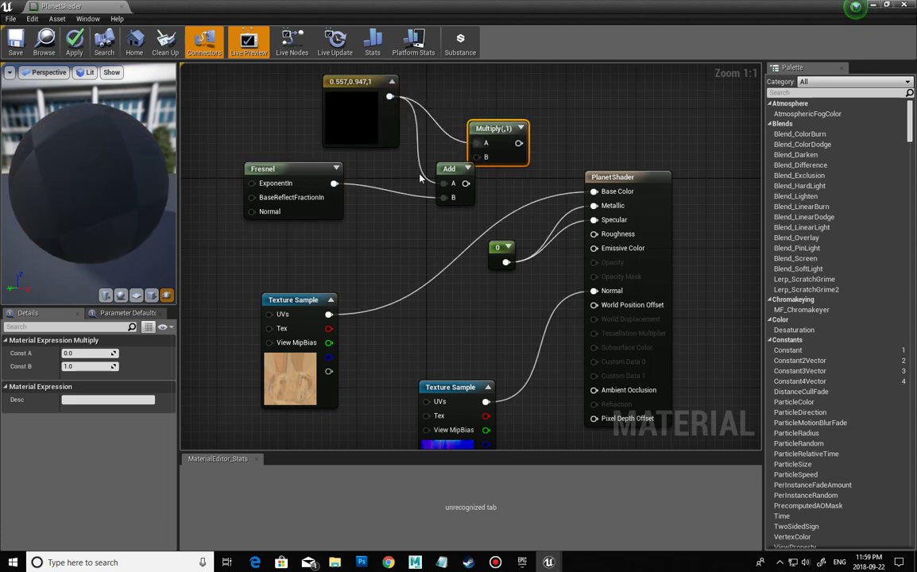
pyautogui.moveTo(335, 184); pyautogui.dragTo(445, 188)
# Feed the Multiply result and the base color texture into the Add node, align both nodes, and connect Add to Base Color.
pyautogui.moveTo(329, 314); pyautogui.dragTo(545, 135)
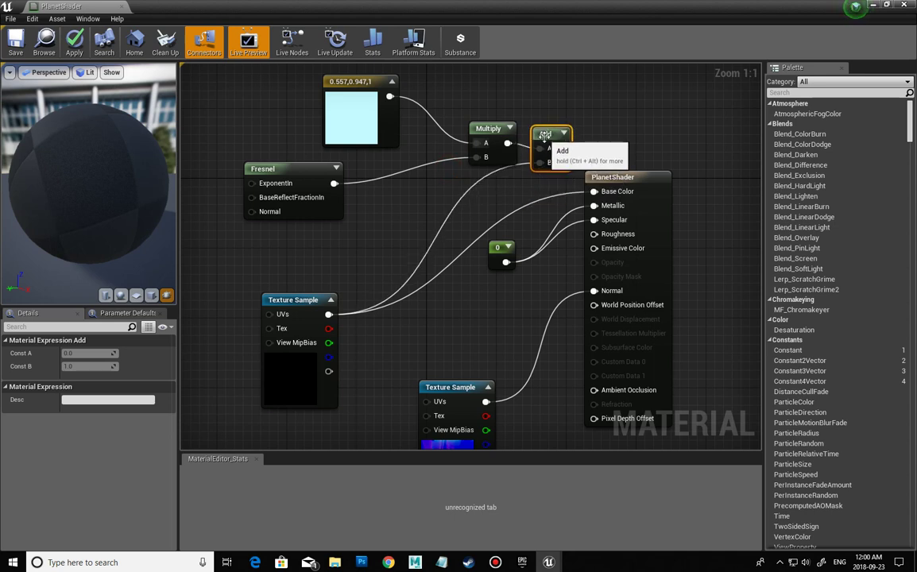
pyautogui.moveTo(487, 129); pyautogui.dragTo(445, 134)
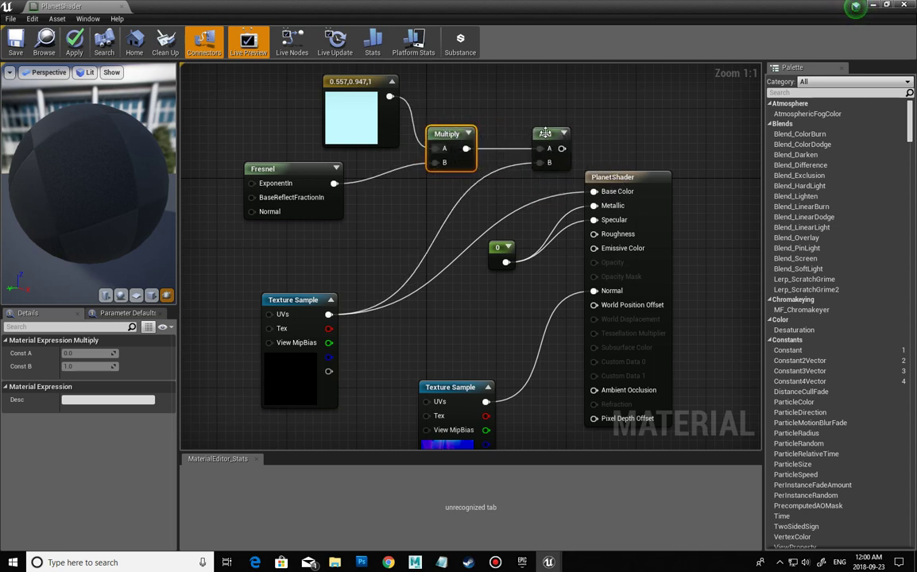
pyautogui.moveTo(545, 133); pyautogui.dragTo(535, 133)
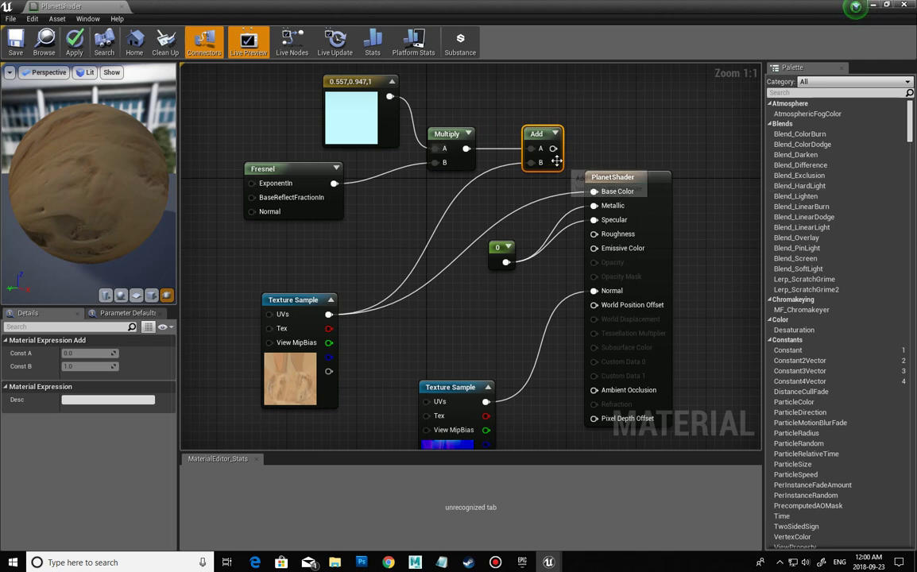
pyautogui.moveTo(553, 149); pyautogui.dragTo(596, 193)
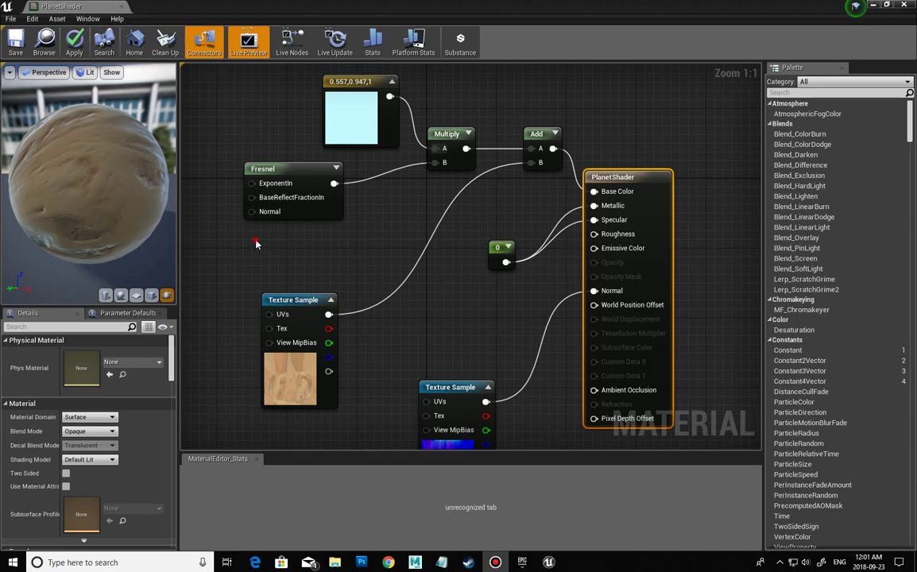
# Add a second Constant3Vector beside the Fresnel and connect it to the Fresnel's Normal input.
pyautogui.click(279, 248)
pyautogui.click(279, 257)
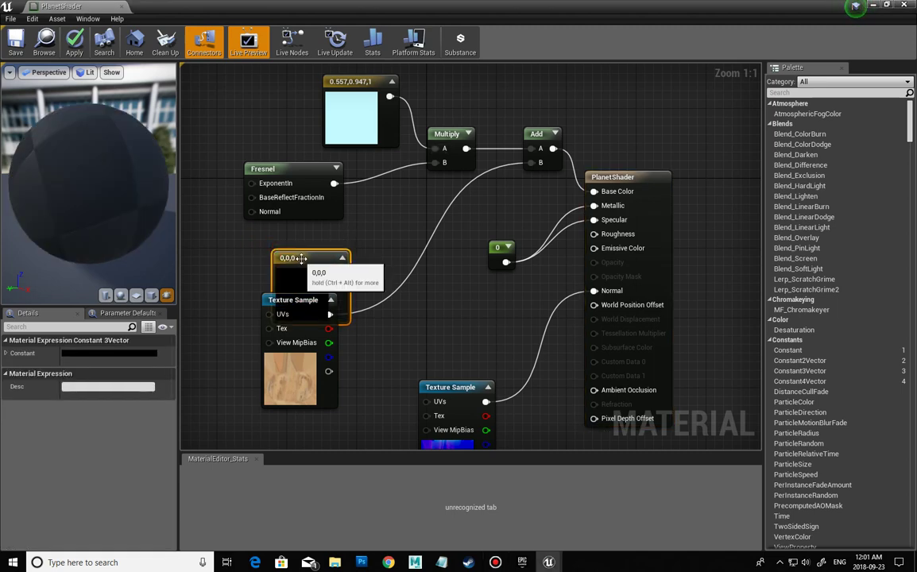
pyautogui.moveTo(279, 257); pyautogui.dragTo(275, 211)
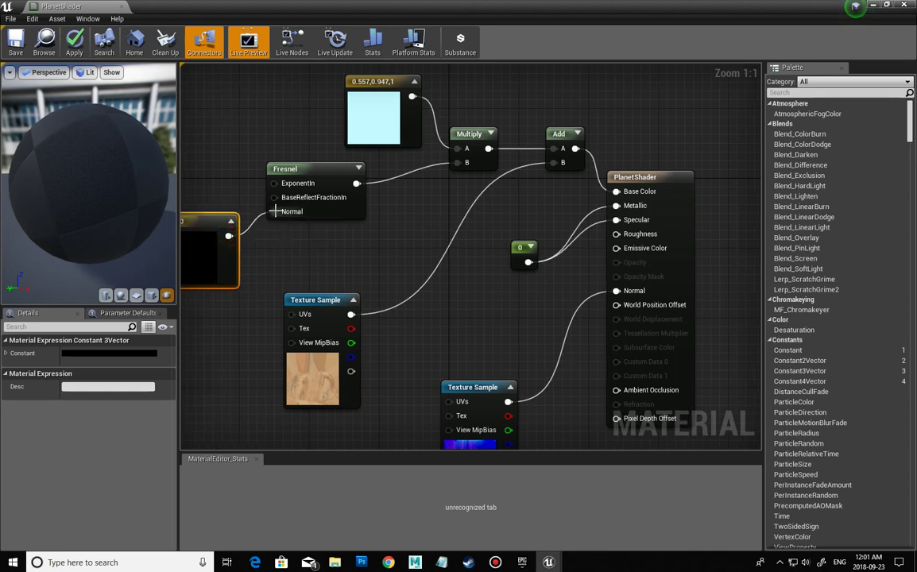
pyautogui.moveTo(203, 216); pyautogui.dragTo(213, 190)
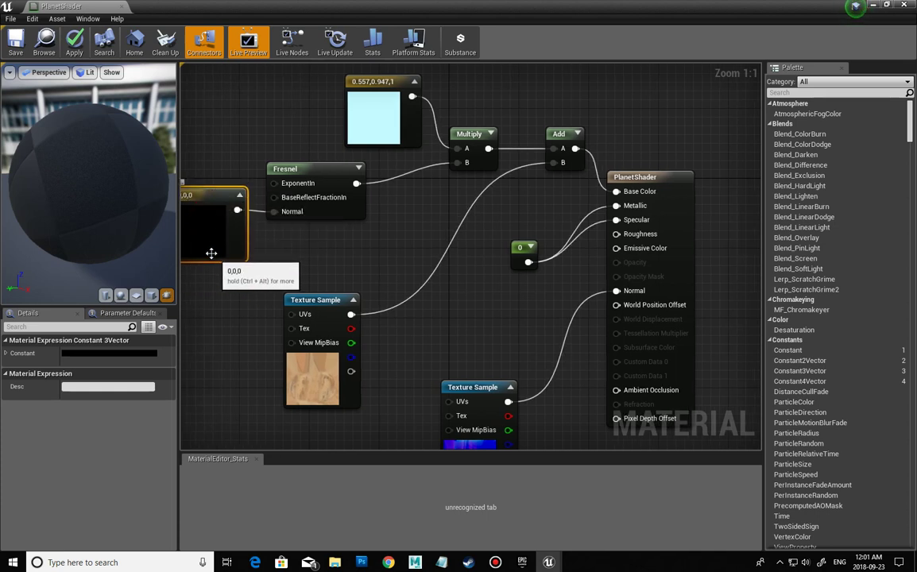
# Set the second Constant3Vector to pure blue with R 0, G 0 and B 1.
pyautogui.click(121, 354)
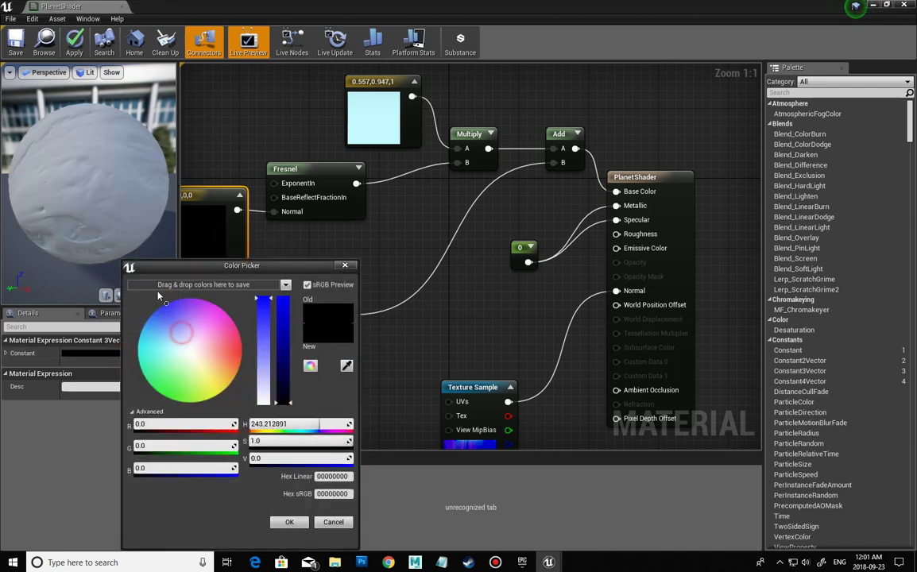
pyautogui.moveTo(158, 296); pyautogui.dragTo(150, 296)
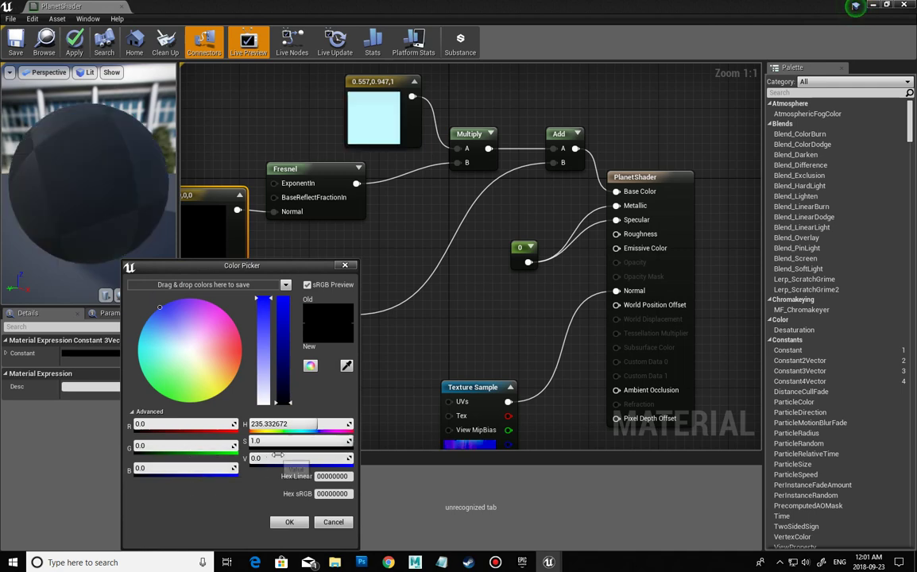
pyautogui.click(189, 469)
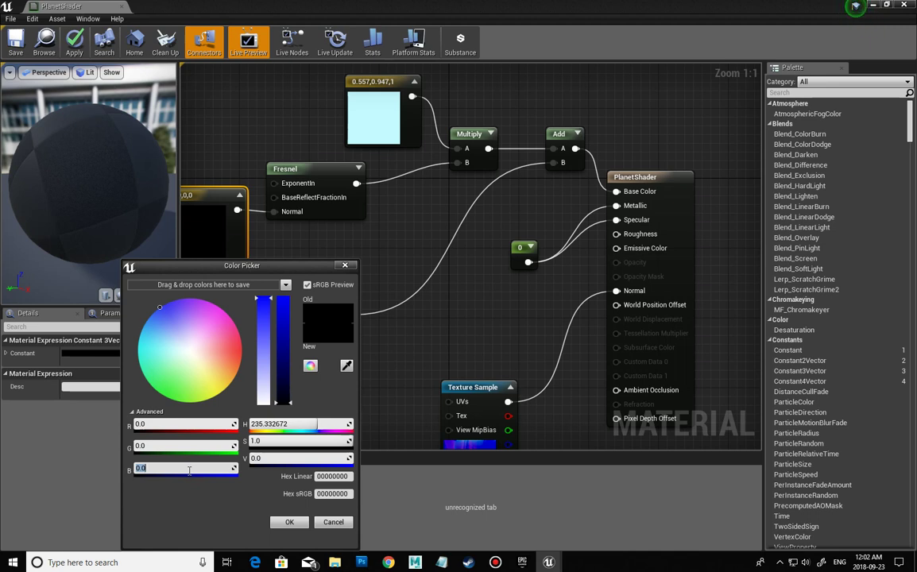
pyautogui.write('1')
pyautogui.press('Return')
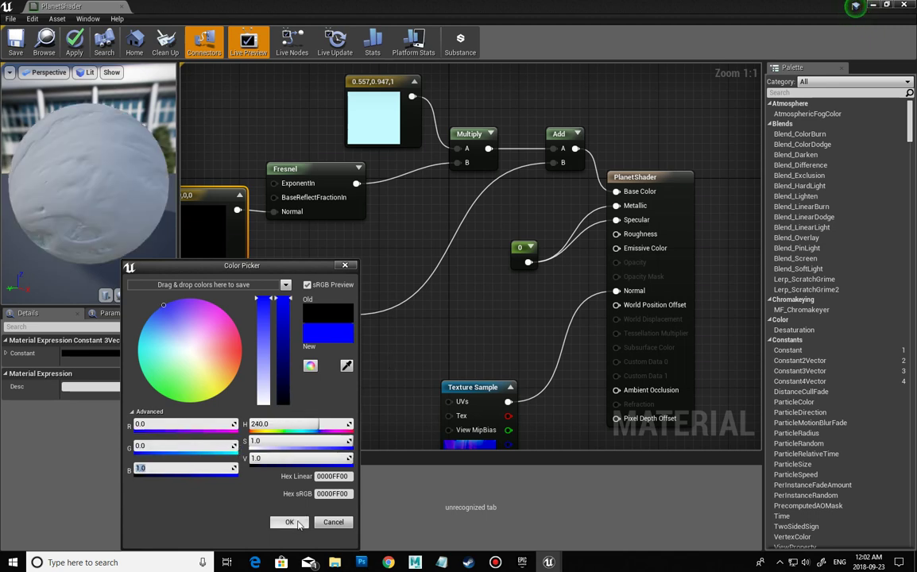
pyautogui.click(298, 524)
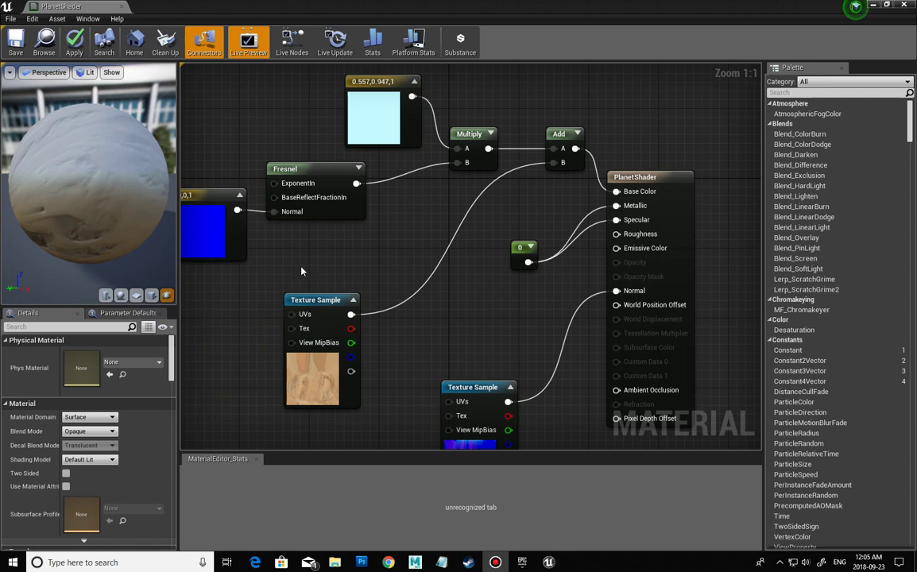
# Delete the blue Constant3Vector node feeding the Fresnel's Normal input.
pyautogui.click(215, 197)
pyautogui.press('Delete')
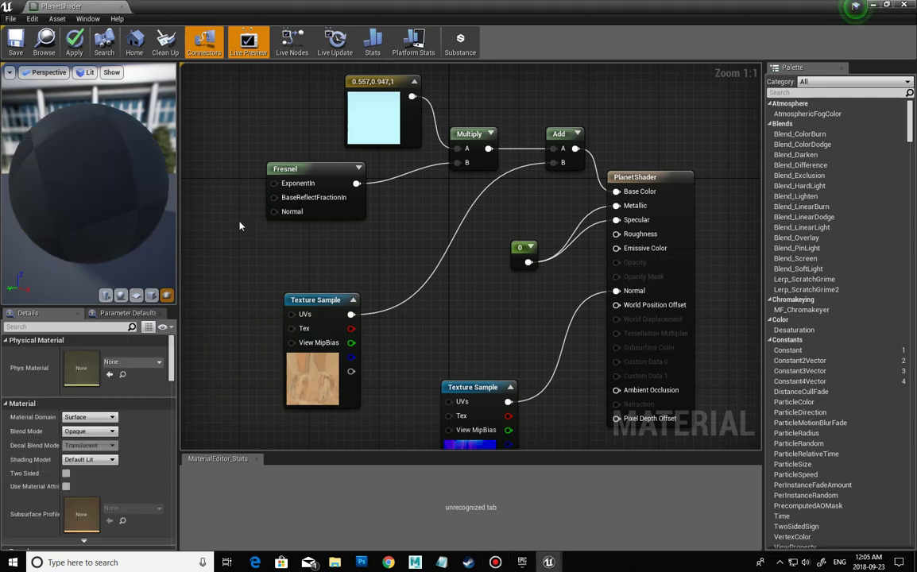
# Add a VertexNormalWS node, connect it to the Fresnel's Normal input, and save the material.
pyautogui.rightClick(249, 231)
pyautogui.write('ws')
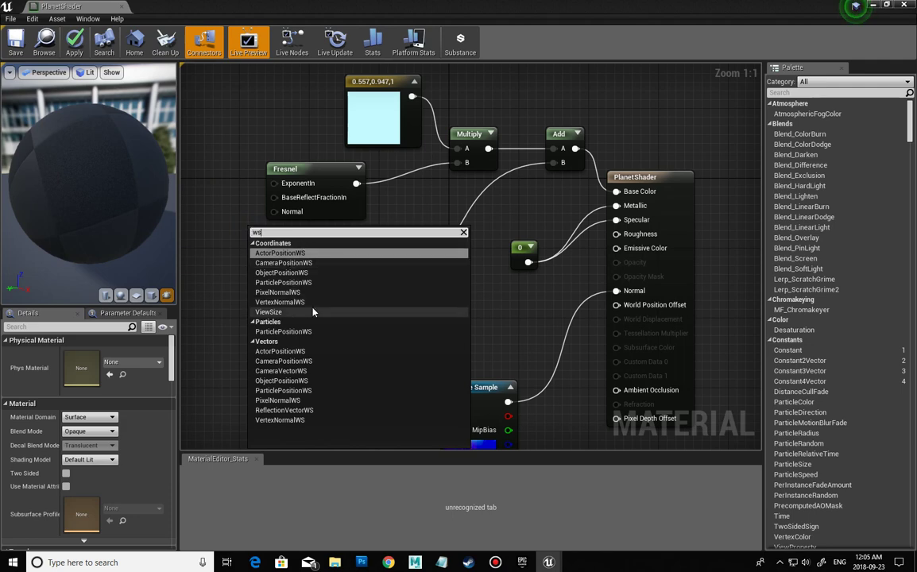
pyautogui.click(286, 302)
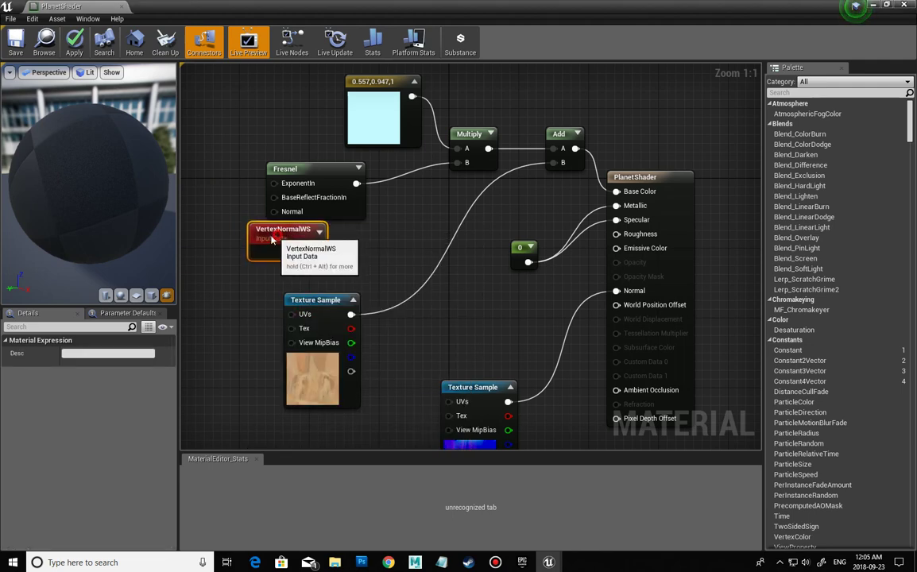
pyautogui.moveTo(312, 258); pyautogui.dragTo(274, 212)
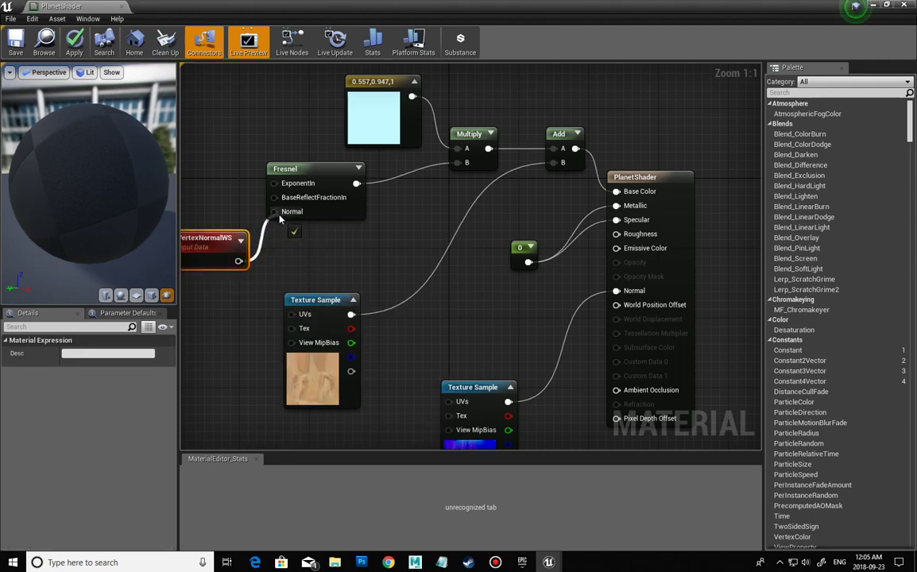
pyautogui.click(495, 563)
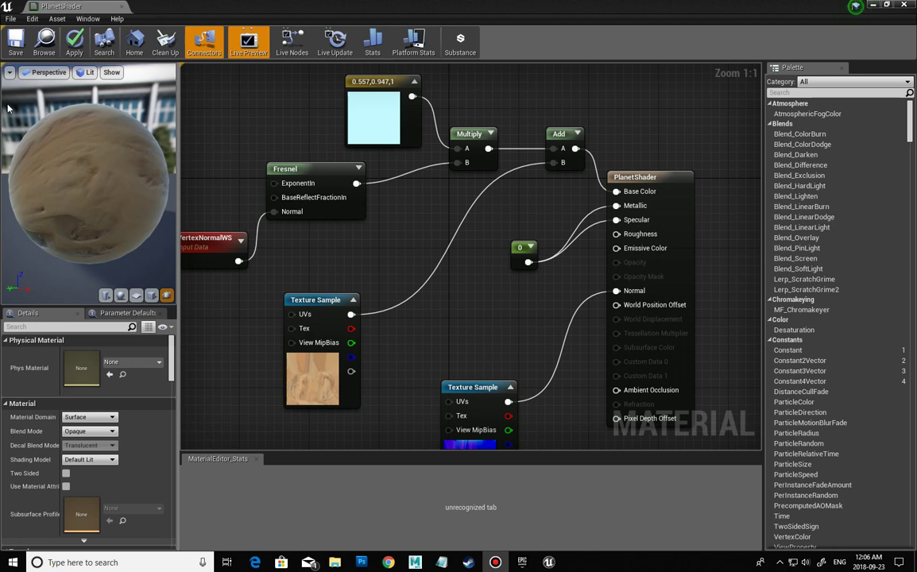
pyautogui.click(14, 43)
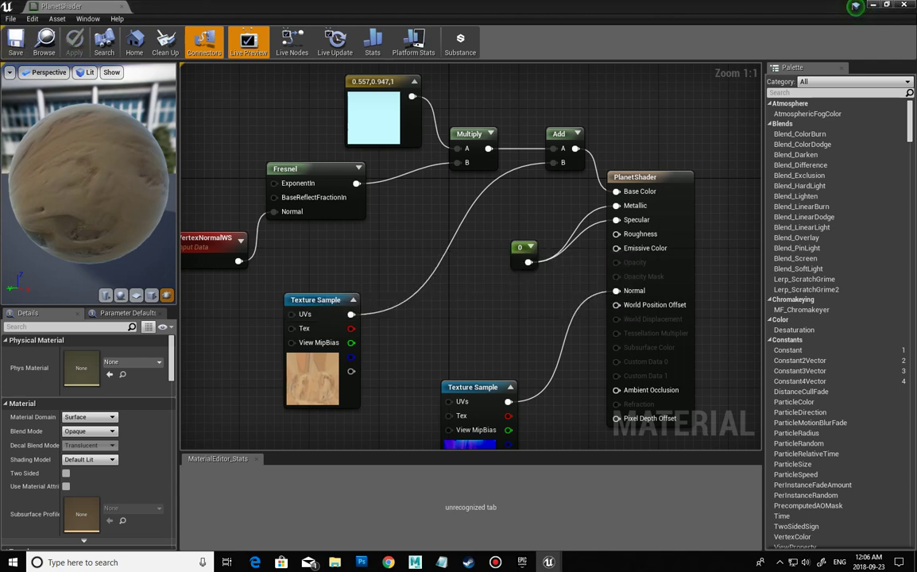
# Move the PlanetShader editor window clear of the level viewport to examine the planet in the scene, and minimize the editor.
pyautogui.click(872, 4)
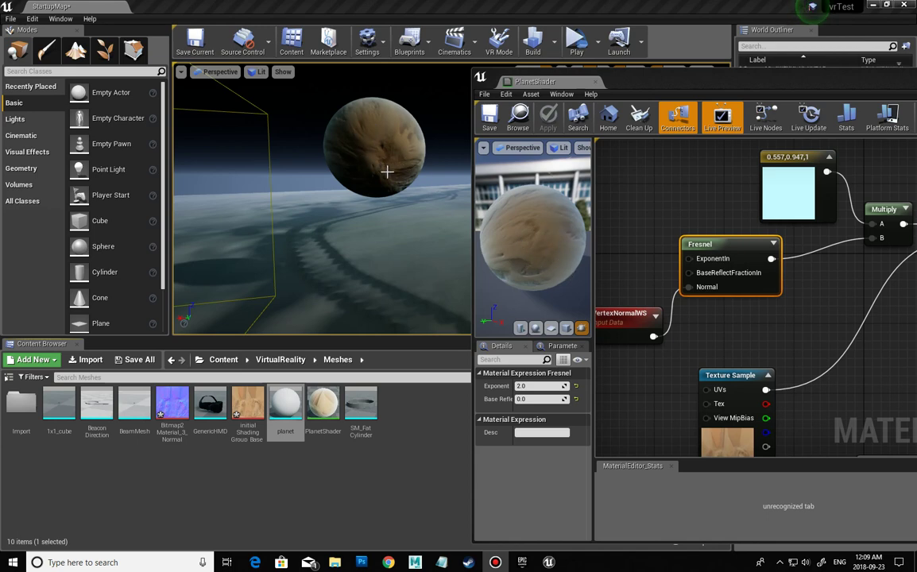
pyautogui.moveTo(667, 85); pyautogui.dragTo(721, 74)
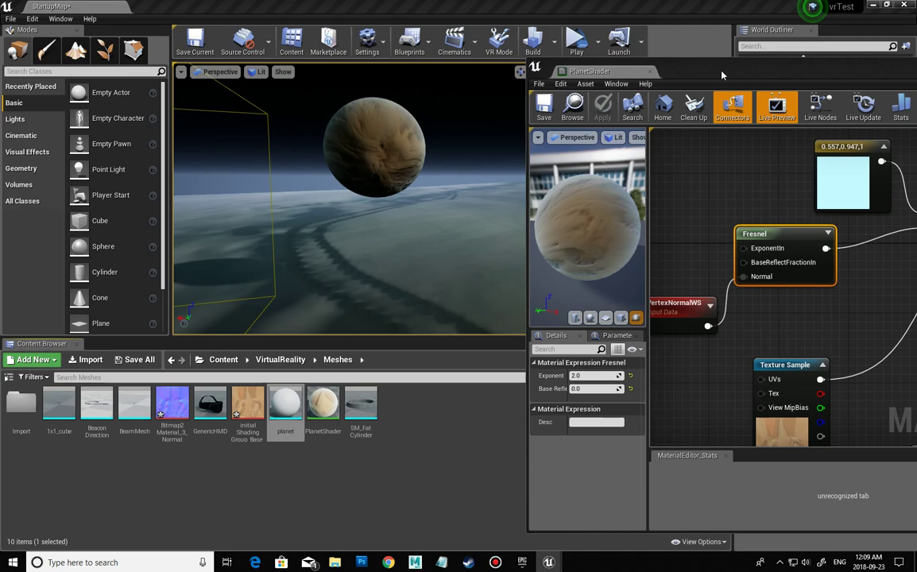
pyautogui.moveTo(722, 72); pyautogui.dragTo(720, 72)
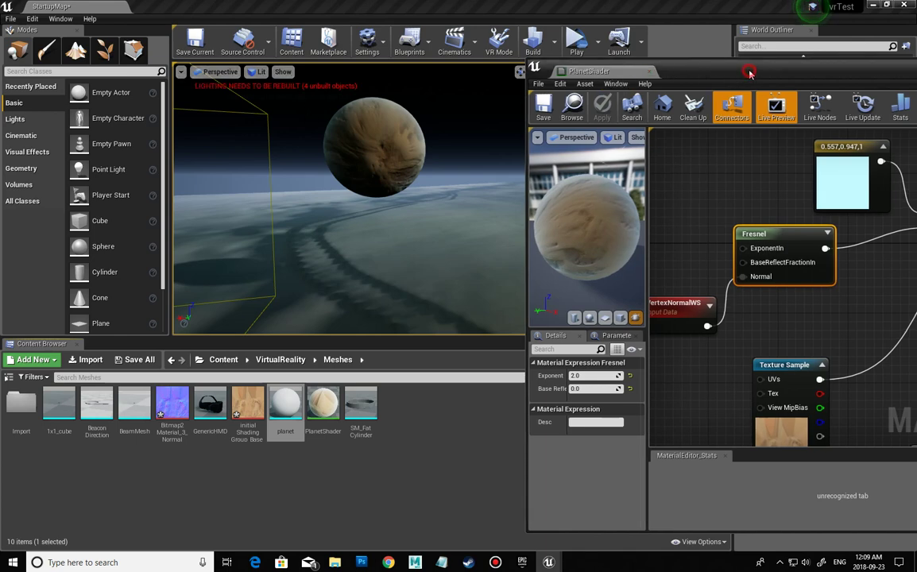
pyautogui.moveTo(673, 64); pyautogui.dragTo(645, 64)
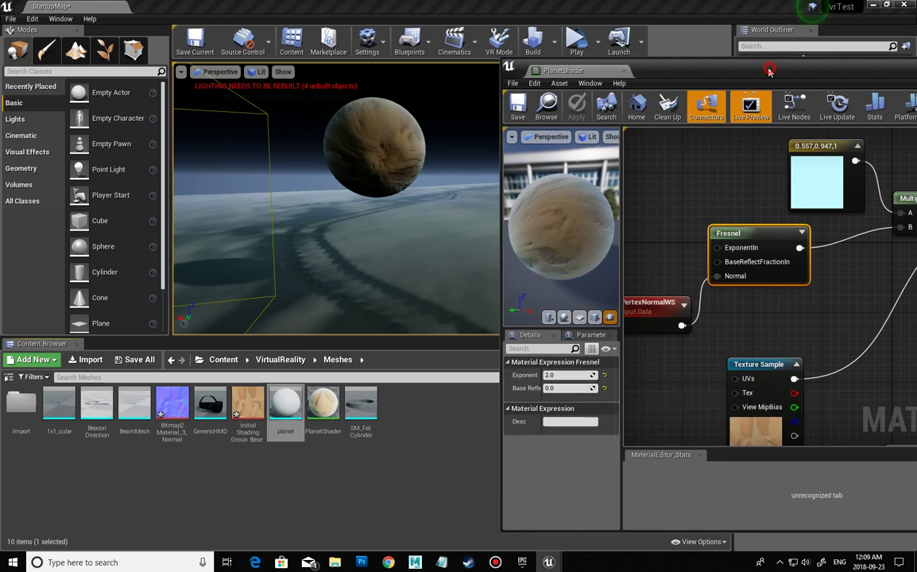
pyautogui.moveTo(763, 74); pyautogui.dragTo(452, 55)
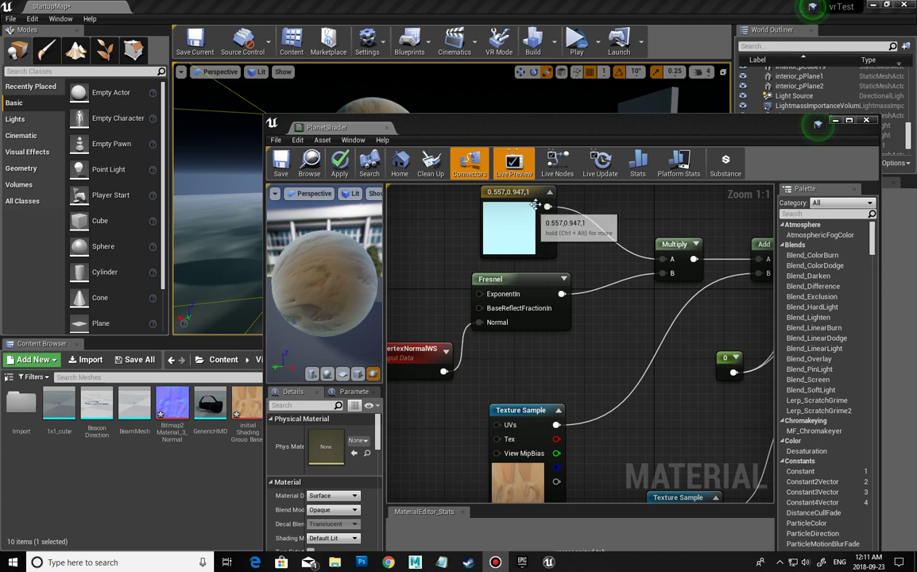
pyautogui.moveTo(465, 121); pyautogui.dragTo(477, 238)
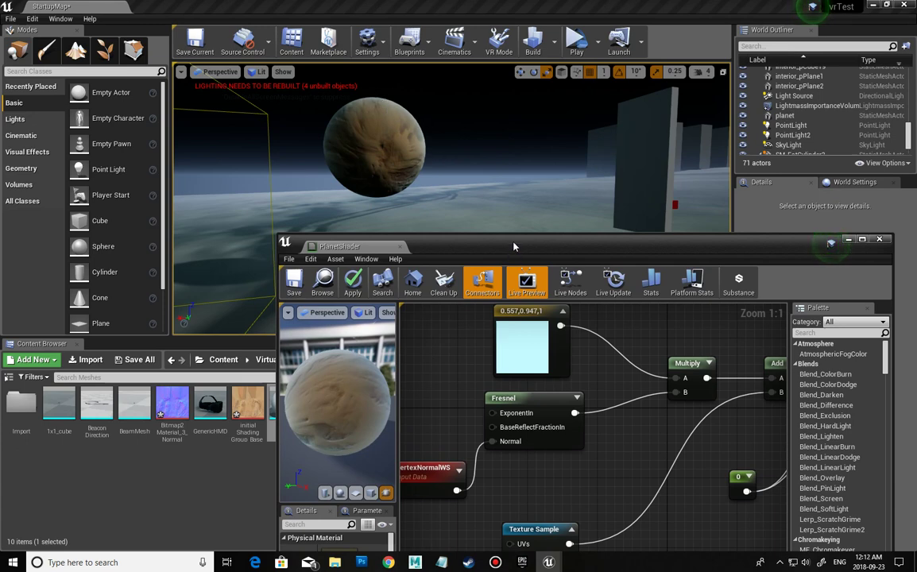
pyautogui.moveTo(513, 247); pyautogui.dragTo(530, 236)
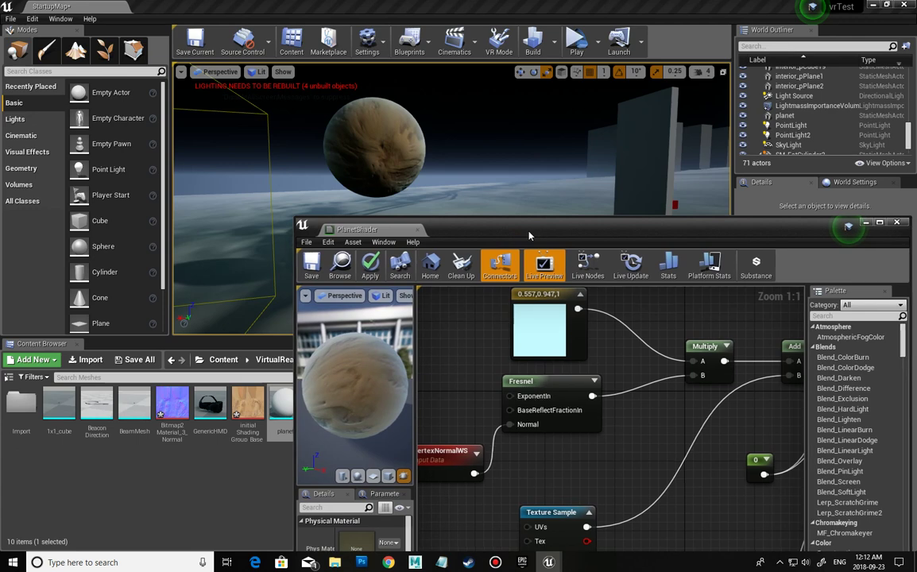
pyautogui.moveTo(529, 235); pyautogui.dragTo(524, 237)
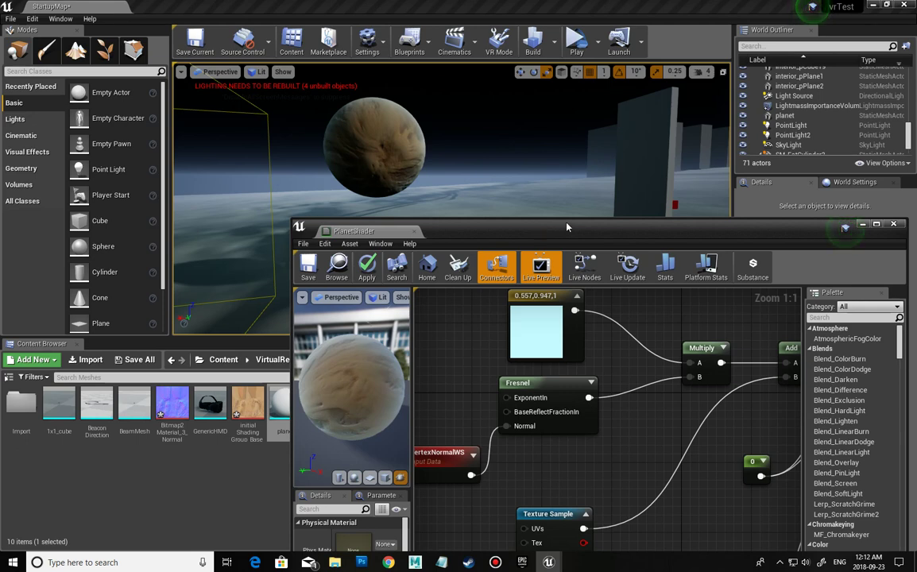
pyautogui.moveTo(741, 238); pyautogui.dragTo(639, 248)
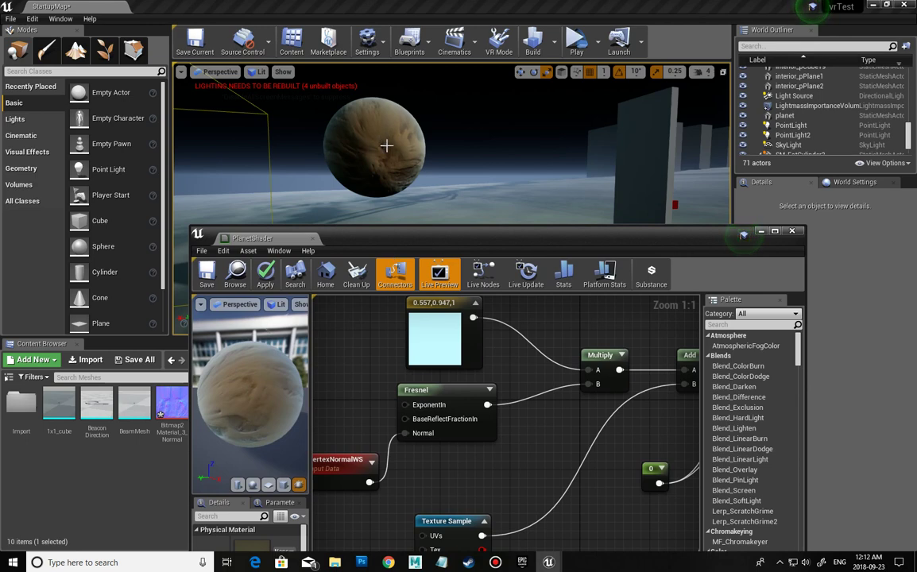
pyautogui.click(760, 234)
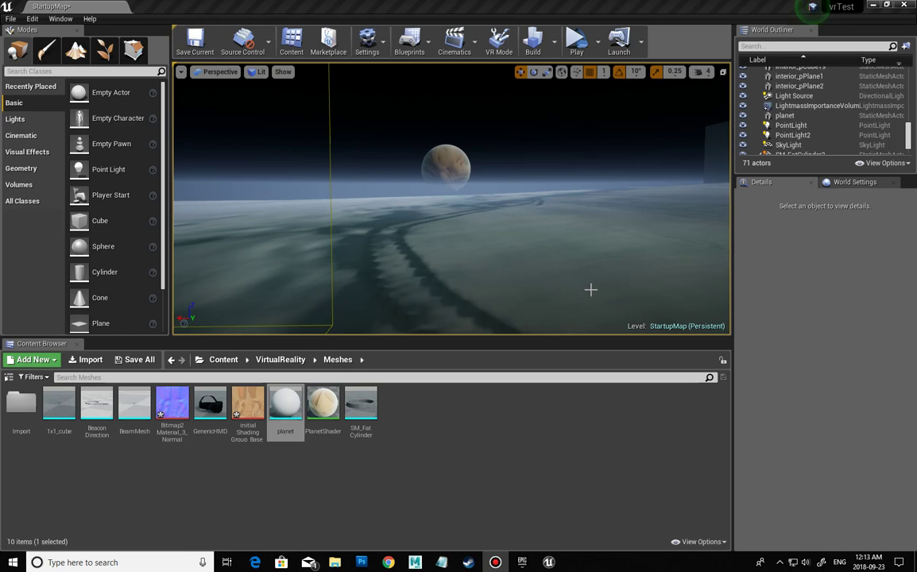
# Raise the planet mesh slightly higher above the horizon in the level and check it from the terrain.
pyautogui.click(462, 164)
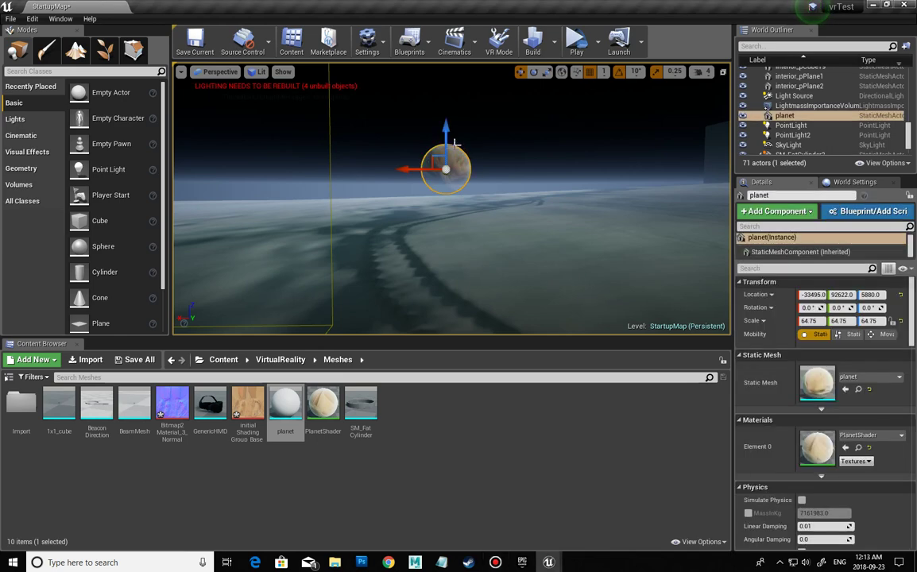
pyautogui.moveTo(446, 127)
pyautogui.mouseDown()
pyautogui.moveTo(446, 95)
pyautogui.moveTo(443, 115)
pyautogui.mouseUp()
pyautogui.click(528, 143)
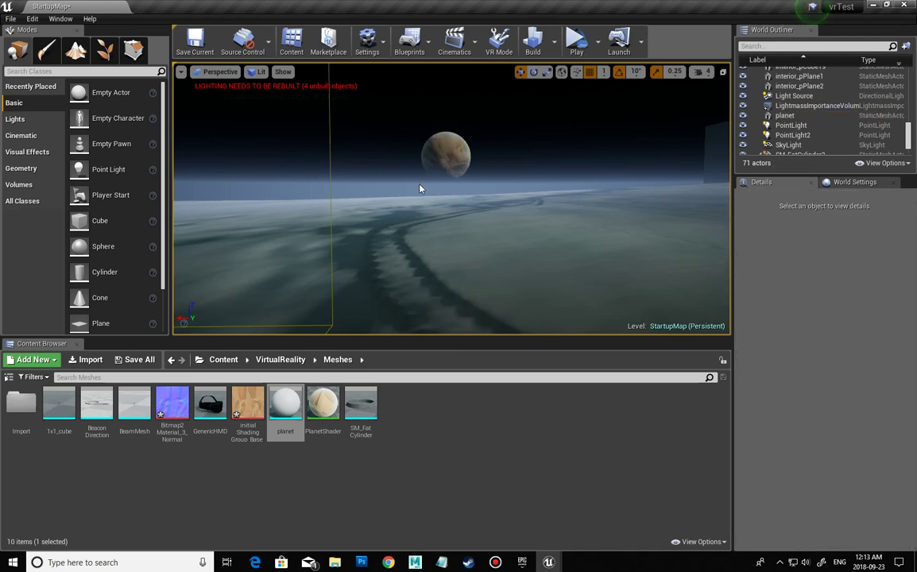
pyautogui.moveTo(419, 192); pyautogui.dragTo(441, 172, button='right')
pyautogui.press('q')
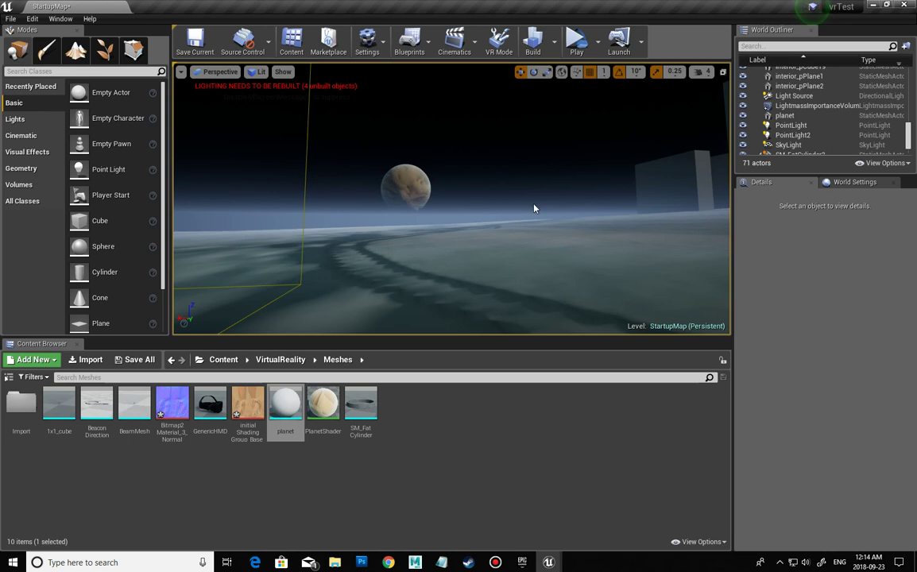
pyautogui.moveTo(522, 205); pyautogui.dragTo(543, 211, button='right')
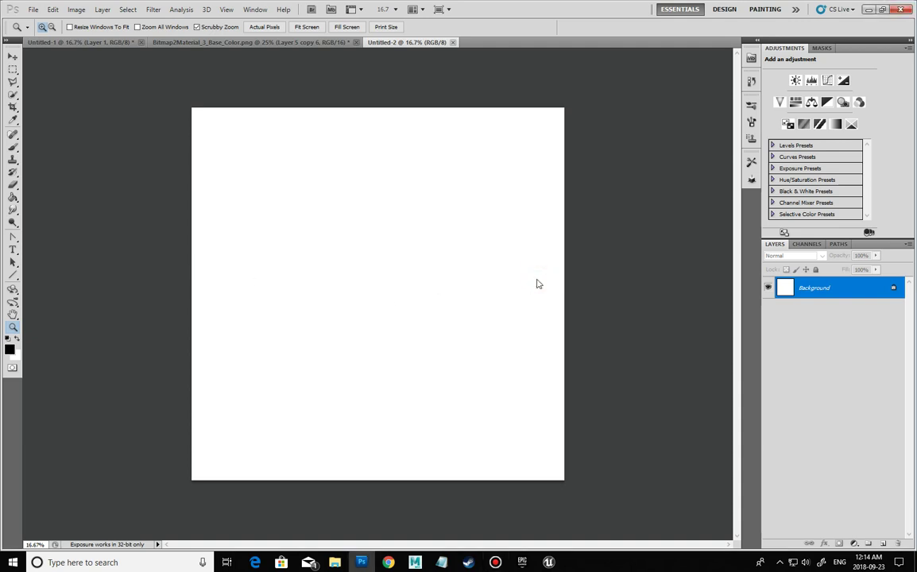
# Switch to Photoshop, fill the blank Untitled-2 background with black, and add 65.97% Gaussian monochromatic noise.
pyautogui.hotkey('alt', 'BackSpace')
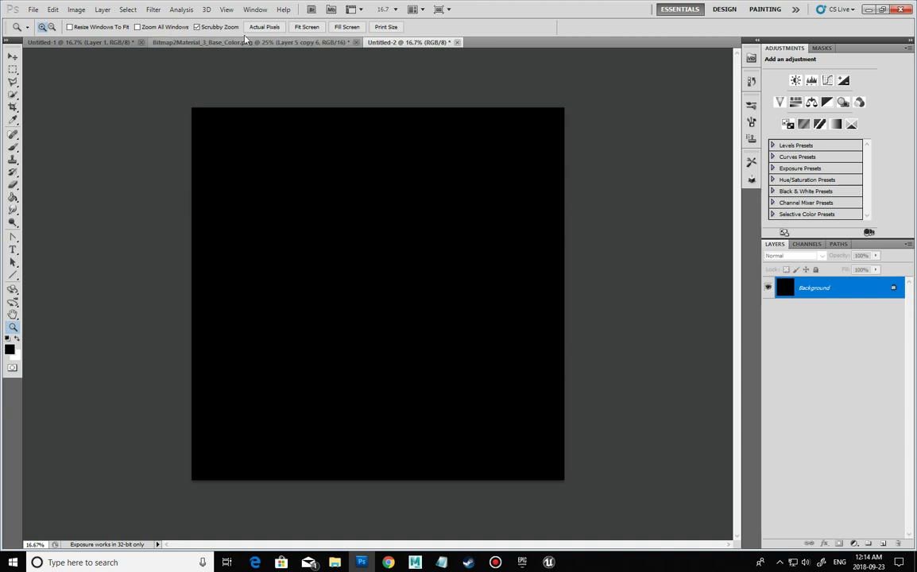
pyautogui.click(151, 11)
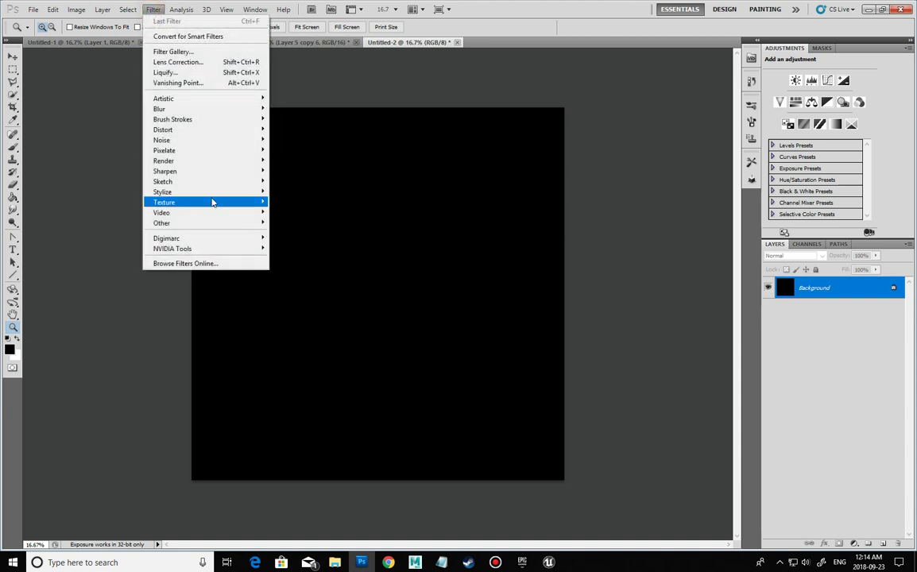
pyautogui.moveTo(196, 183)
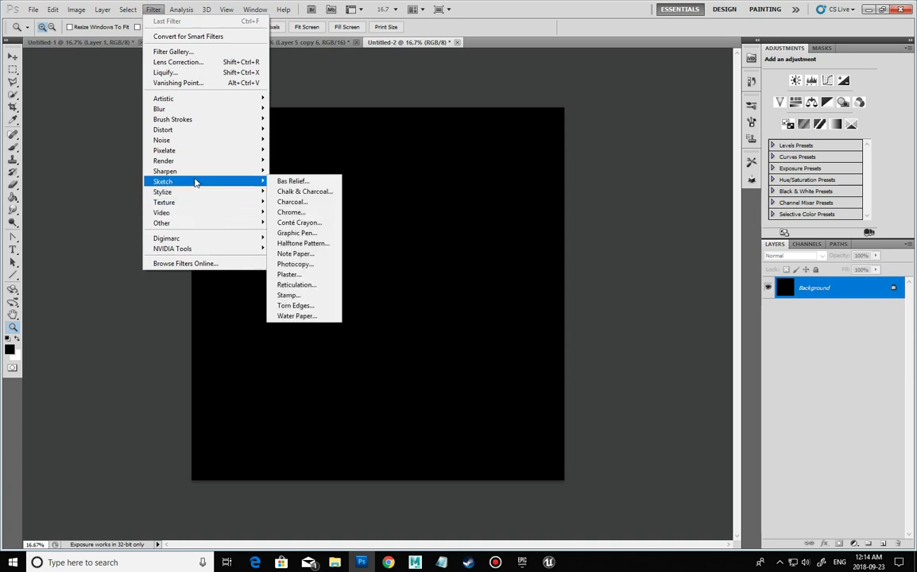
pyautogui.moveTo(185, 145)
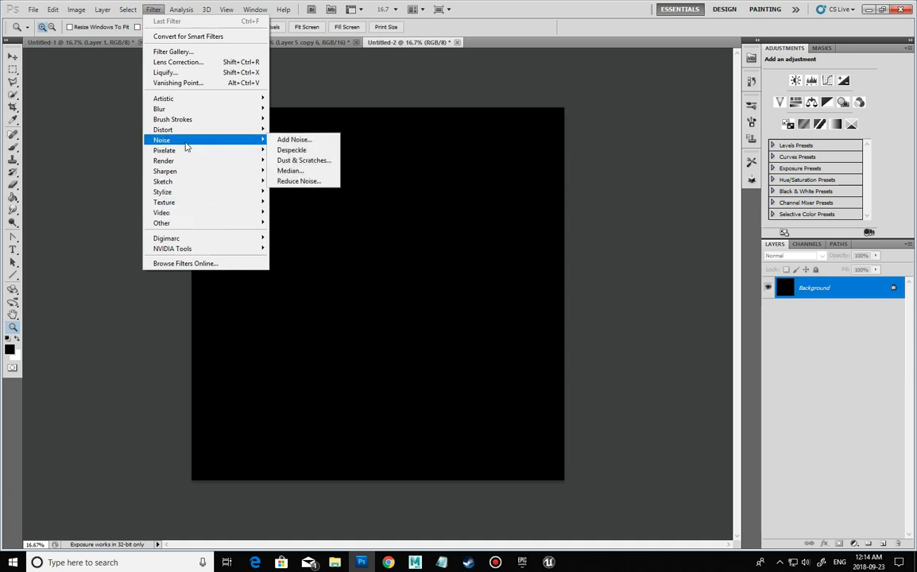
pyautogui.click(306, 140)
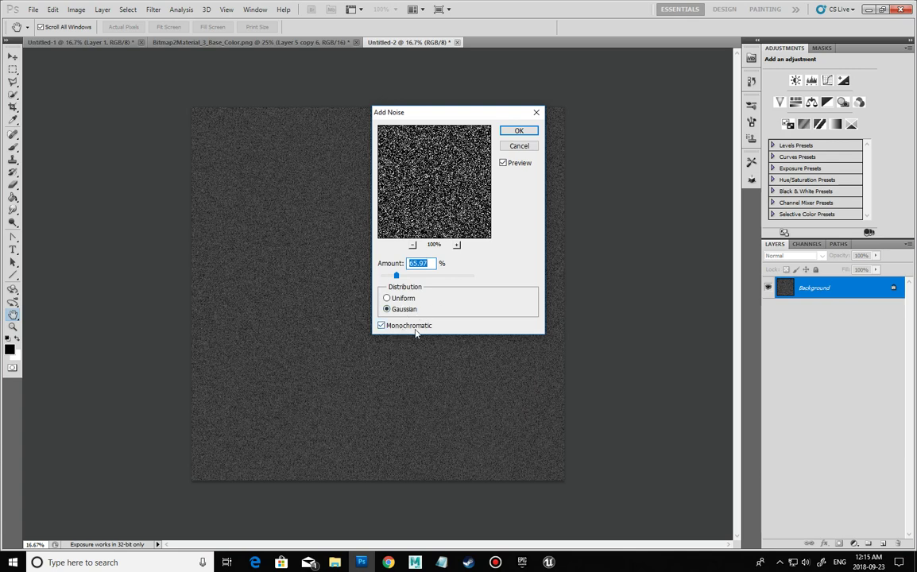
pyautogui.click(526, 132)
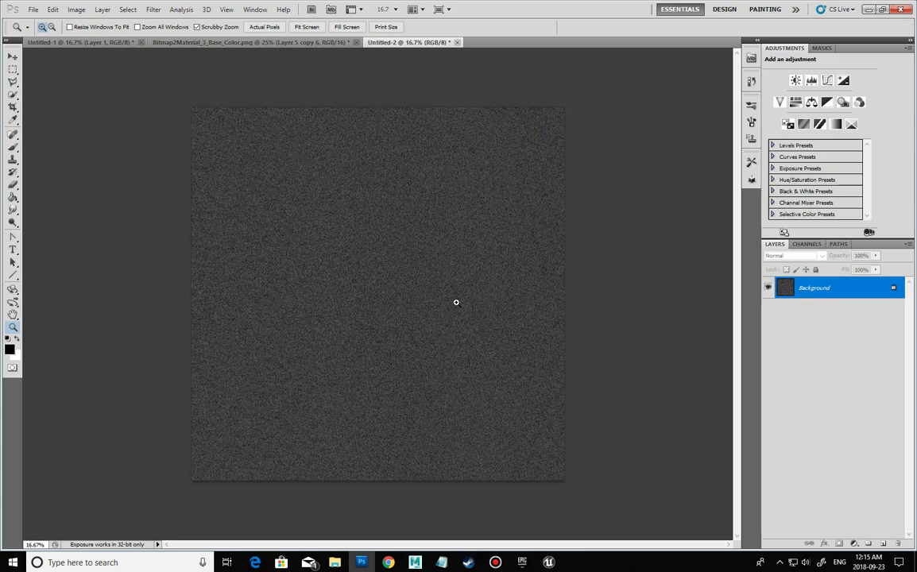
# Apply a Gaussian Blur with a 2.5 pixel radius to the noise on the Background layer.
pyautogui.click(399, 303)
pyautogui.click(394, 254)
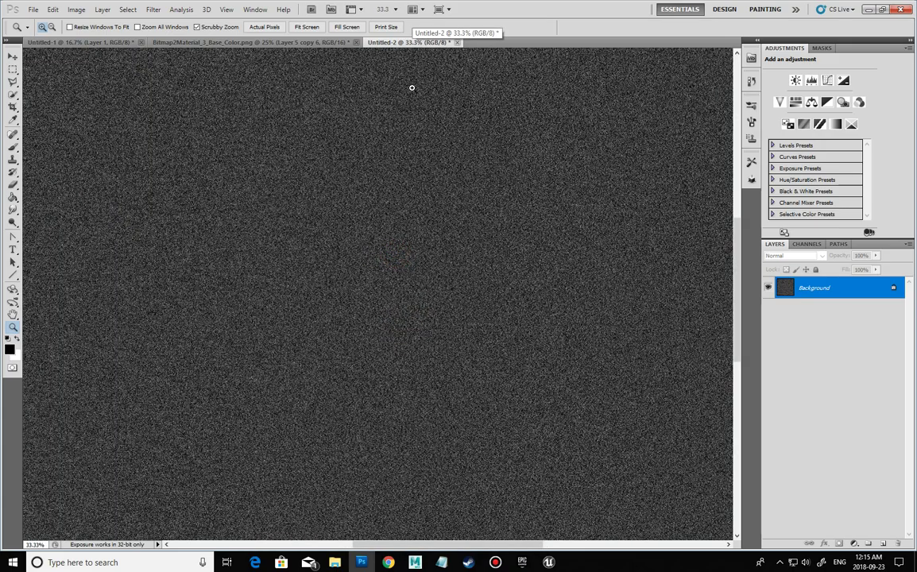
pyautogui.click(438, 279)
pyautogui.click(439, 279)
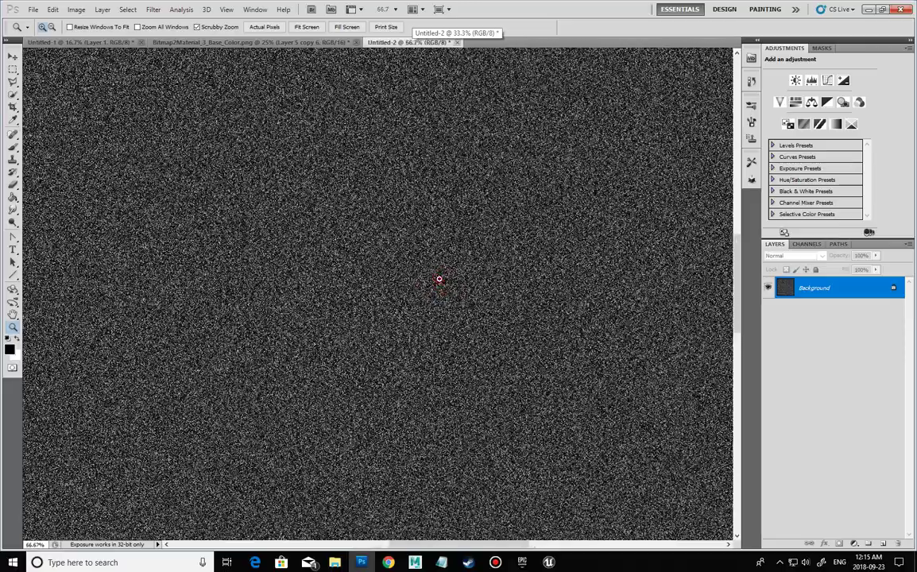
pyautogui.click(438, 279)
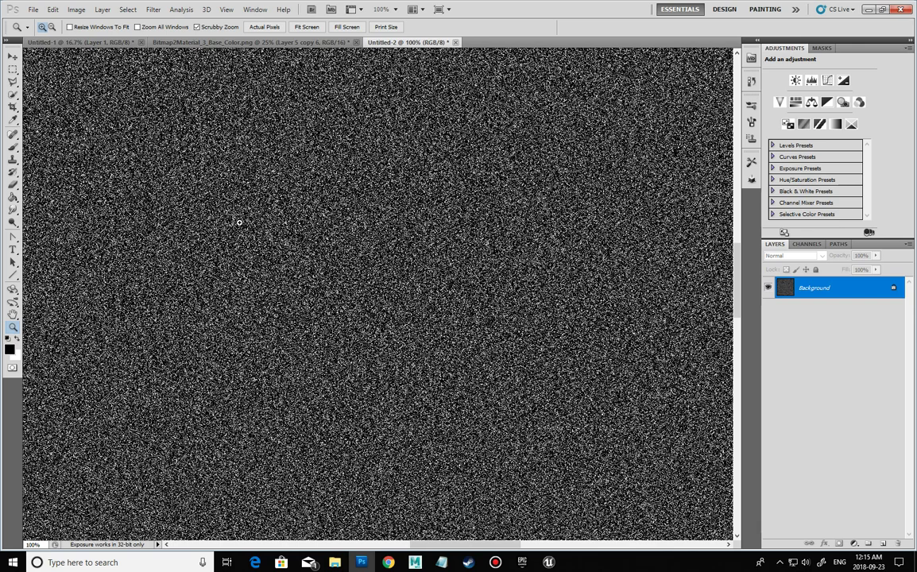
pyautogui.click(153, 10)
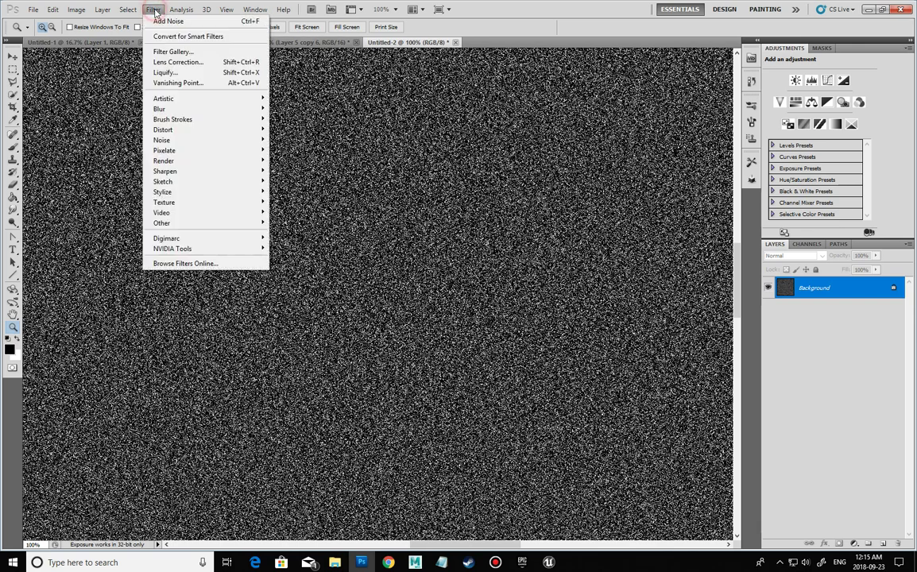
pyautogui.moveTo(215, 109)
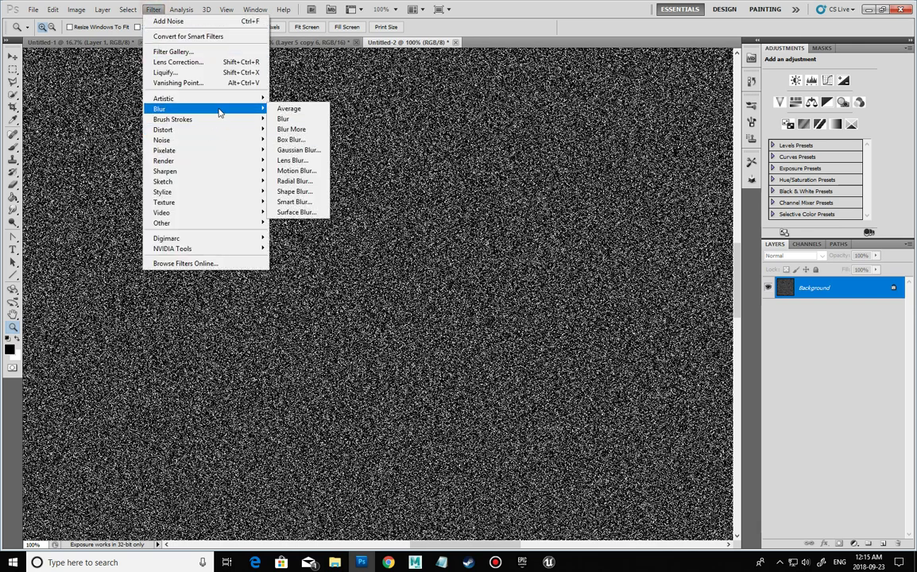
pyautogui.click(296, 149)
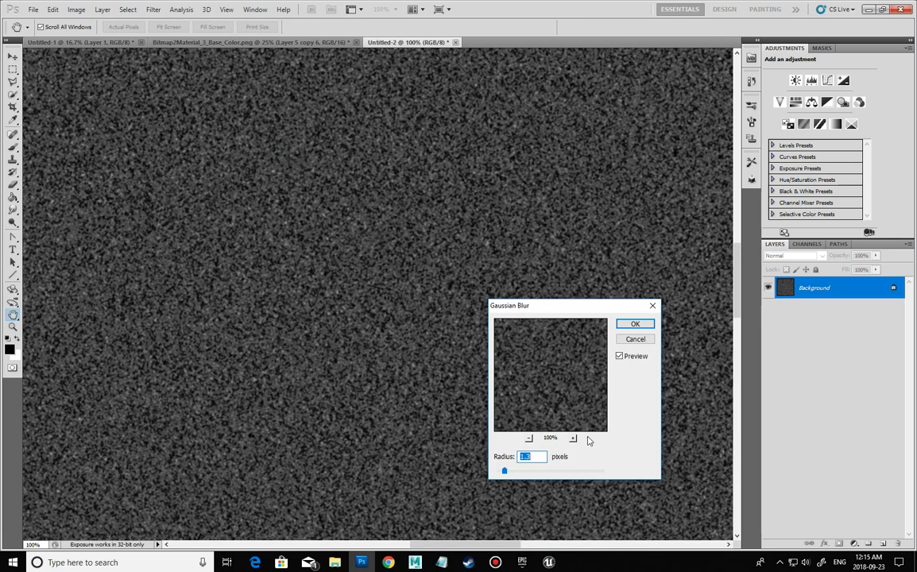
pyautogui.moveTo(503, 471); pyautogui.dragTo(511, 472)
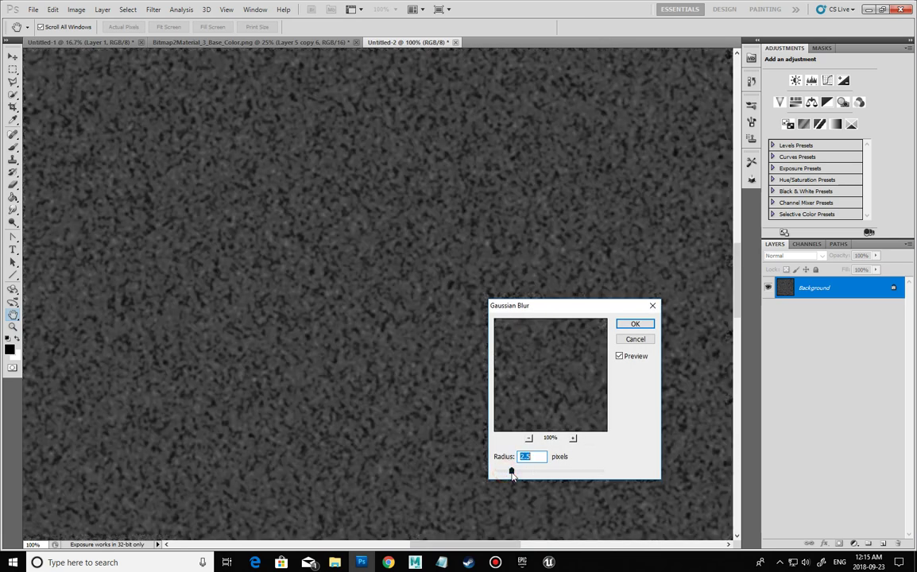
pyautogui.click(637, 324)
pyautogui.press('z')
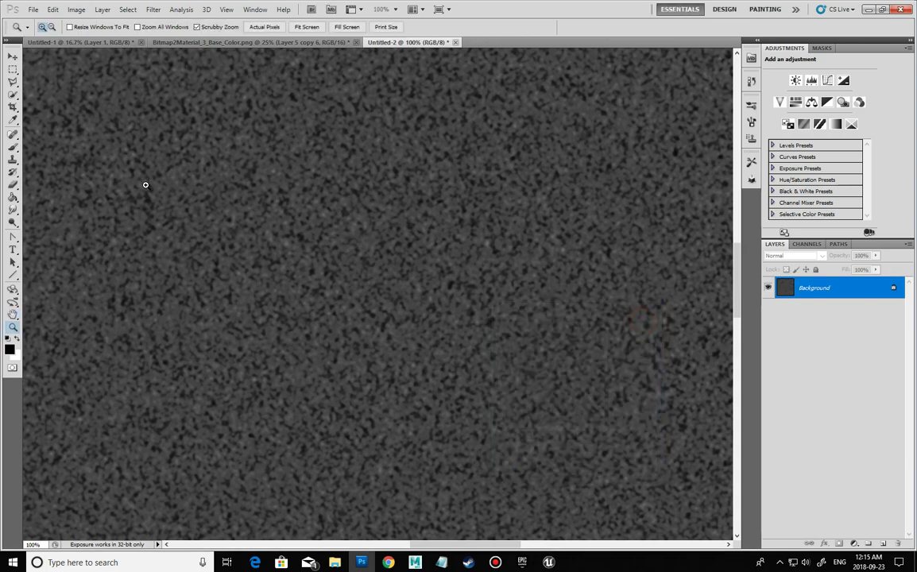
# Apply a Levels adjustment to the blurred noise with input black at 87 and input white at 103.
pyautogui.click(75, 10)
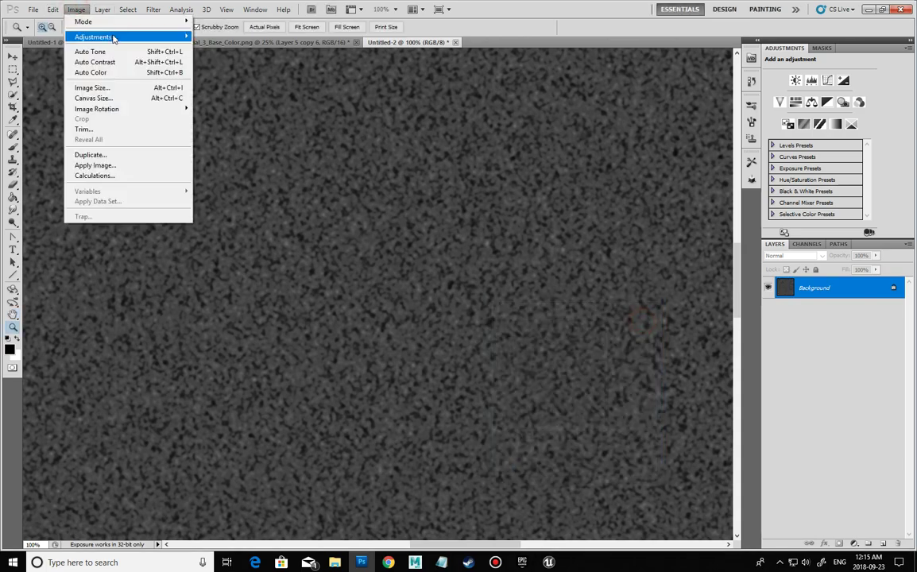
pyautogui.moveTo(103, 36)
pyautogui.click(210, 42)
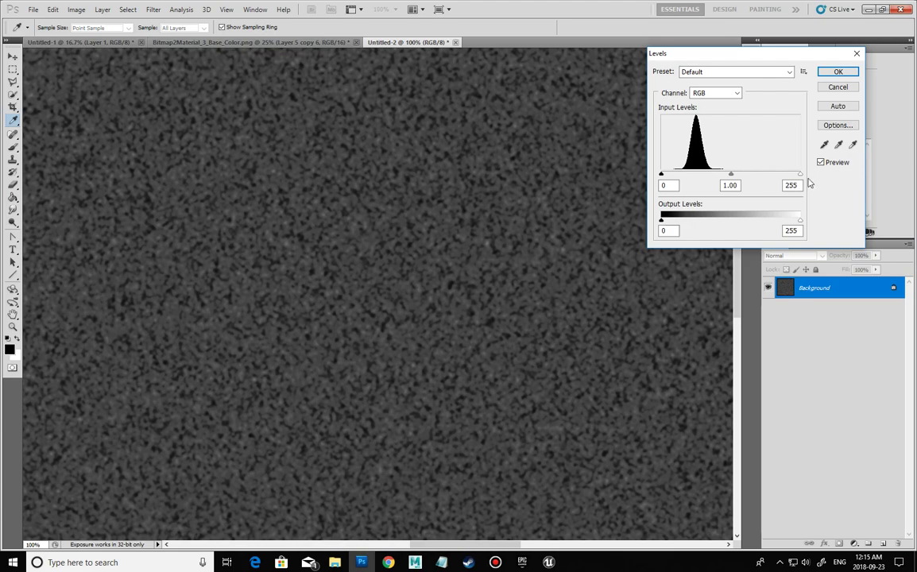
pyautogui.moveTo(662, 174); pyautogui.dragTo(696, 180)
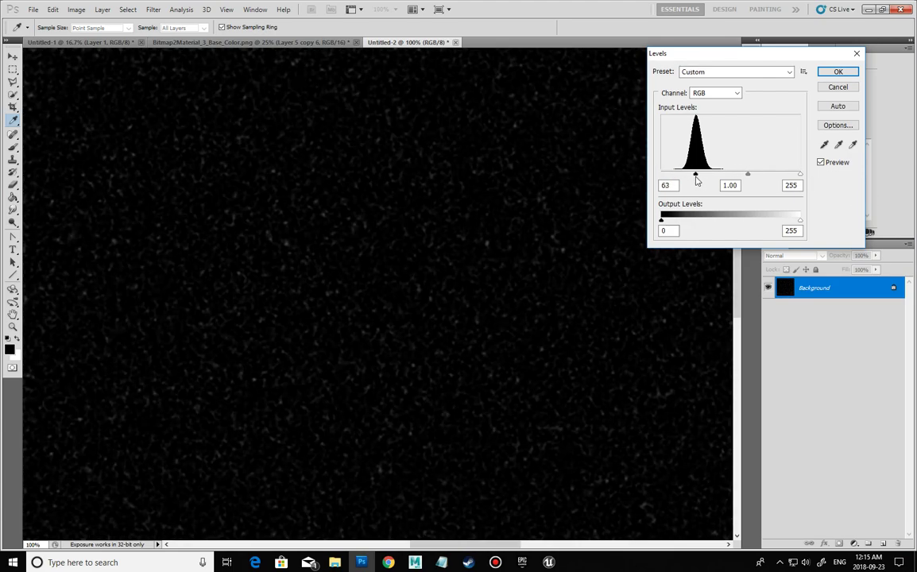
pyautogui.moveTo(799, 174); pyautogui.dragTo(706, 179)
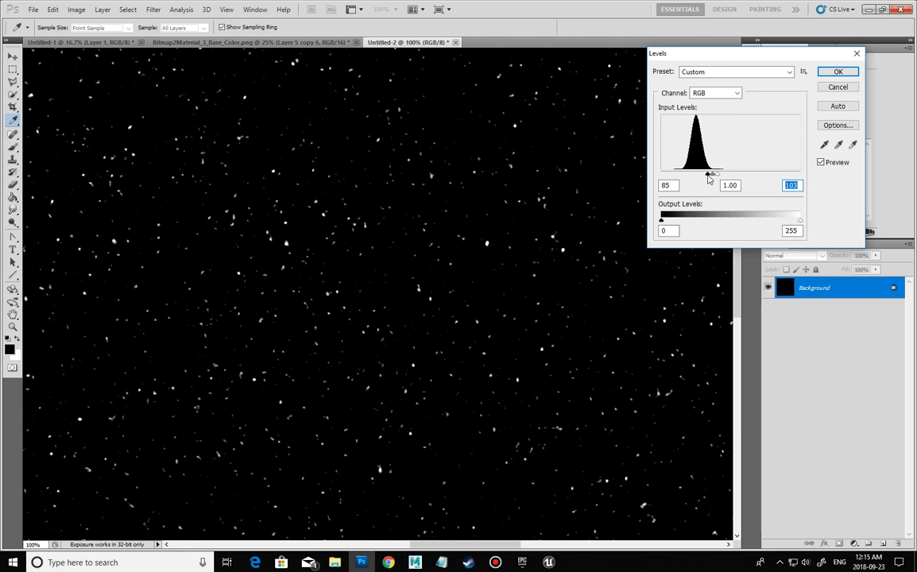
pyautogui.moveTo(707, 175); pyautogui.dragTo(710, 175)
pyautogui.click(709, 175)
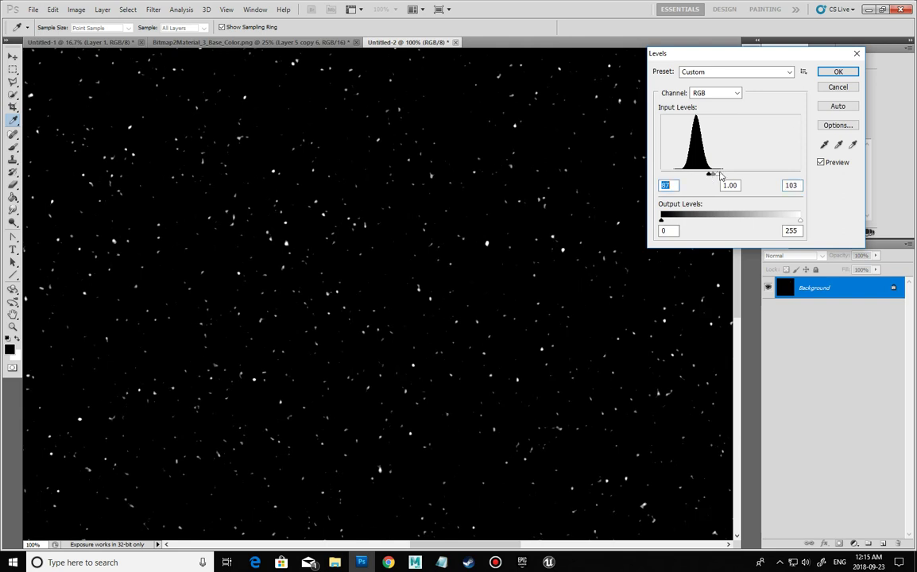
pyautogui.click(839, 72)
# Examine the star field texture across the canvas at 33.3% magnification.
pyautogui.press('z')
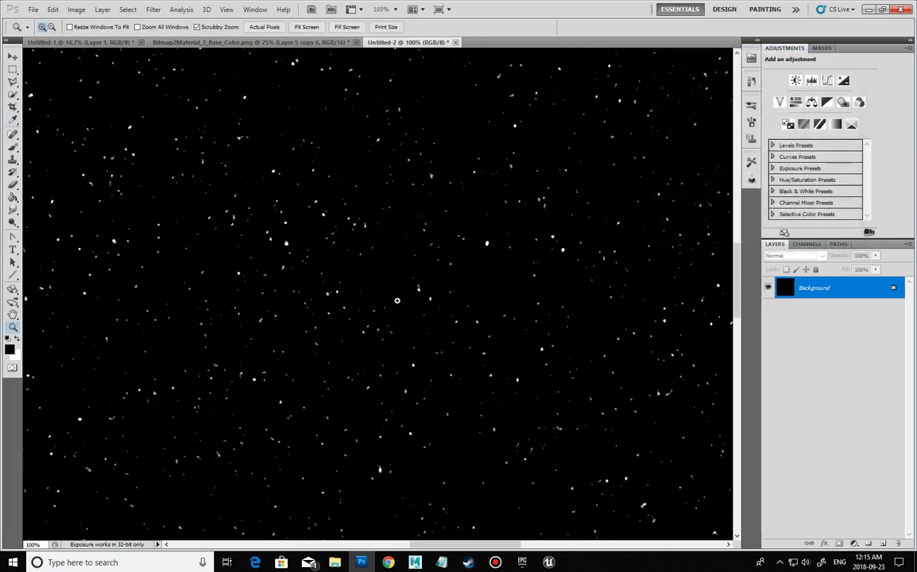
pyautogui.keyDown('alt'); pyautogui.click(230, 345); pyautogui.keyUp('alt')
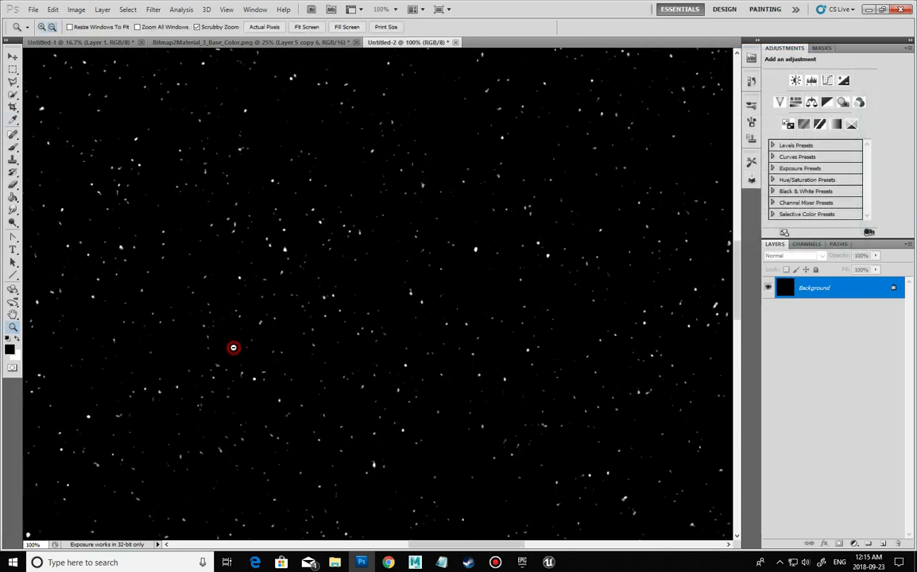
pyautogui.keyDown('alt'); pyautogui.click(233, 347); pyautogui.keyUp('alt')
pyautogui.keyDown('alt'); pyautogui.click(233, 347); pyautogui.keyUp('alt')
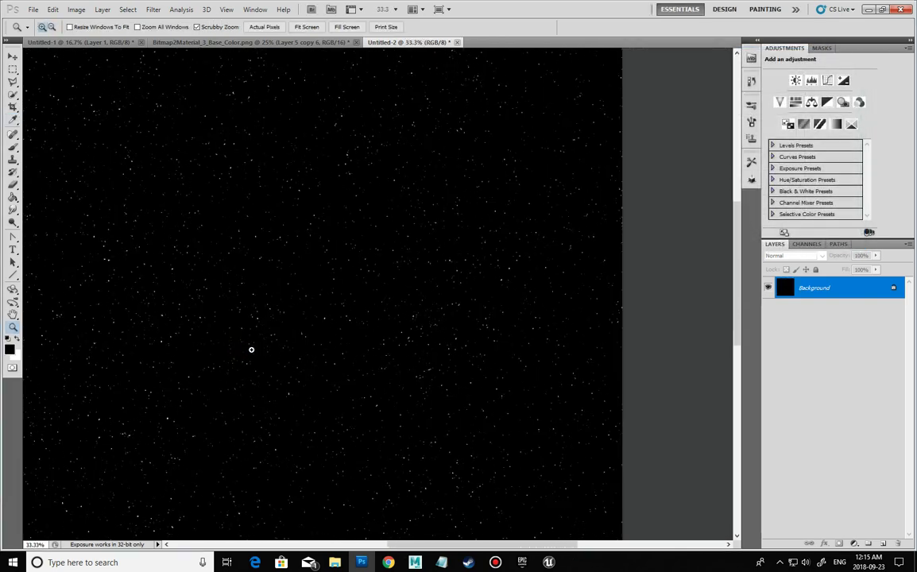
pyautogui.moveTo(224, 362); pyautogui.dragTo(308, 346)
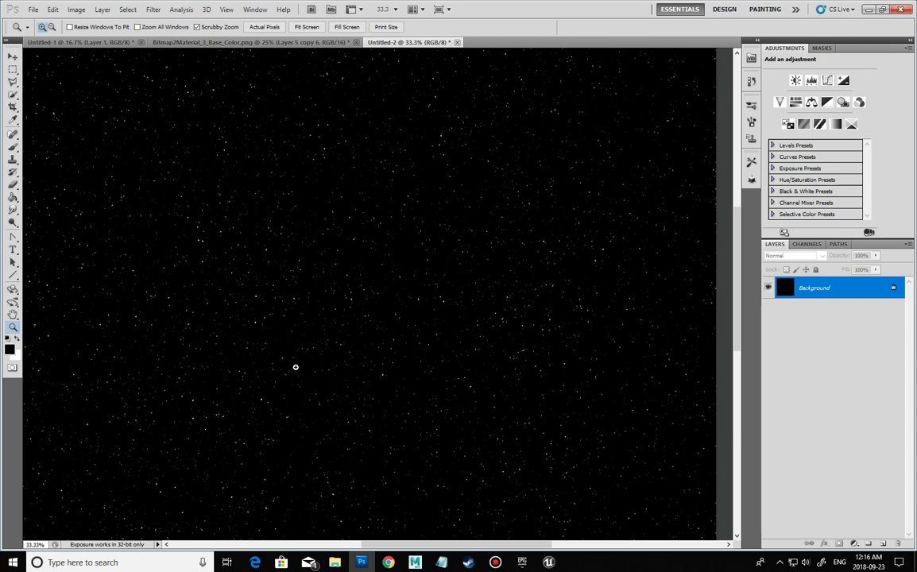
pyautogui.moveTo(302, 370); pyautogui.dragTo(332, 303)
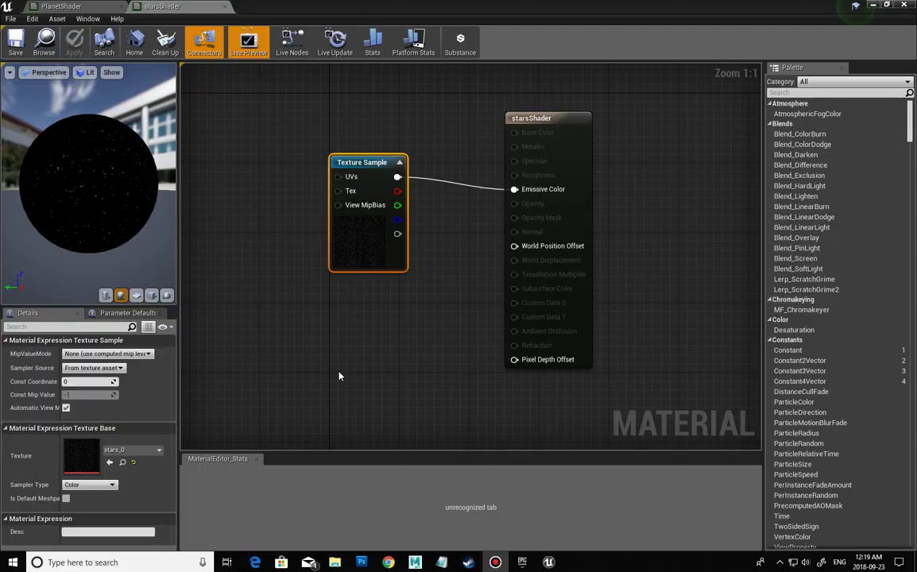
# Shift the starsShader result node closer to the Texture Sample, and move the material editor clear of the level to view the stars sphere.
pyautogui.moveTo(541, 118); pyautogui.dragTo(530, 126)
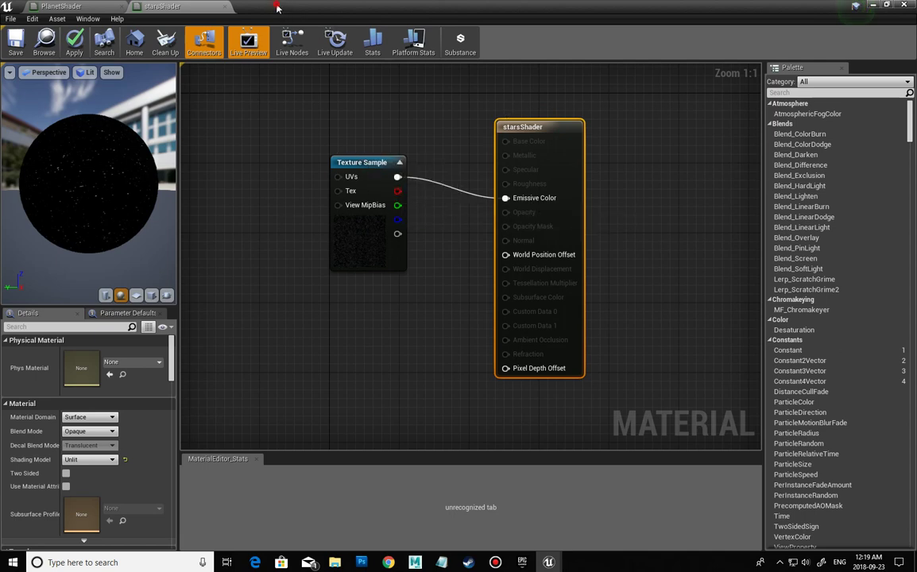
pyautogui.moveTo(276, 5); pyautogui.dragTo(916, 157)
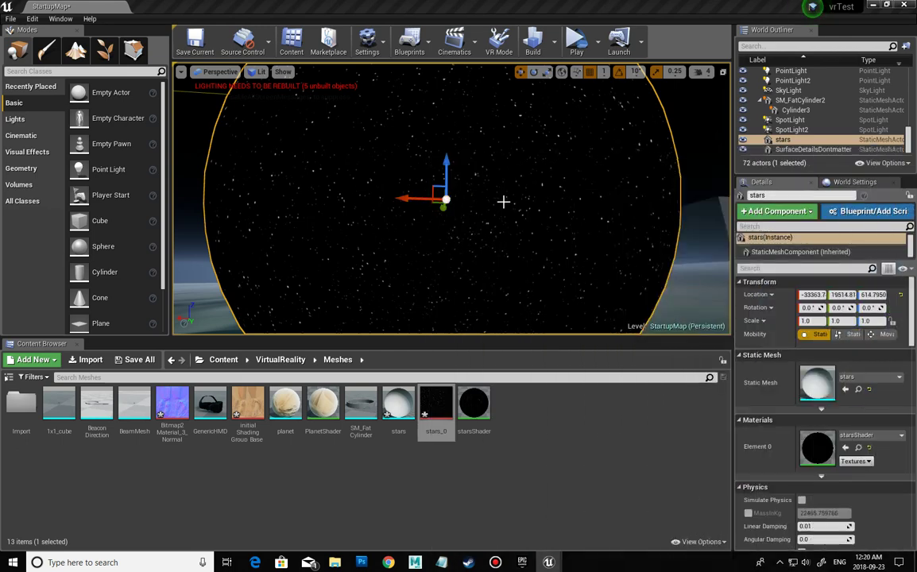
pyautogui.scroll(-10, 500, 202)
pyautogui.scroll(-1, 504, 199)
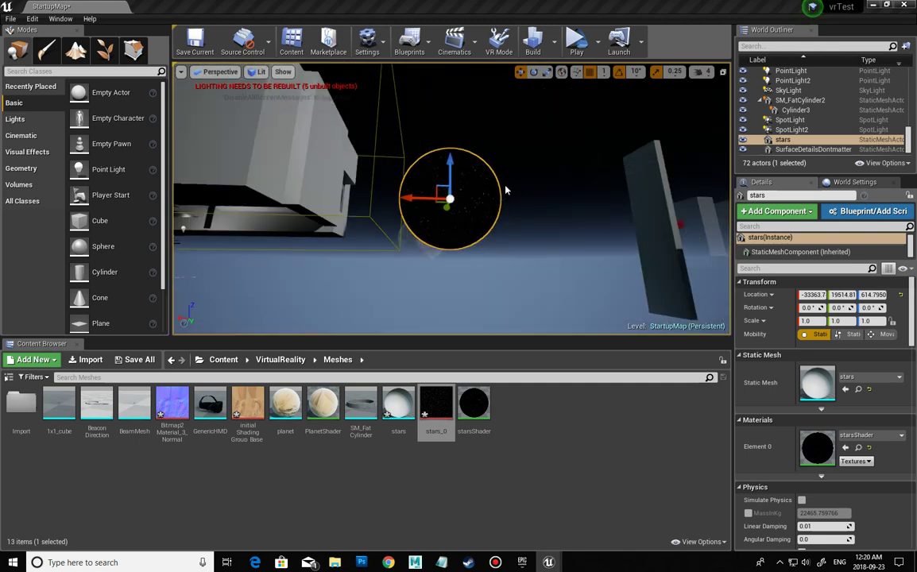
pyautogui.moveTo(505, 174); pyautogui.dragTo(477, 208, button='right')
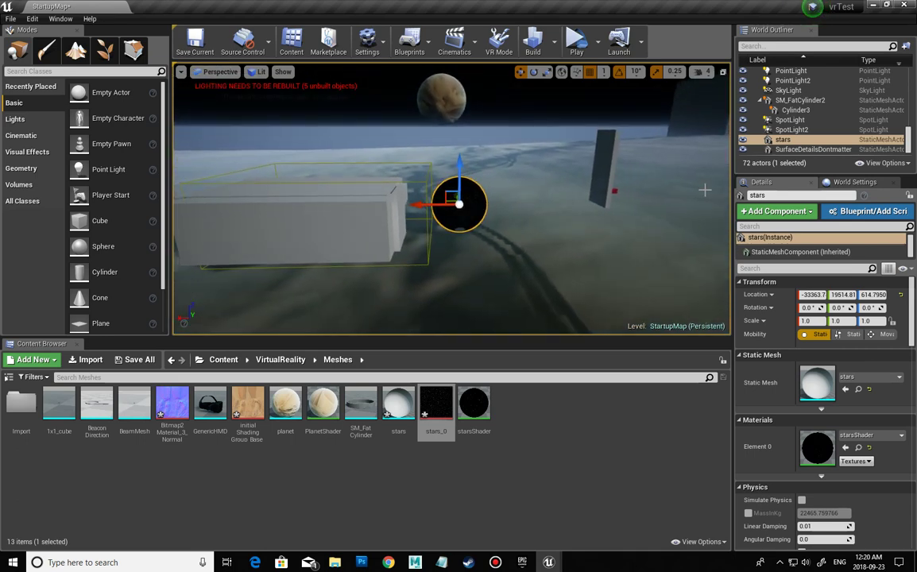
# Set the stars mesh's scale to 100 on X, Y and Z.
pyautogui.click(818, 321)
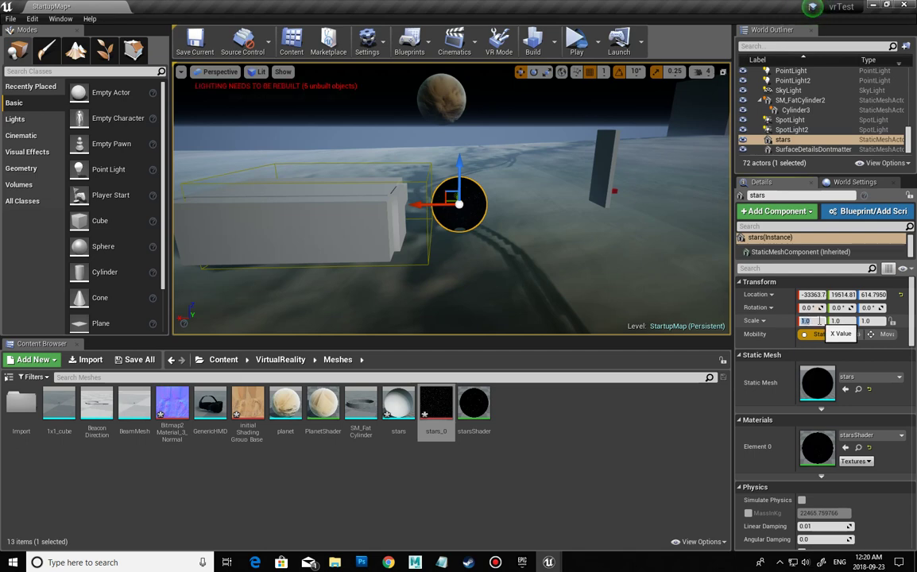
pyautogui.write('100')
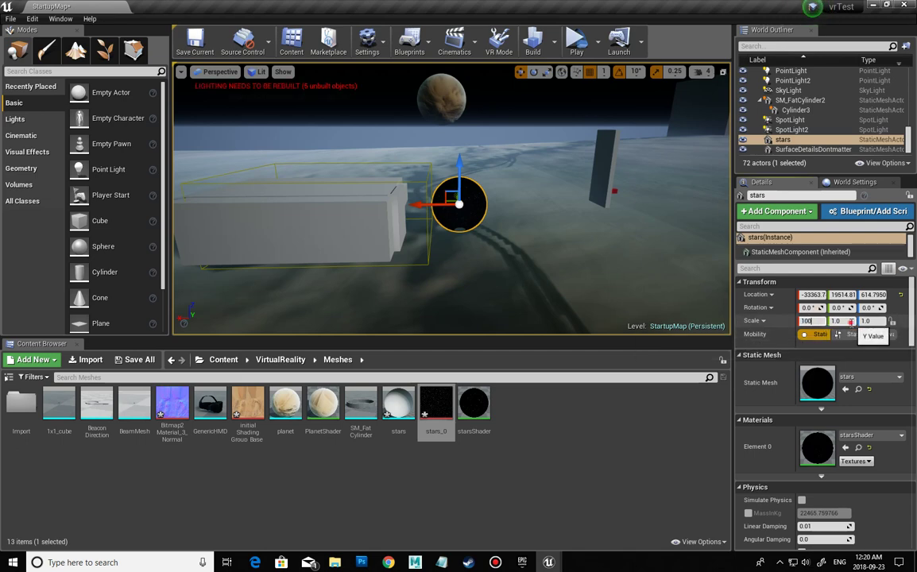
pyautogui.click(852, 323)
pyautogui.write('100')
pyautogui.click(872, 322)
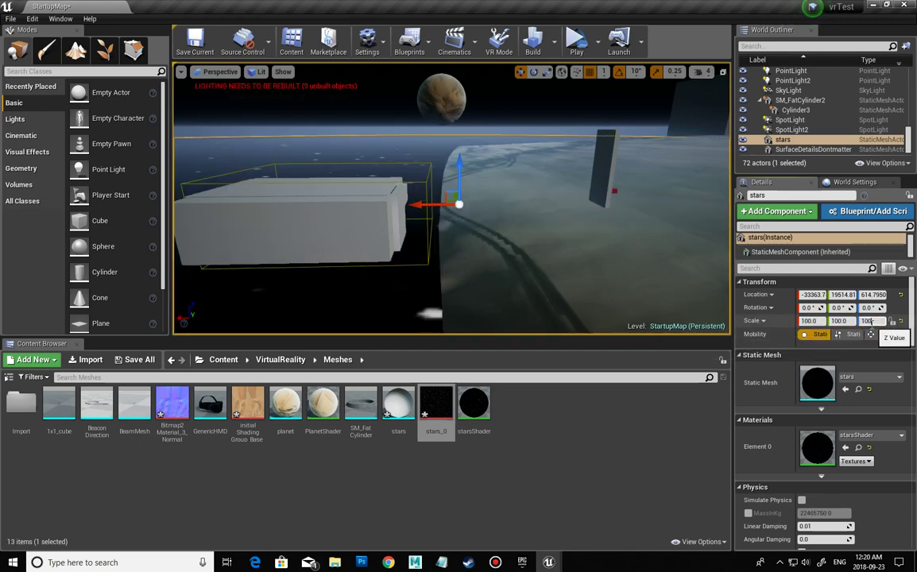
pyautogui.write('100')
pyautogui.click(841, 321)
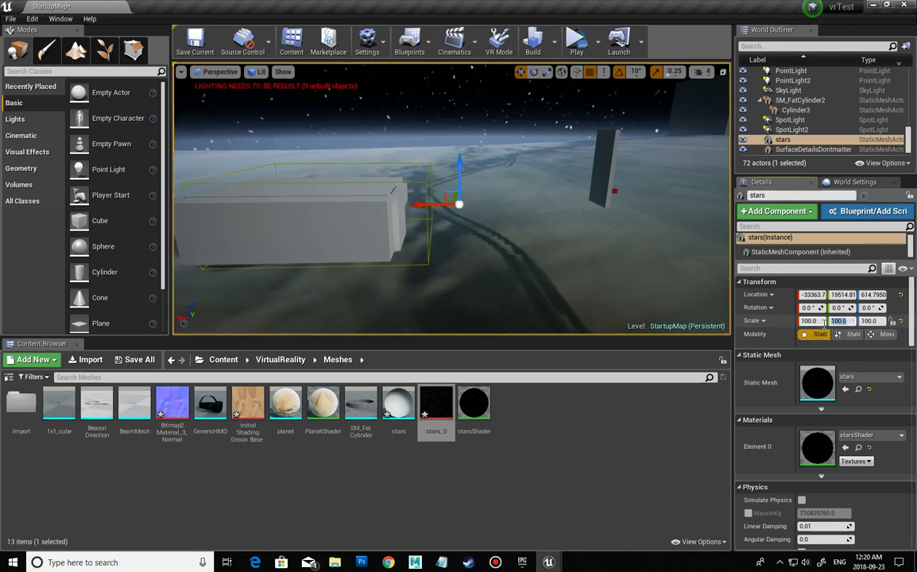
# Set the stars mesh's scale to 500 on all three axes and check the starry sky behind the planet.
pyautogui.click(821, 321)
pyautogui.write('500')
pyautogui.click(850, 321)
pyautogui.write('500')
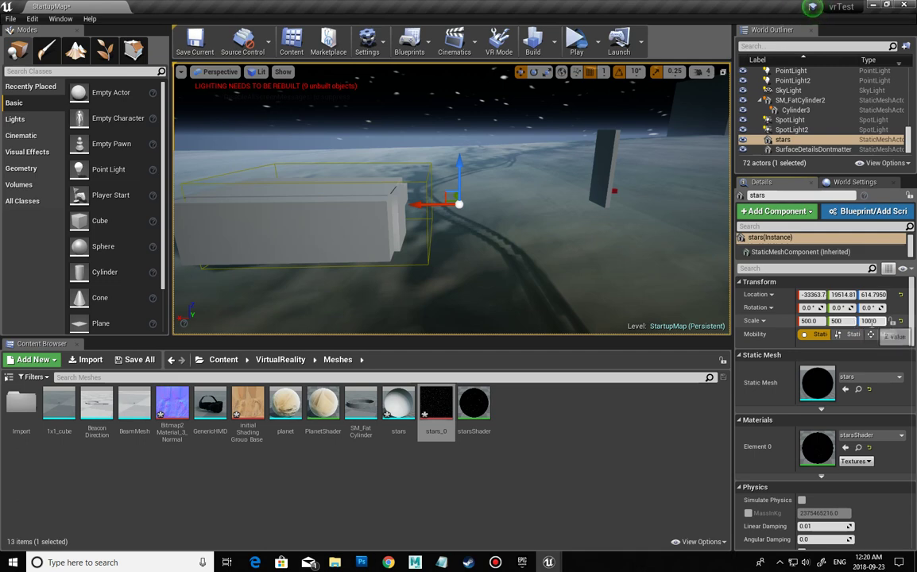
pyautogui.press('Tab')
pyautogui.write('500')
pyautogui.press('Tab')
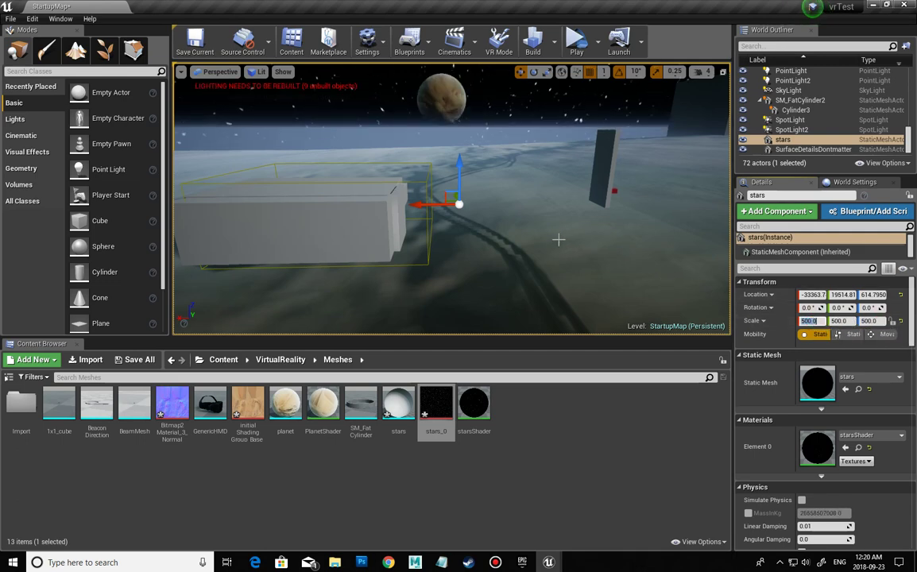
pyautogui.keyDown('alt'); pyautogui.moveTo(538, 248); pyautogui.dragTo(537, 225); pyautogui.keyUp('alt')
pyautogui.moveTo(539, 254); pyautogui.dragTo(544, 273, button='right')
pyautogui.press('w')
pyautogui.press('w')
pyautogui.moveTo(521, 227)
pyautogui.mouseDown(button='right')
pyautogui.moveTo(522, 188)
pyautogui.moveTo(548, 167)
pyautogui.moveTo(638, 168)
pyautogui.moveTo(525, 173)
pyautogui.moveTo(426, 199)
pyautogui.moveTo(477, 195)
pyautogui.moveTo(486, 171)
pyautogui.moveTo(518, 225)
pyautogui.mouseUp(button='right')
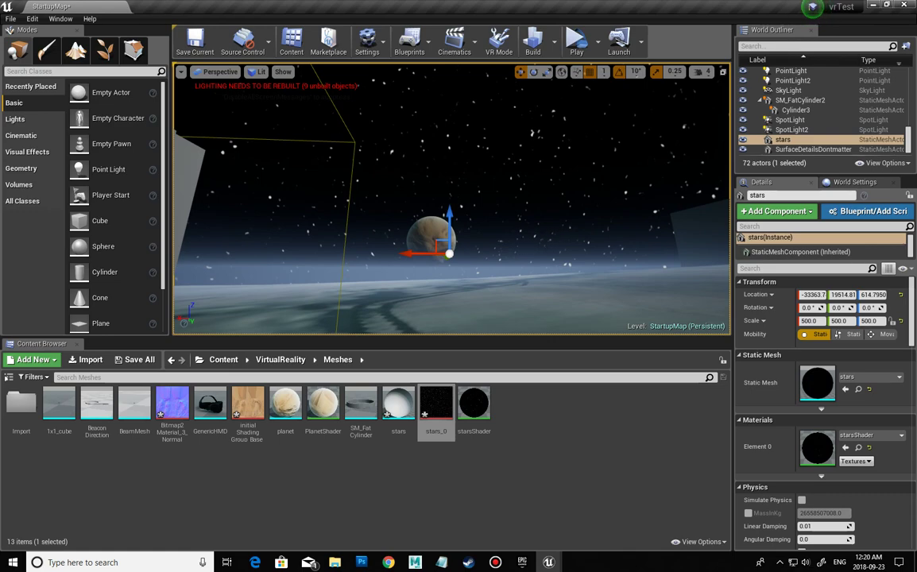
# Return to the starsShader material, add a TextureCoordinate node and connect it to the Texture Sample's UVs input.
pyautogui.moveTo(916, 158); pyautogui.dragTo(485, 61)
pyautogui.click(437, 221)
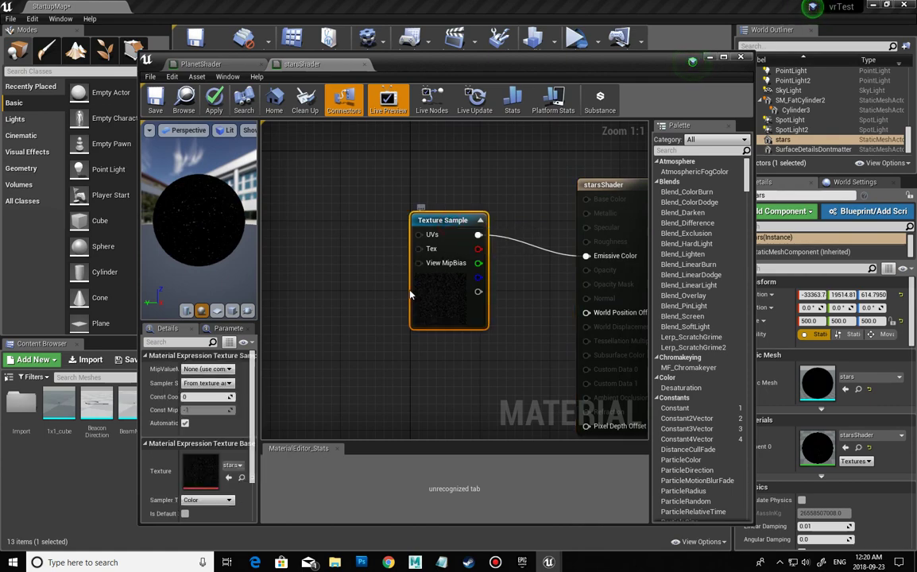
pyautogui.doubleClick(406, 62)
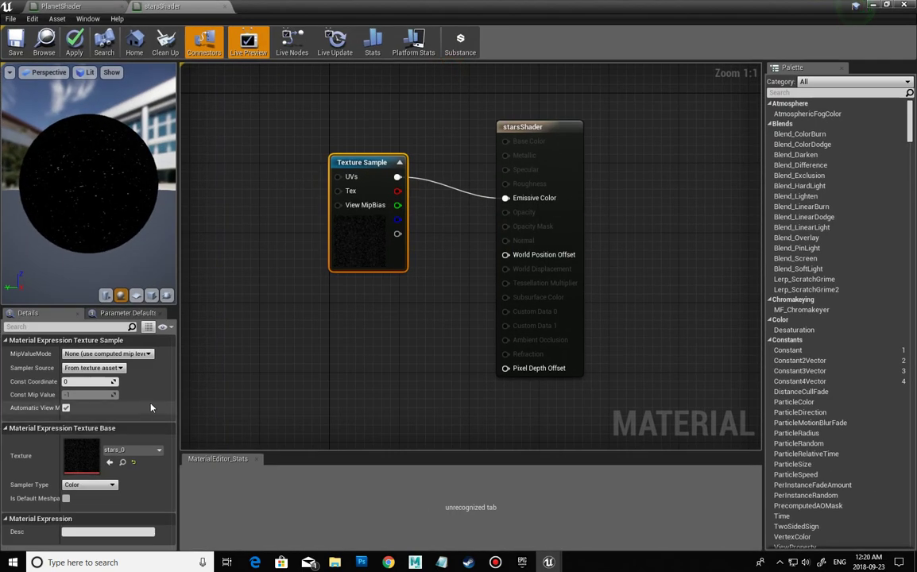
pyautogui.rightClick(315, 334)
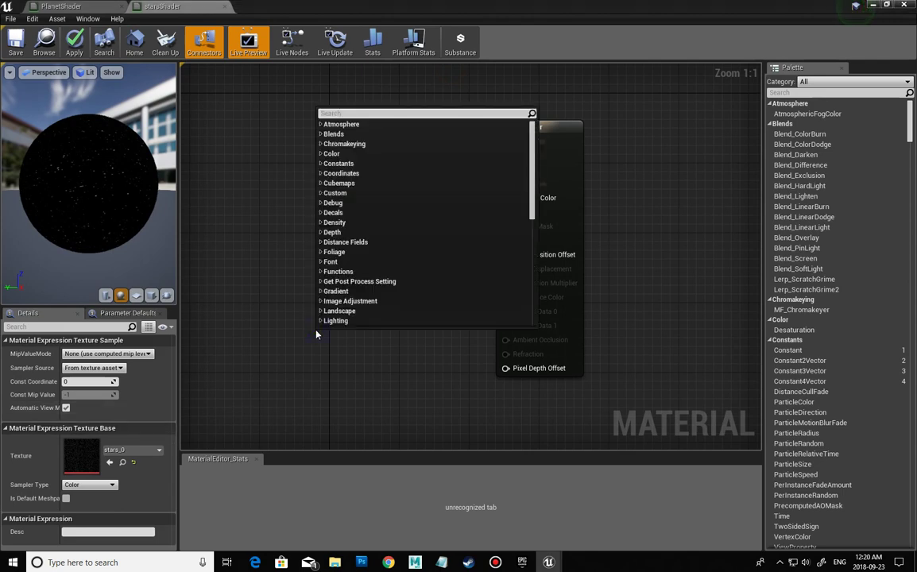
pyautogui.write('te')
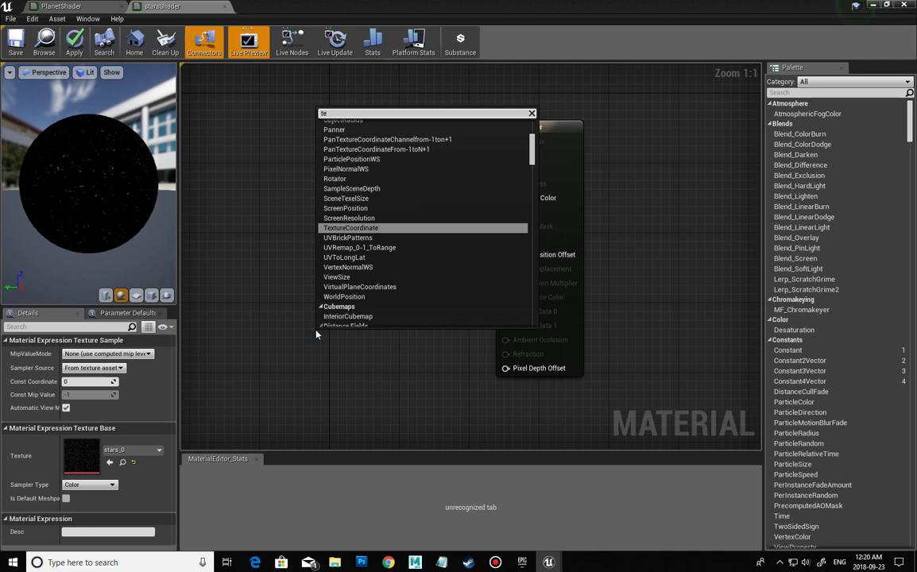
pyautogui.click(352, 228)
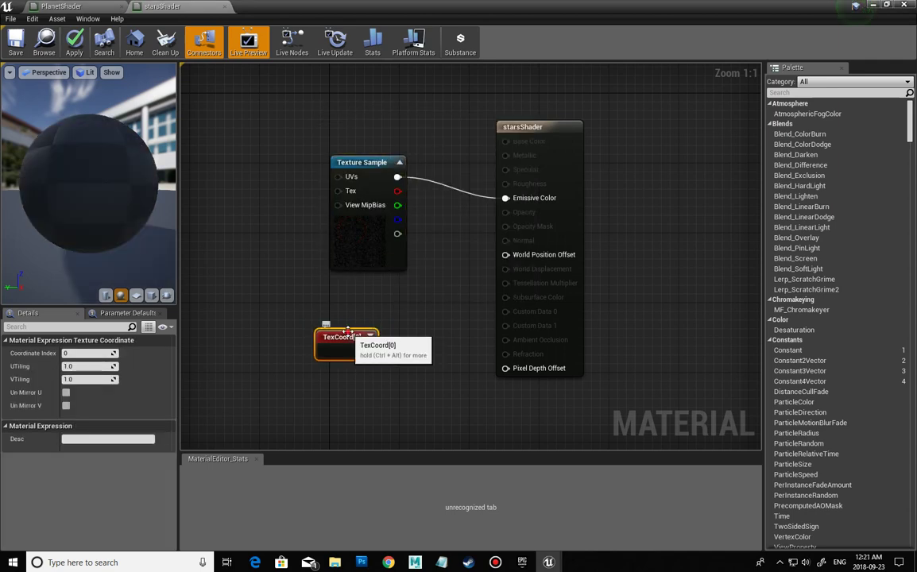
pyautogui.moveTo(355, 340); pyautogui.dragTo(339, 177)
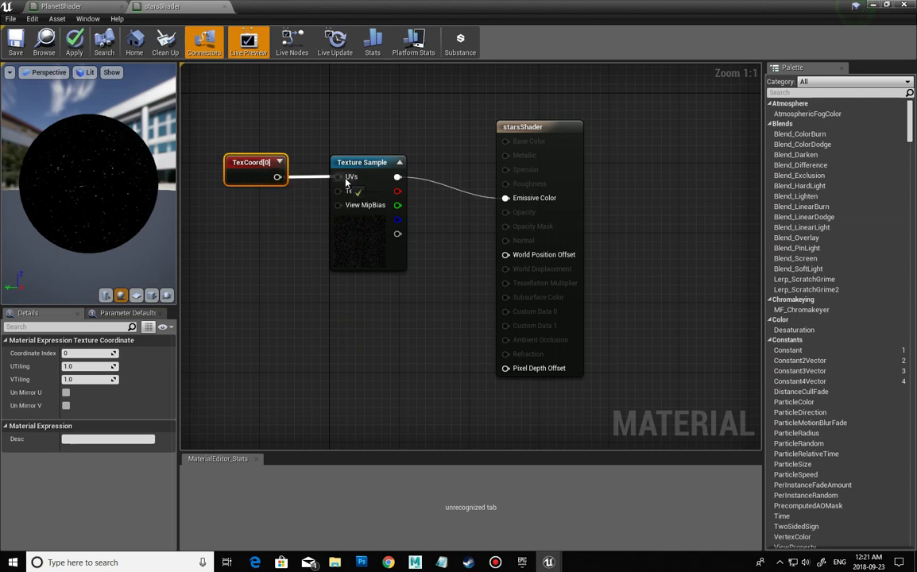
pyautogui.click(325, 217)
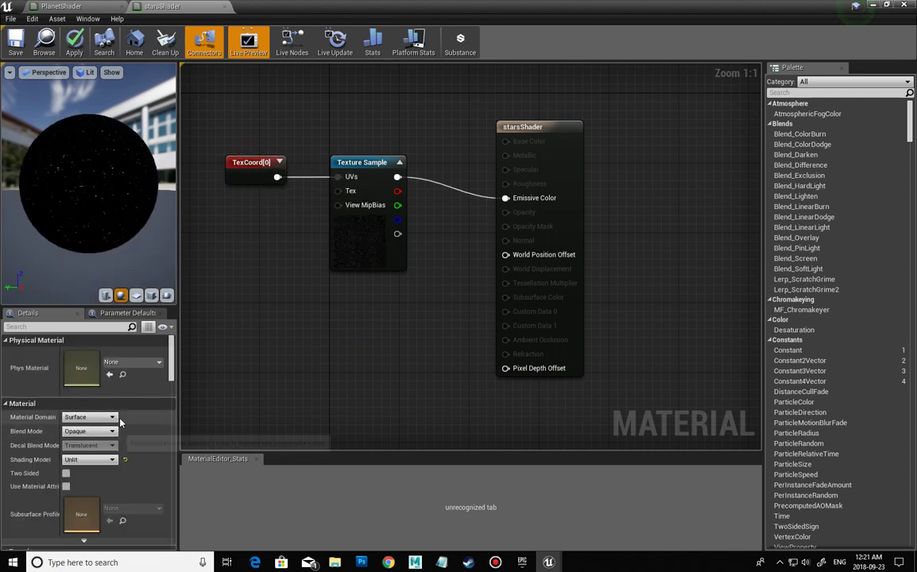
# Set the TexCoord node's UTiling and VTiling to 4, and save the starsShader material.
pyautogui.click(258, 159)
pyautogui.click(83, 366)
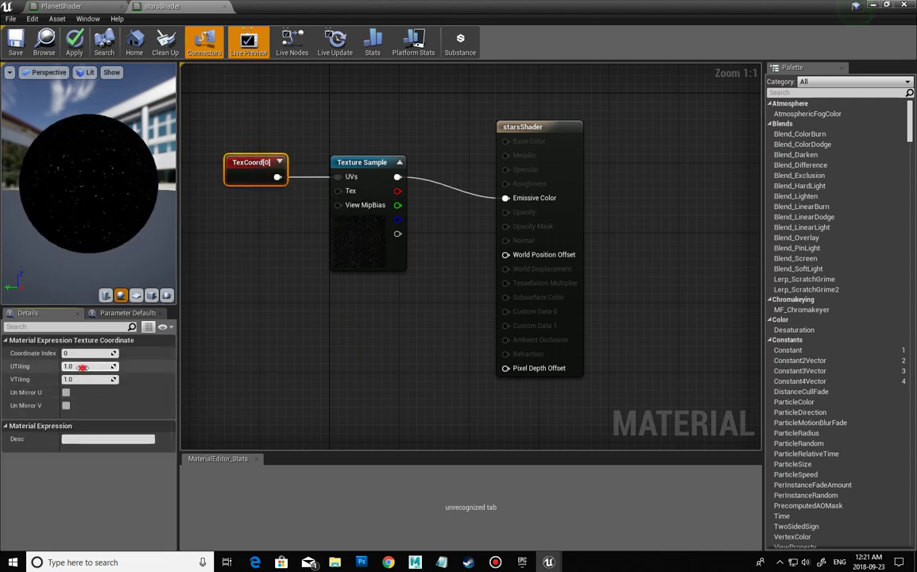
pyautogui.write('4')
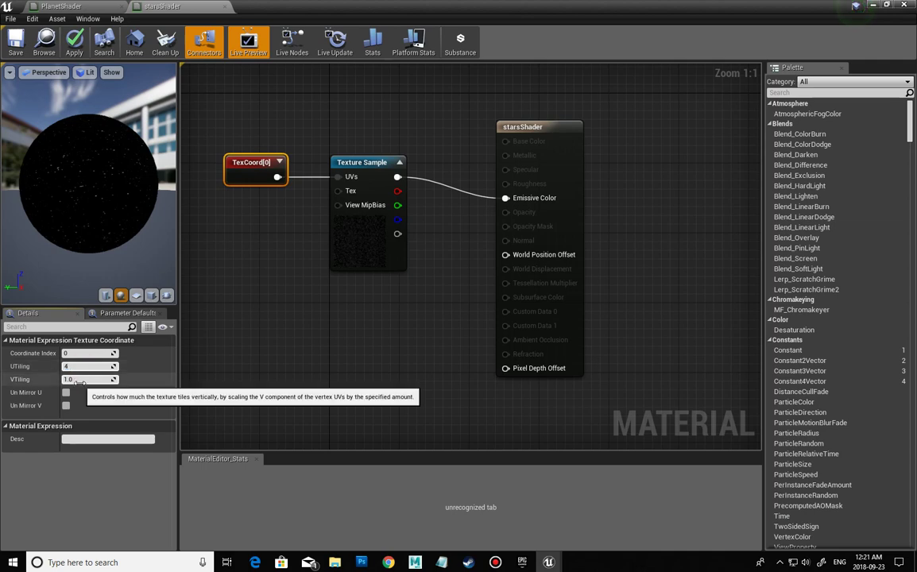
pyautogui.press('Tab')
pyautogui.write('4')
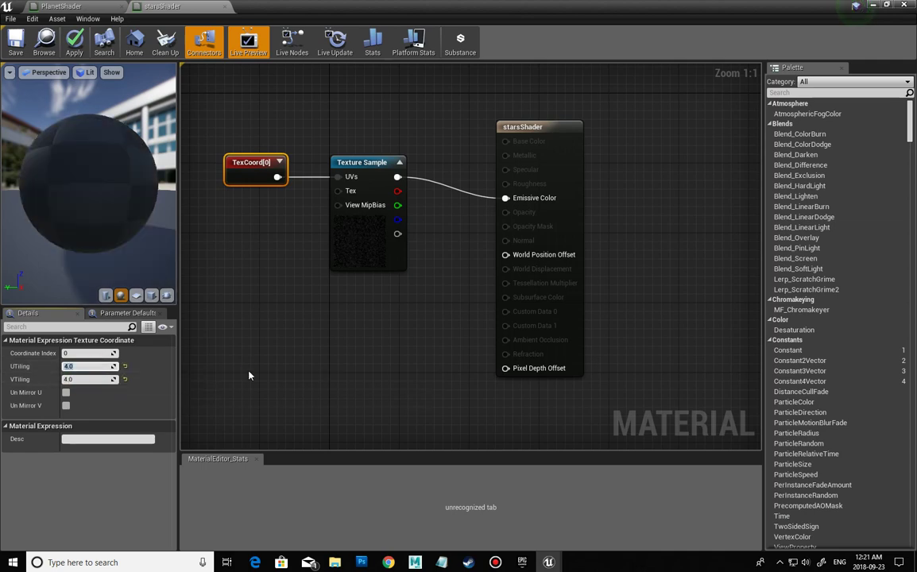
pyautogui.click(270, 359)
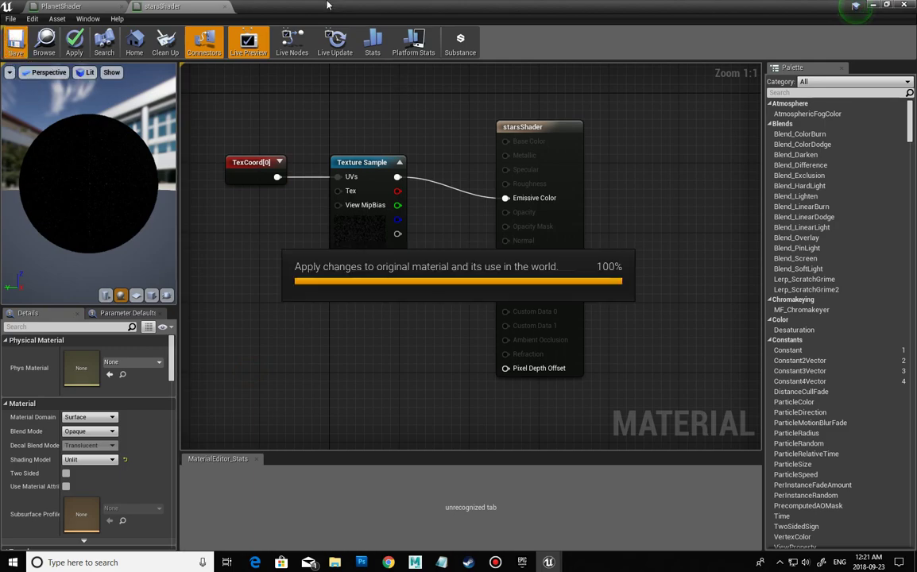
# Move the starsShader editor off the level viewport and examine the denser star sky around the planet.
pyautogui.moveTo(313, 7); pyautogui.dragTo(916, 145)
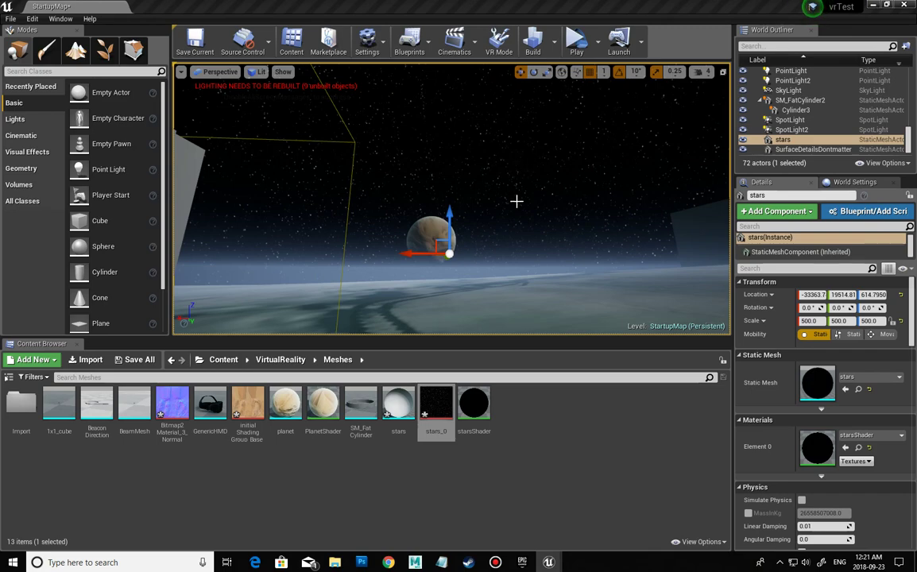
pyautogui.moveTo(516, 200); pyautogui.dragTo(496, 251, button='right')
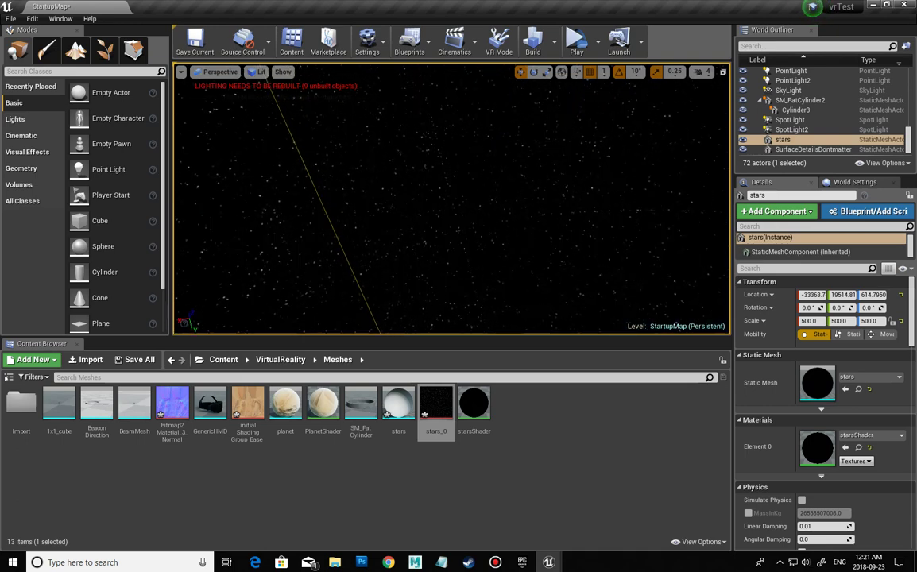
pyautogui.moveTo(496, 251); pyautogui.dragTo(493, 267, button='right')
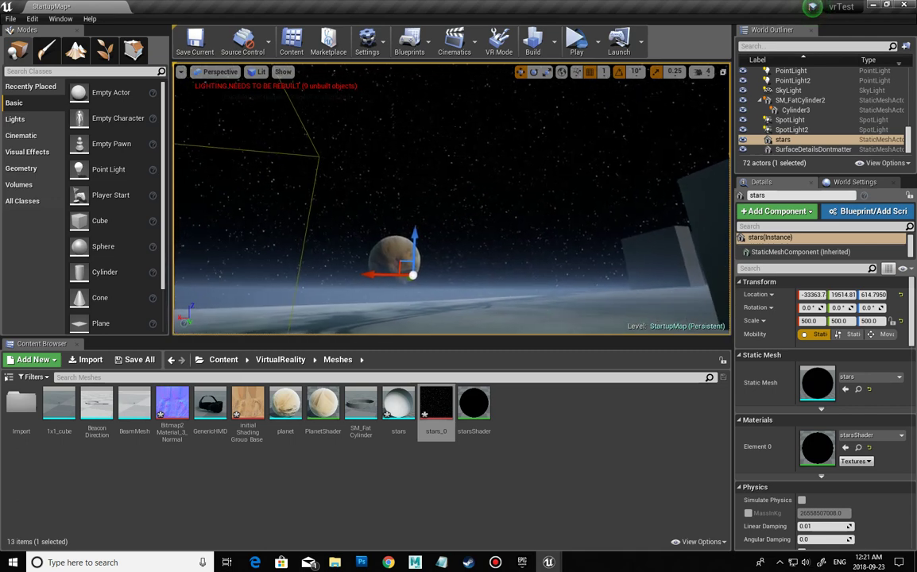
pyautogui.moveTo(493, 267); pyautogui.dragTo(469, 270, button='right')
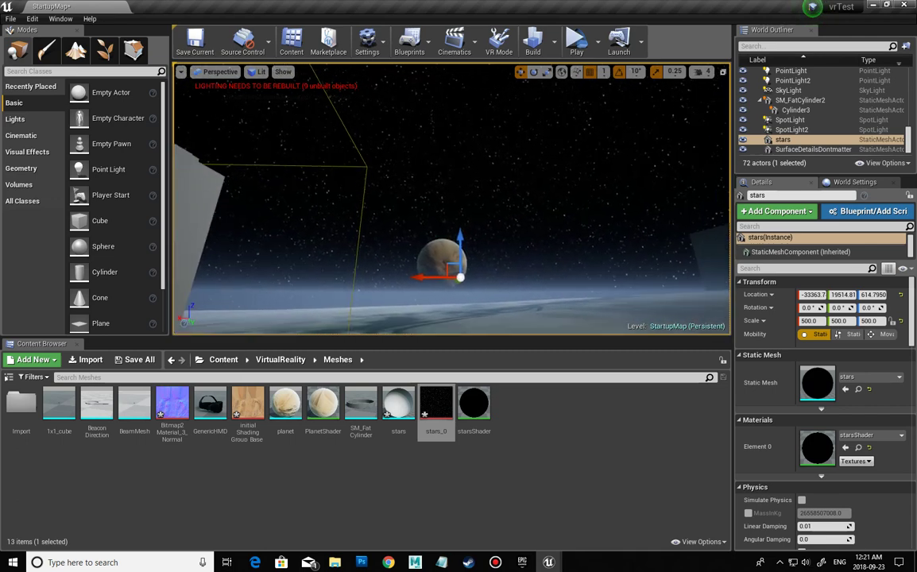